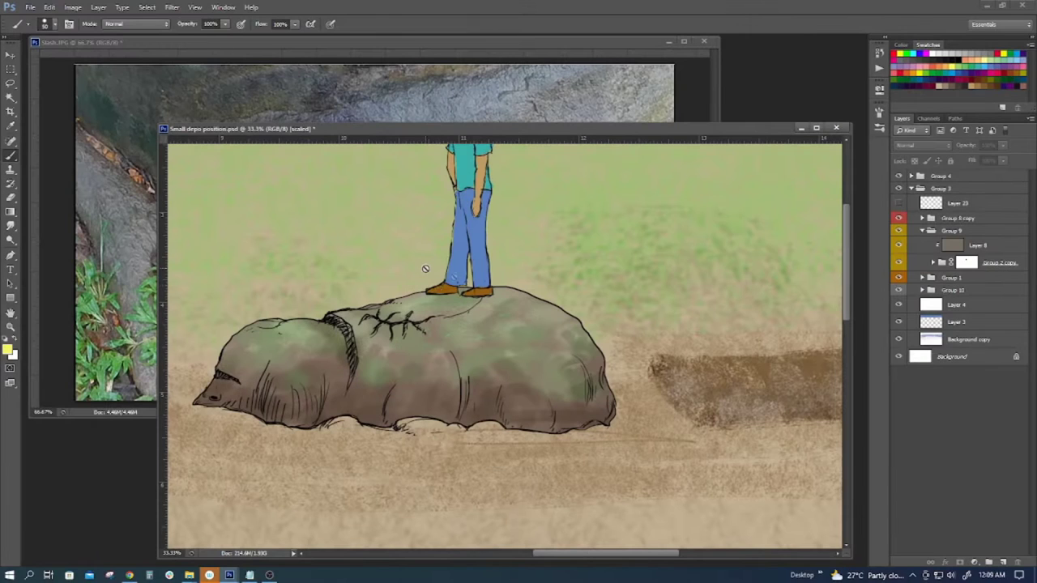
Zoom out, then move the Small depo position window up-left and enlarge it.
key(ctrl+plus)
key(ctrl+minus)
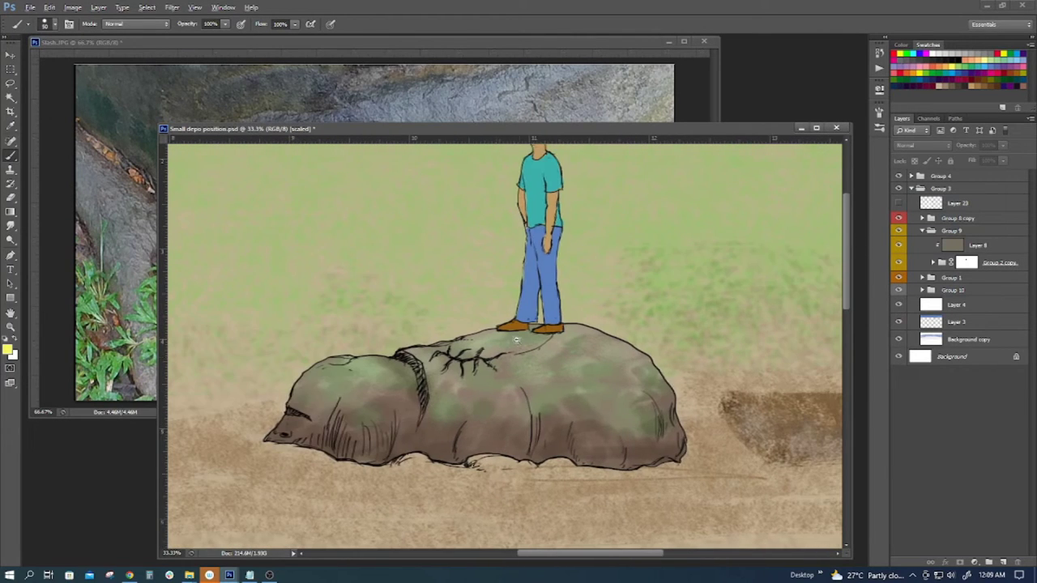
key(ctrl+minus)
drag(552, 124, 501, 102)
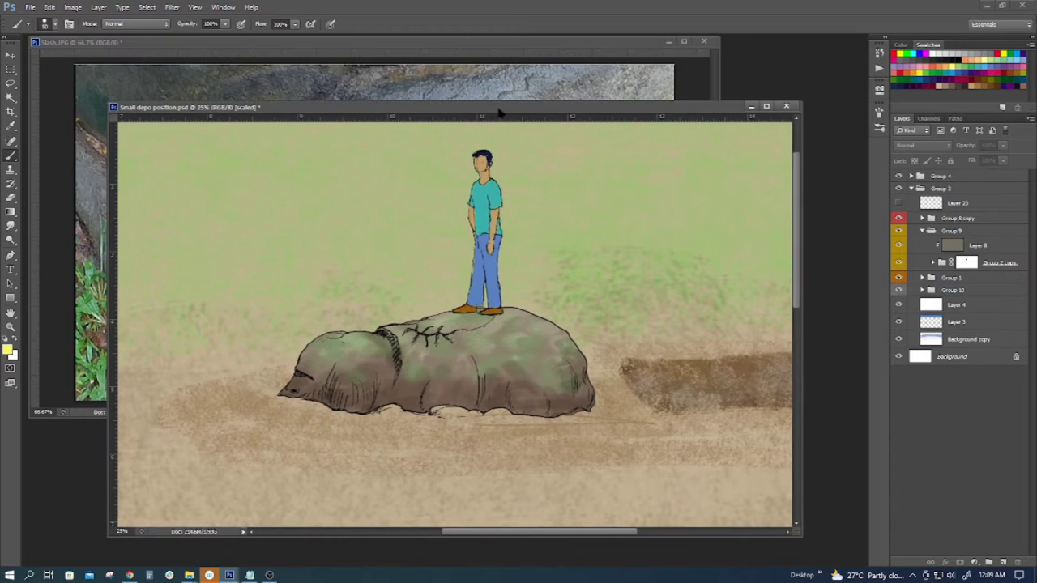
drag(797, 531, 827, 543)
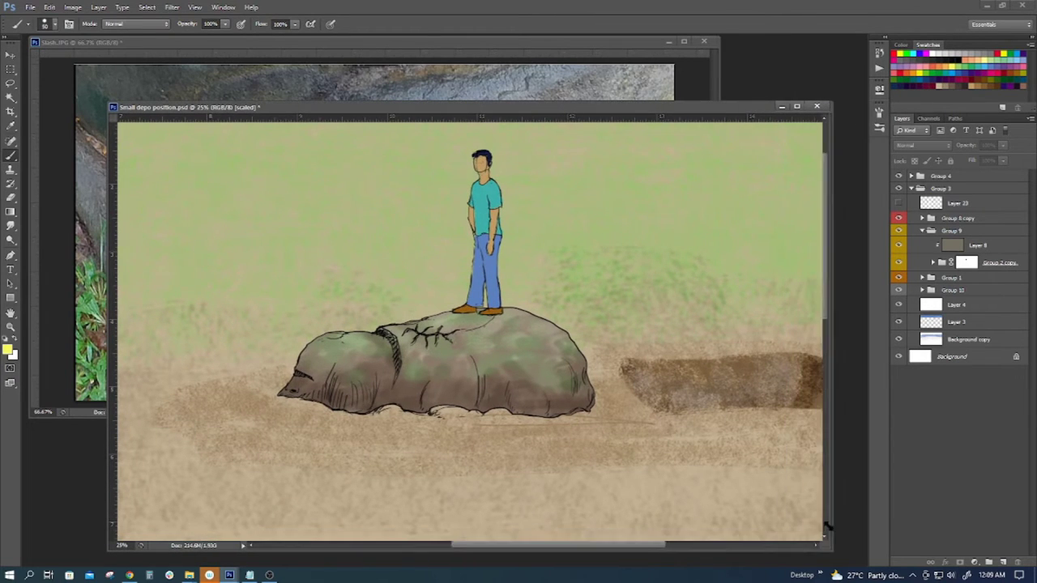
Zoom and pan the view onto the boulder and the figure.
scroll(439, 341, up, 1)
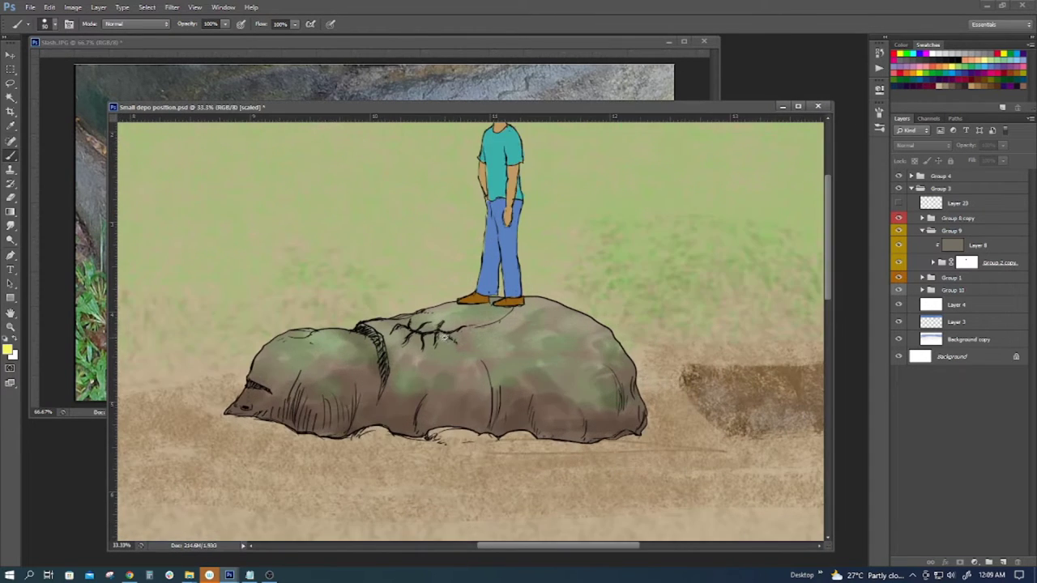
drag(437, 338, 499, 328)
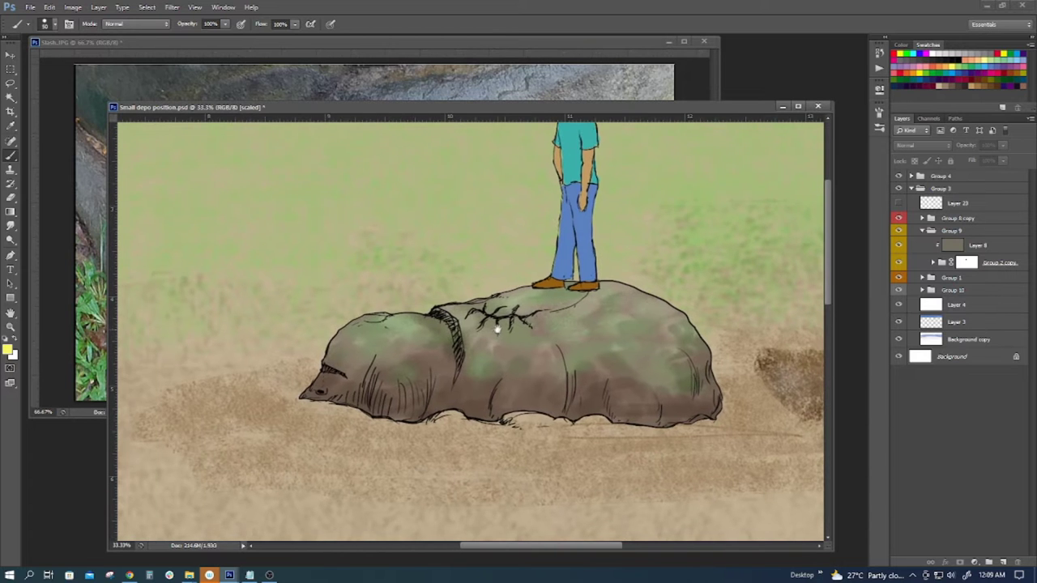
scroll(506, 306, up, 1)
scroll(521, 310, down, 1)
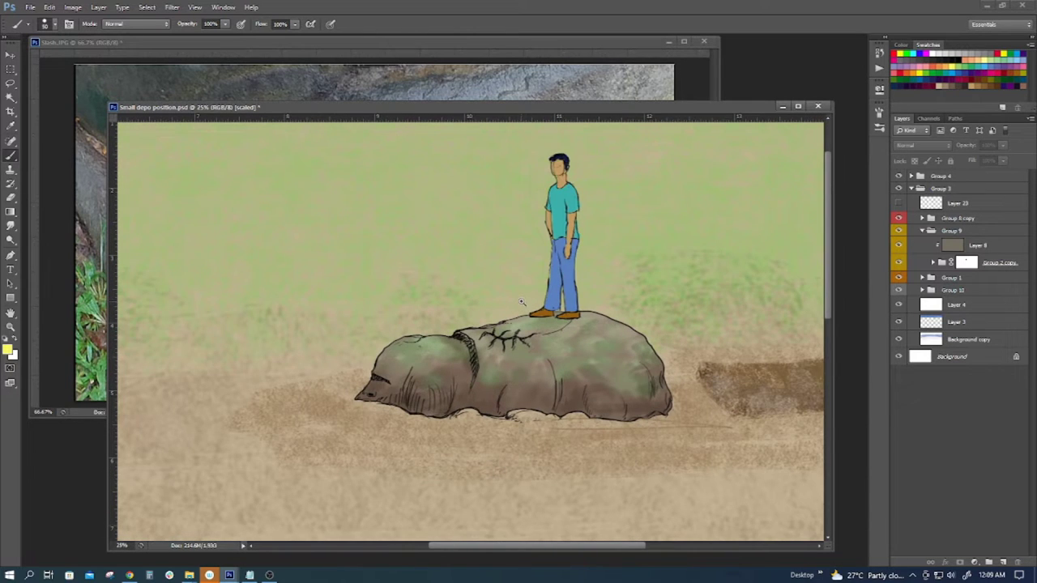
scroll(519, 324, up, 1)
scroll(518, 323, down, 1)
scroll(510, 320, up, 1)
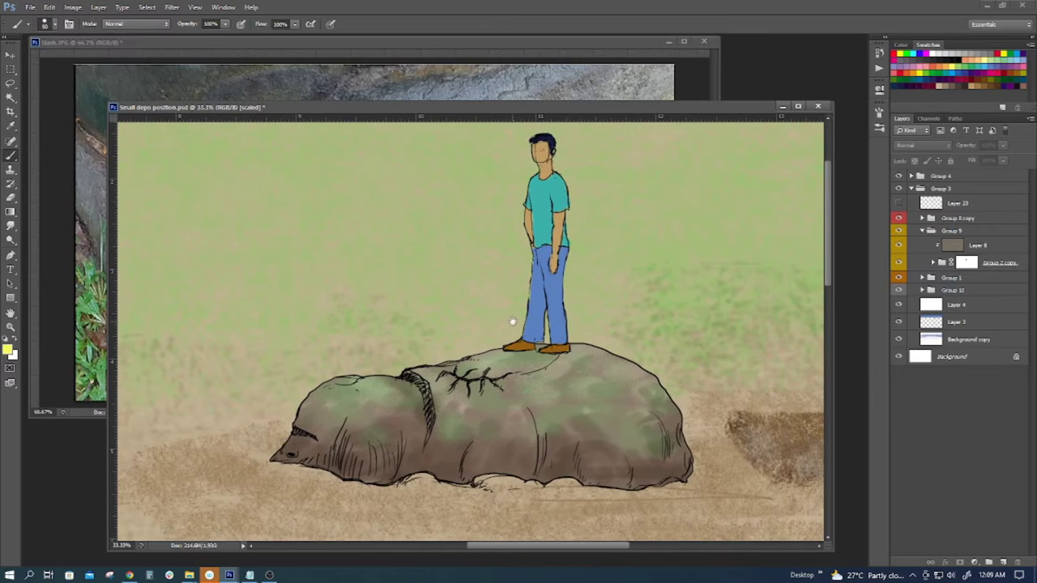
scroll(502, 332, up, 1)
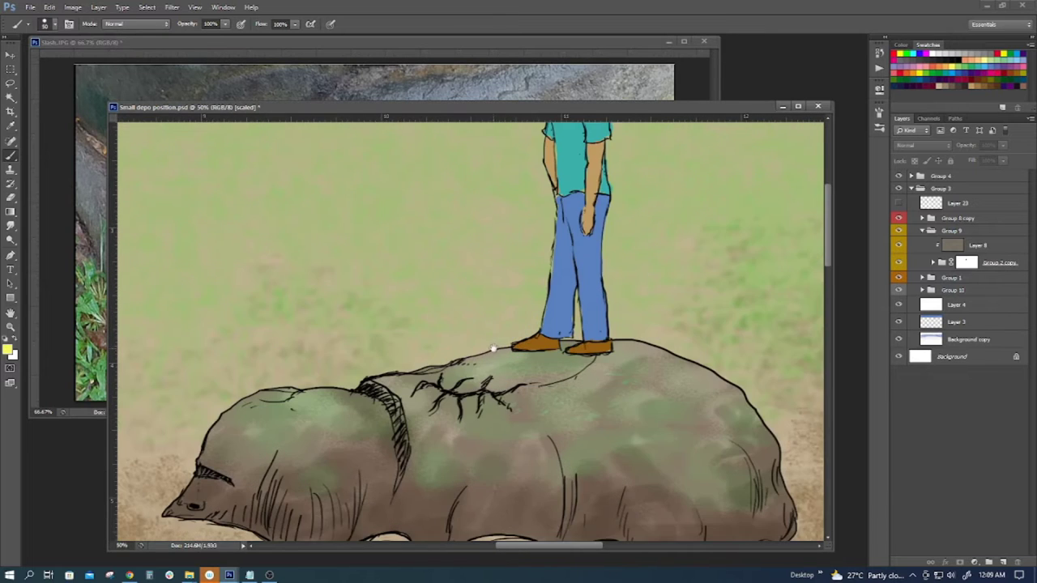
scroll(496, 349, down, 1)
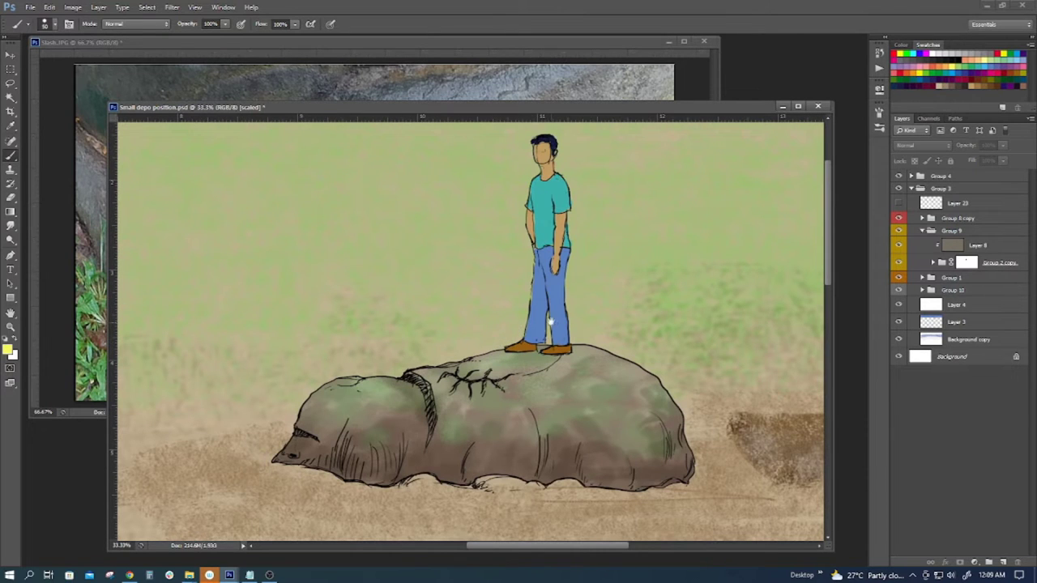
Nudge the window left and zoom in close on the boulder's cracked top.
drag(706, 108, 688, 104)
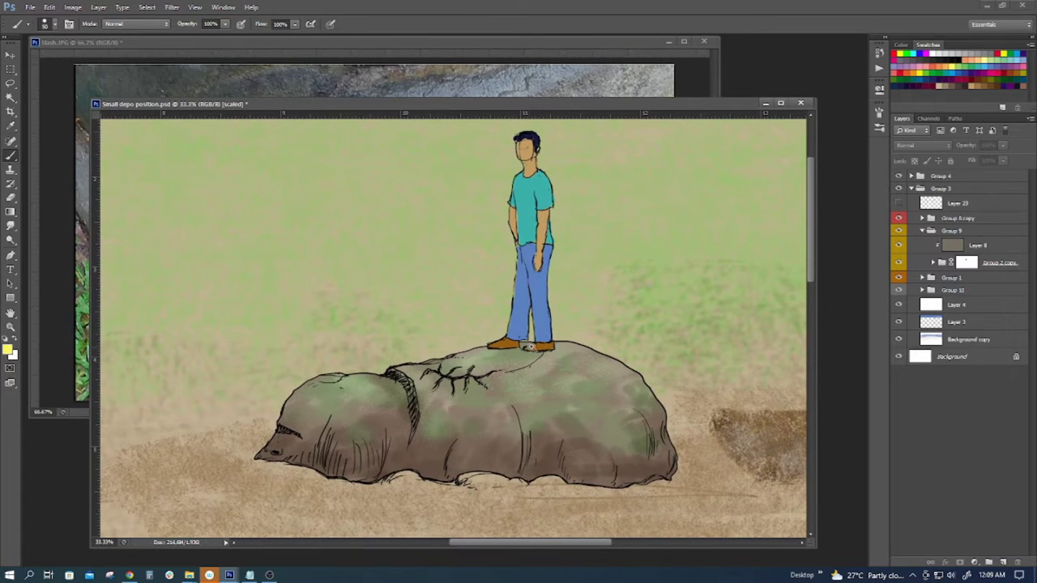
drag(512, 391, 523, 306)
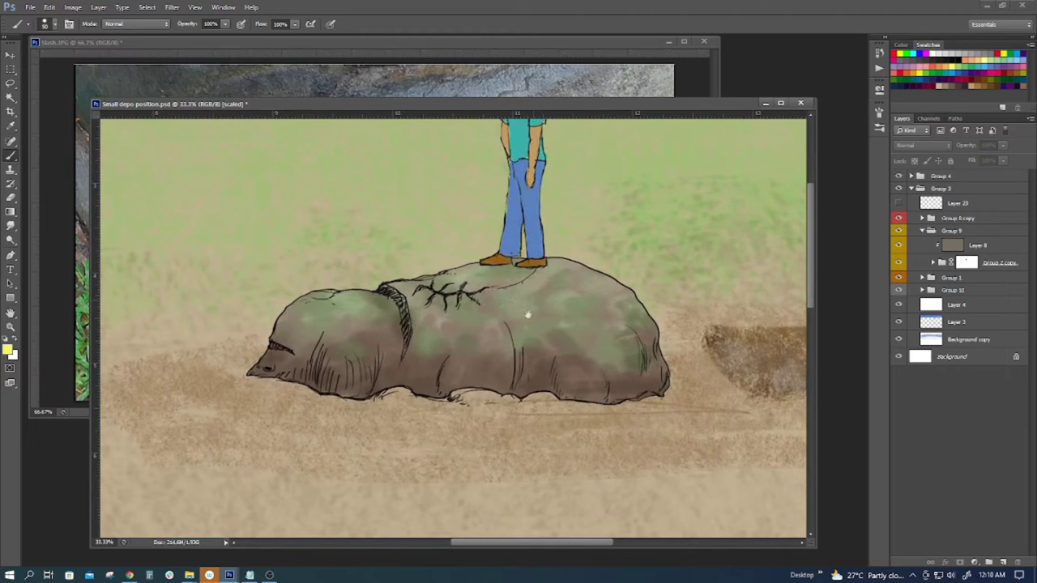
scroll(523, 306, up, 1)
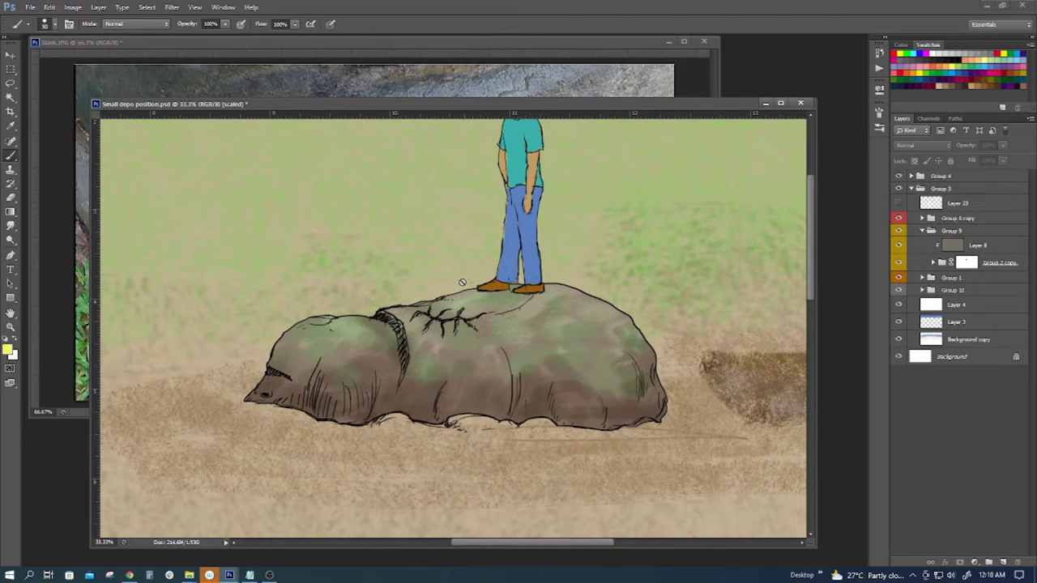
mouse_move(553, 341)
mouse_down()
mouse_move(415, 289)
mouse_move(488, 322)
mouse_up()
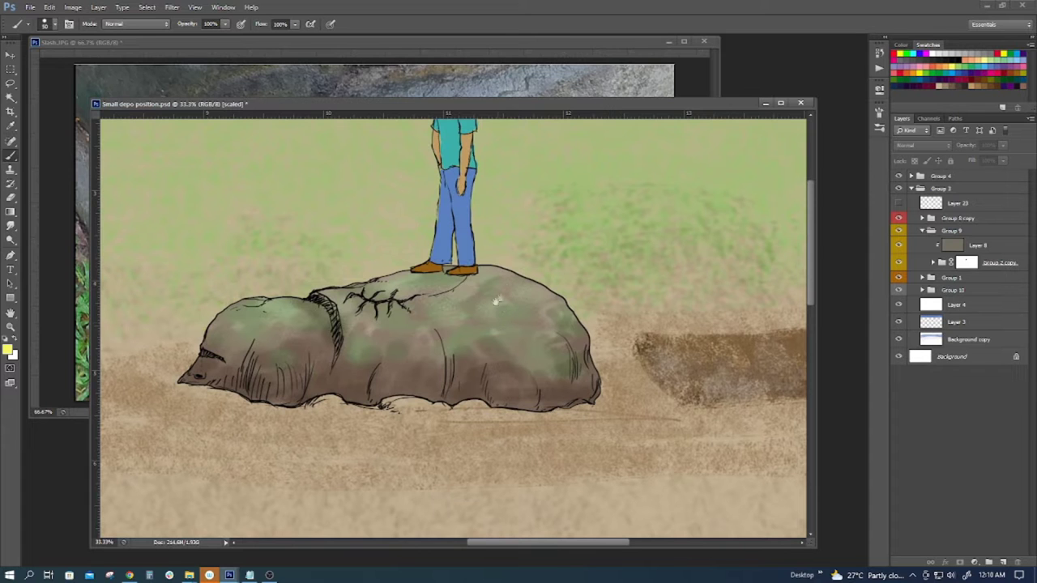
drag(483, 294, 537, 285)
scroll(543, 292, up, 1)
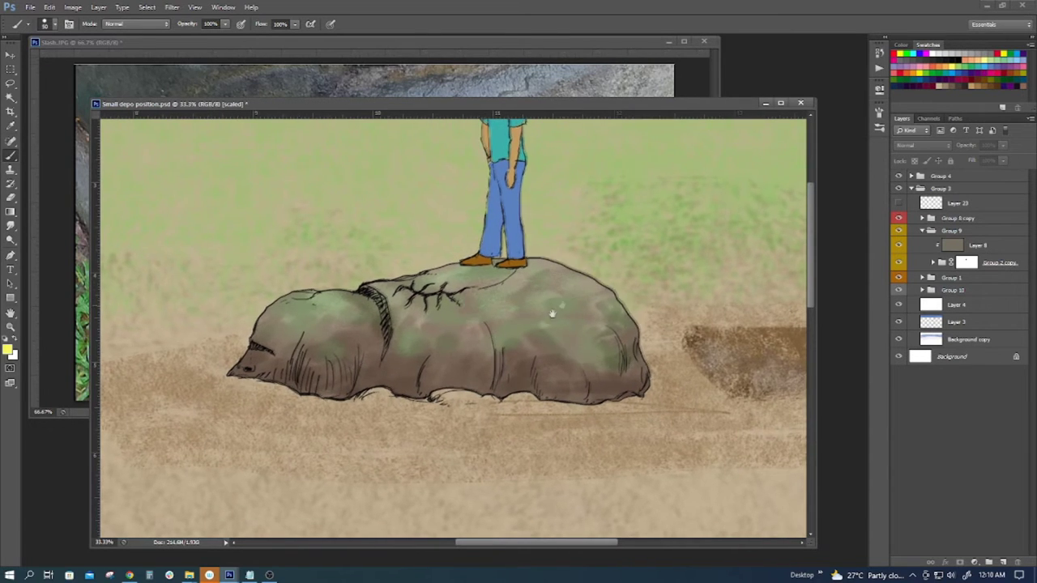
scroll(555, 300, down, 1)
scroll(497, 328, up, 2)
scroll(511, 314, down, 2)
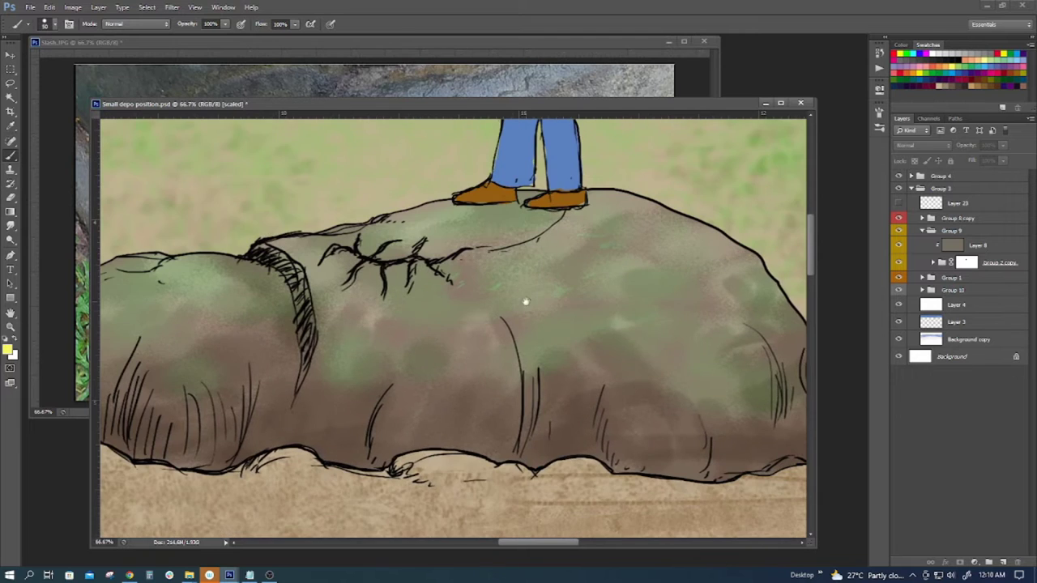
scroll(490, 308, left, 2)
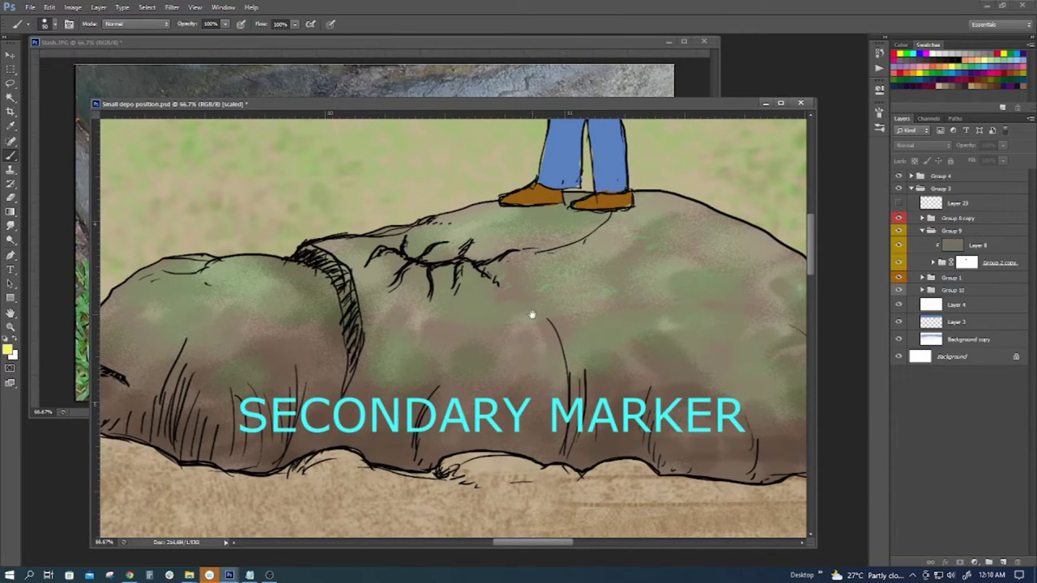
Switch the boulder drawing to full-screen mode and pan the view toward the boulder.
scroll(534, 287, down, 2)
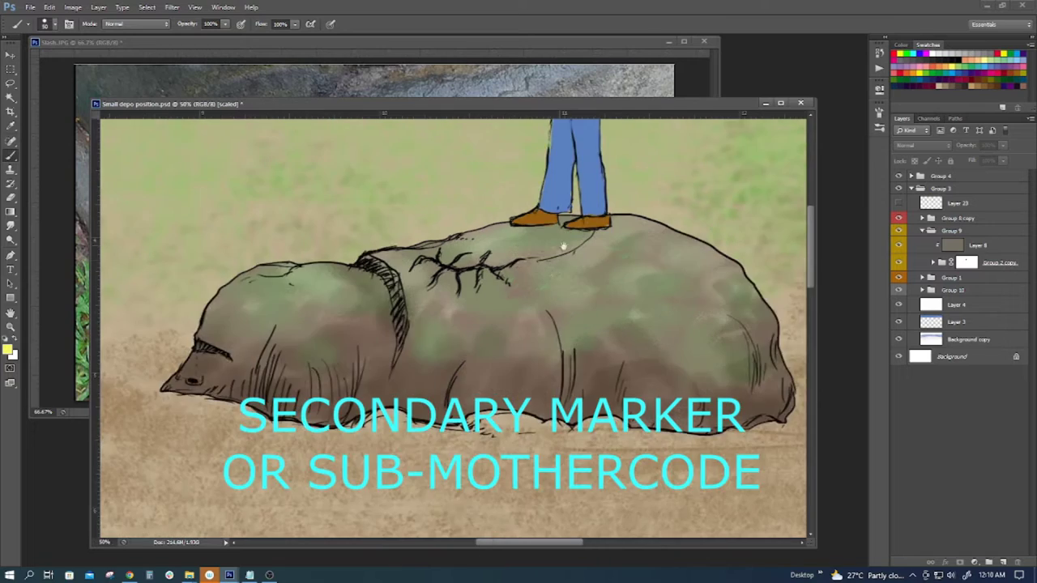
key(f)
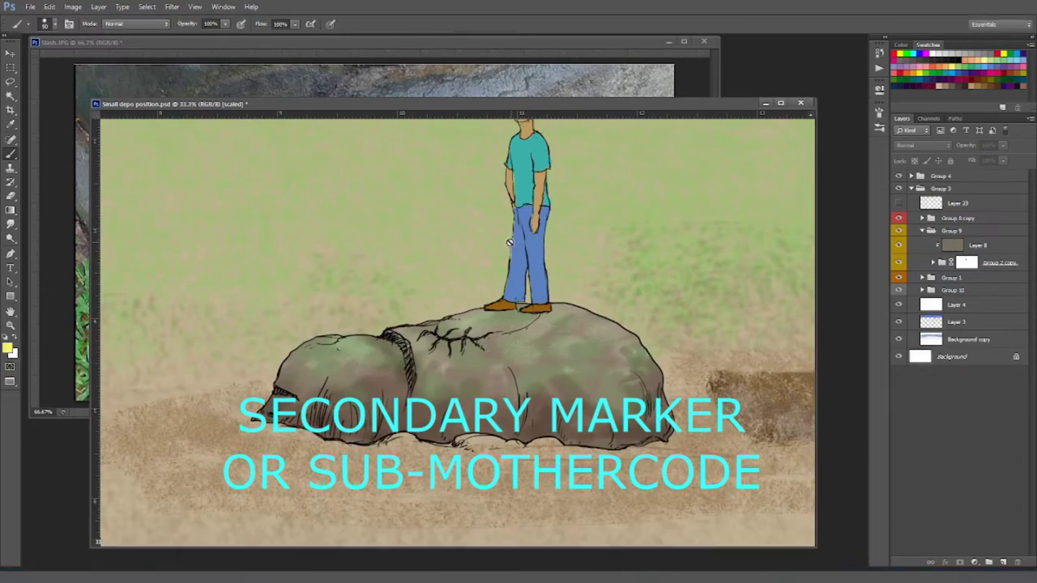
drag(470, 204, 546, 295)
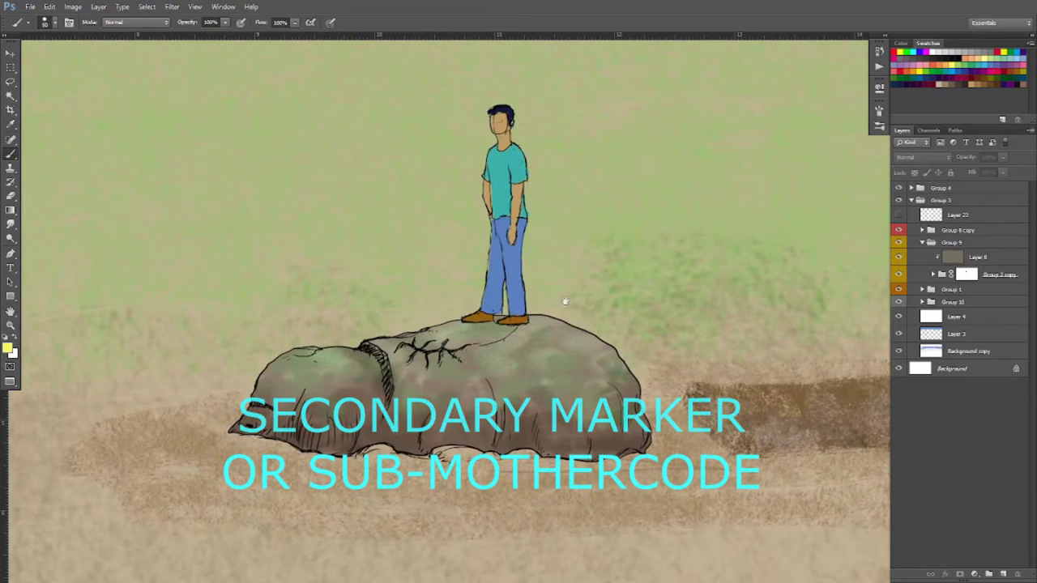
drag(577, 327, 559, 344)
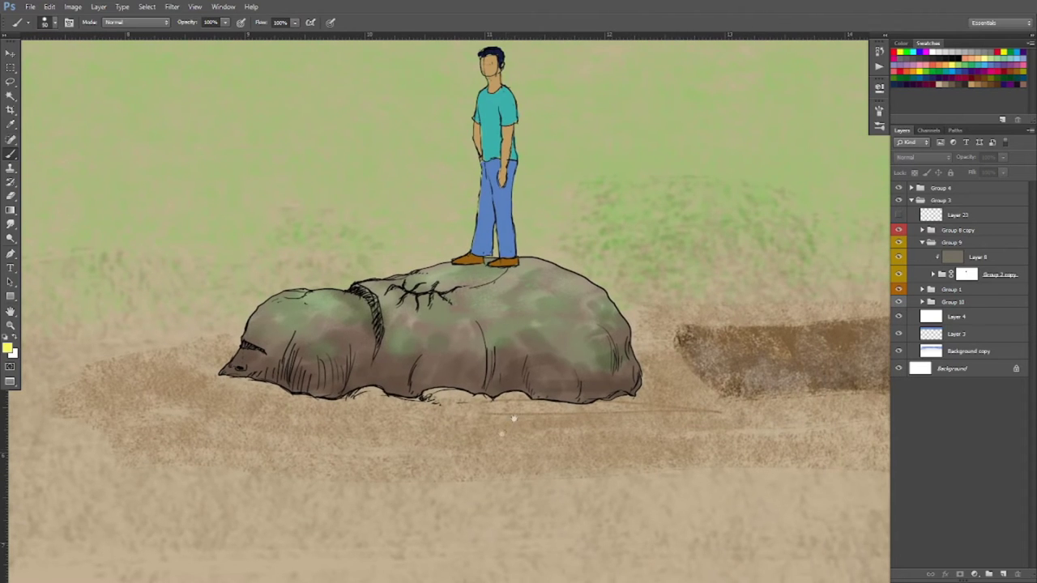
scroll(476, 356, up, 1)
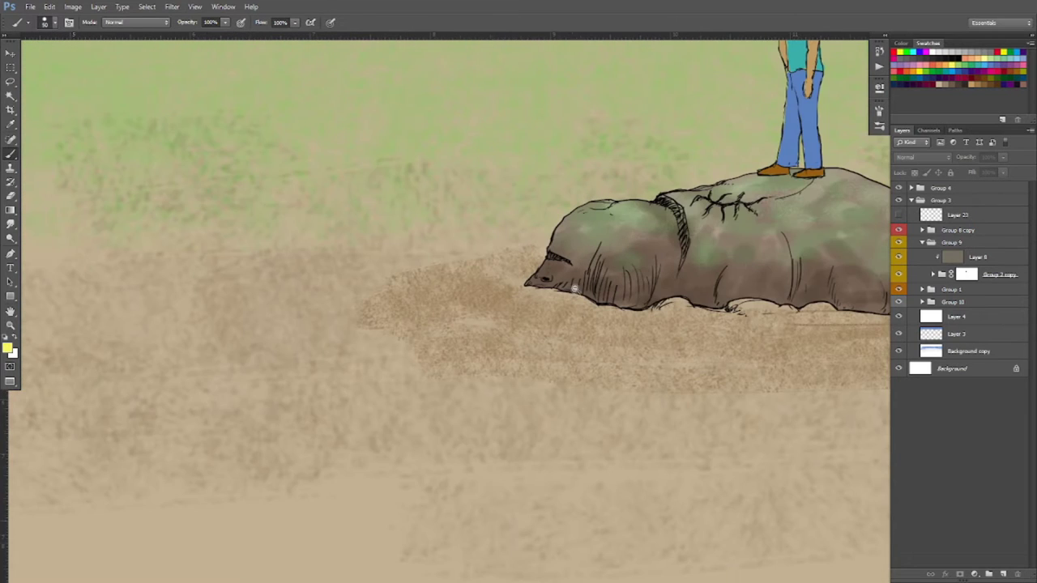
Add a new layer above Group 4 and paint a yellow arrow pointing left from the boulder.
click(952, 188)
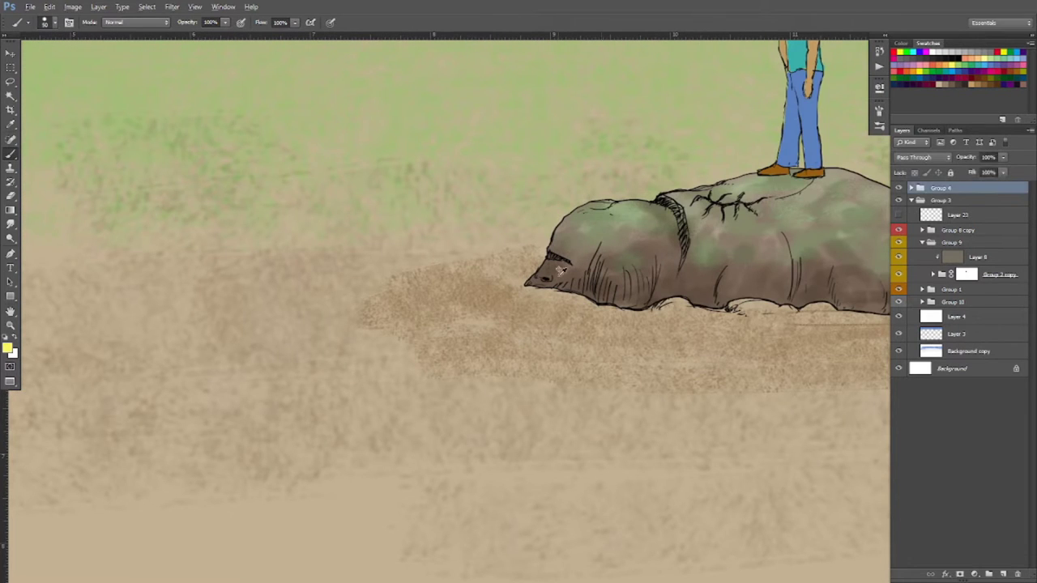
key(ctrl+shift+alt+n)
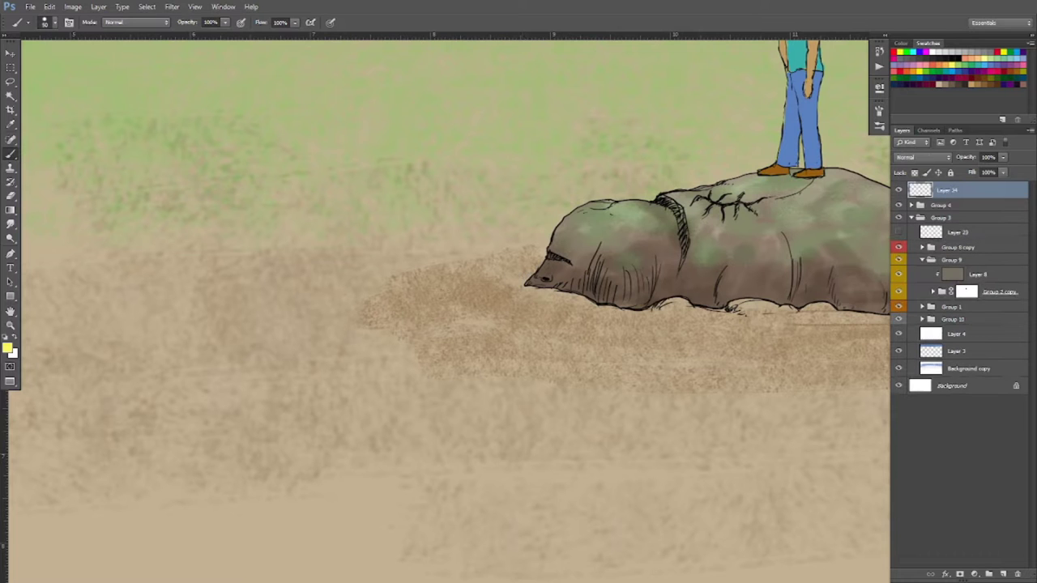
drag(412, 317, 489, 295)
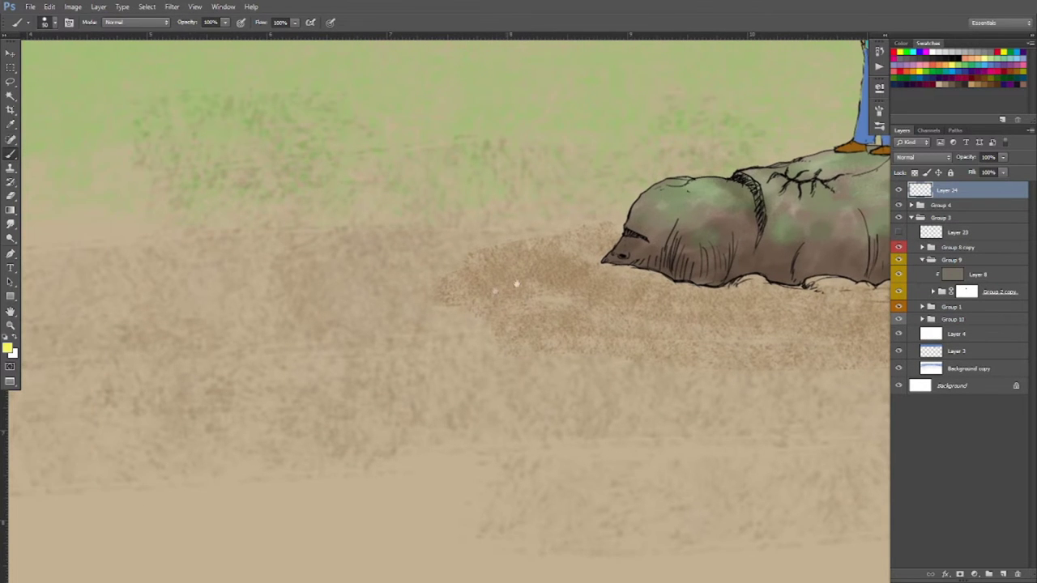
drag(592, 257, 143, 285)
drag(239, 301, 380, 281)
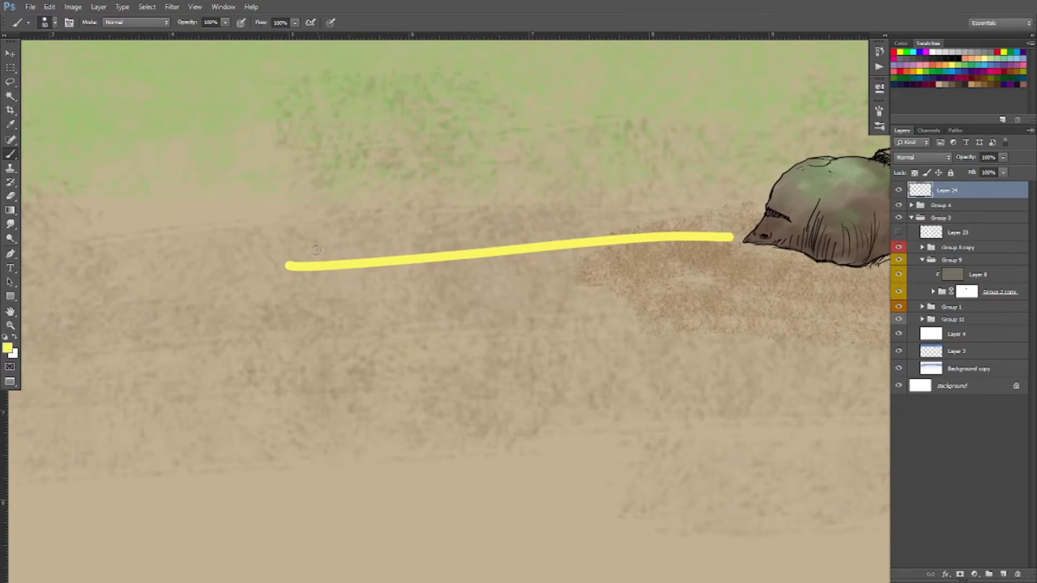
mouse_move(317, 241)
mouse_down()
mouse_move(264, 270)
mouse_move(346, 287)
mouse_up()
Hand-letter a yellow 'NE' label beside the arrowhead.
mouse_move(100, 232)
mouse_down()
mouse_move(108, 350)
mouse_move(139, 313)
mouse_move(144, 216)
mouse_up()
mouse_move(157, 205)
mouse_down()
mouse_move(170, 287)
mouse_move(227, 284)
mouse_up()
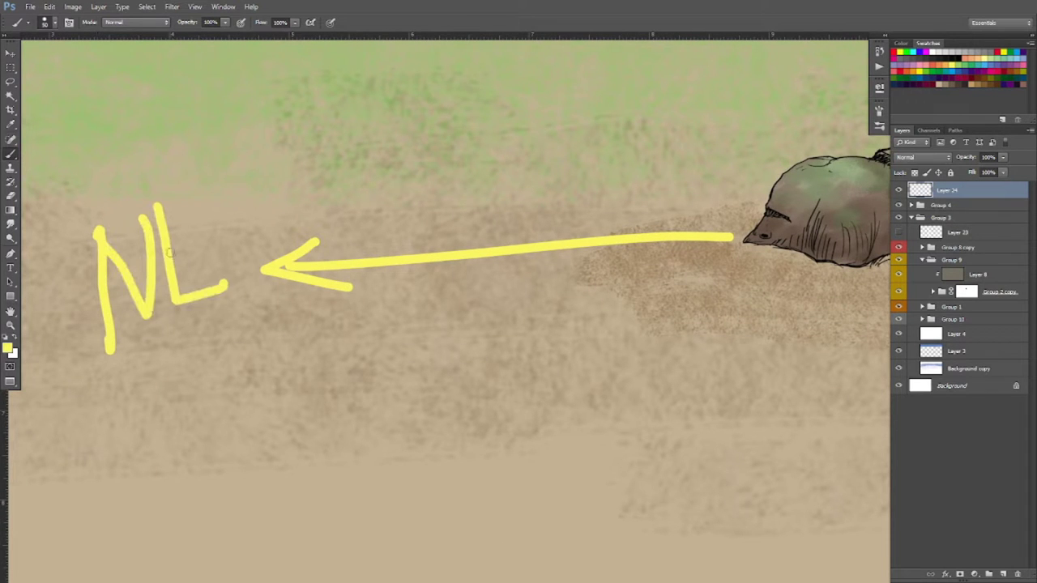
drag(168, 255, 215, 226)
drag(155, 204, 222, 185)
mouse_move(596, 276)
mouse_down()
mouse_move(427, 268)
mouse_move(570, 250)
mouse_up()
drag(634, 263, 600, 289)
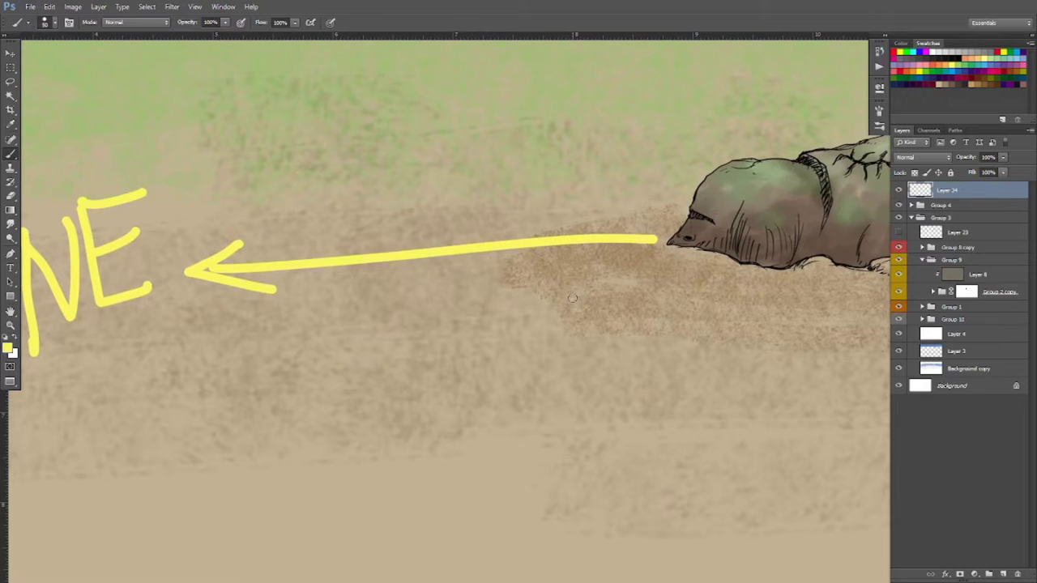
scroll(571, 298, down, 1)
drag(571, 298, 513, 317)
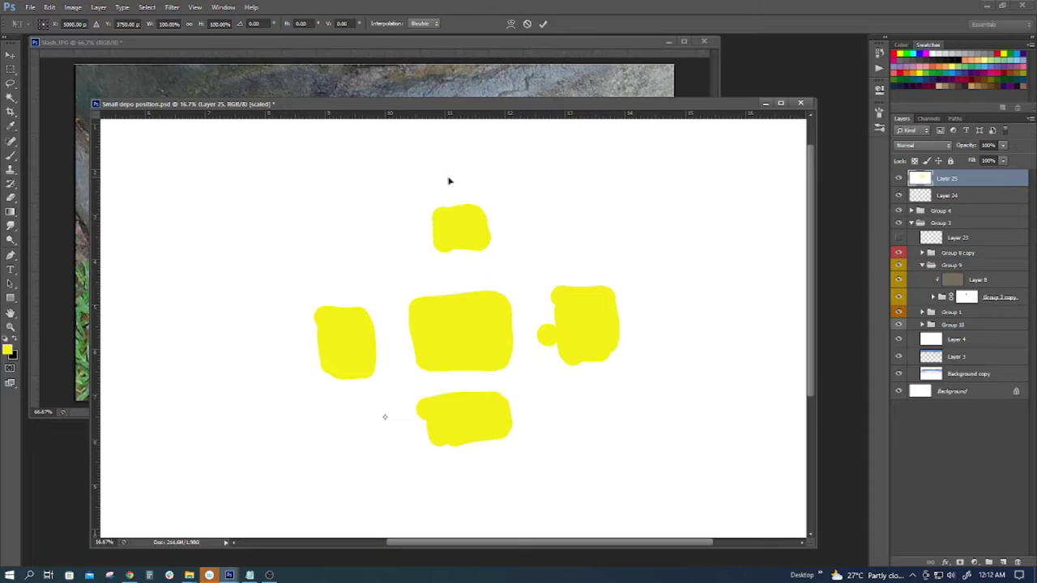
Commit the yellow-block transform and paint a yellow mark above the top block.
key(Return)
mouse_move(460, 146)
mouse_down()
mouse_move(438, 166)
mouse_move(460, 174)
mouse_up()
drag(553, 260, 548, 250)
drag(455, 294, 470, 295)
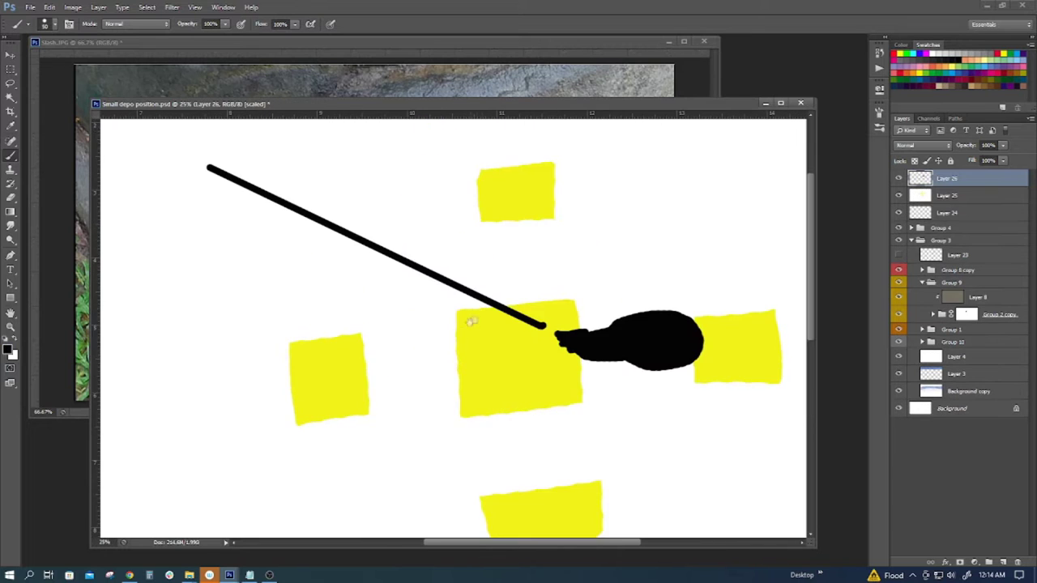
Hand-letter 'NE' beside the arrowhead at the end of the long sketch line.
drag(465, 336, 537, 273)
drag(496, 332, 510, 301)
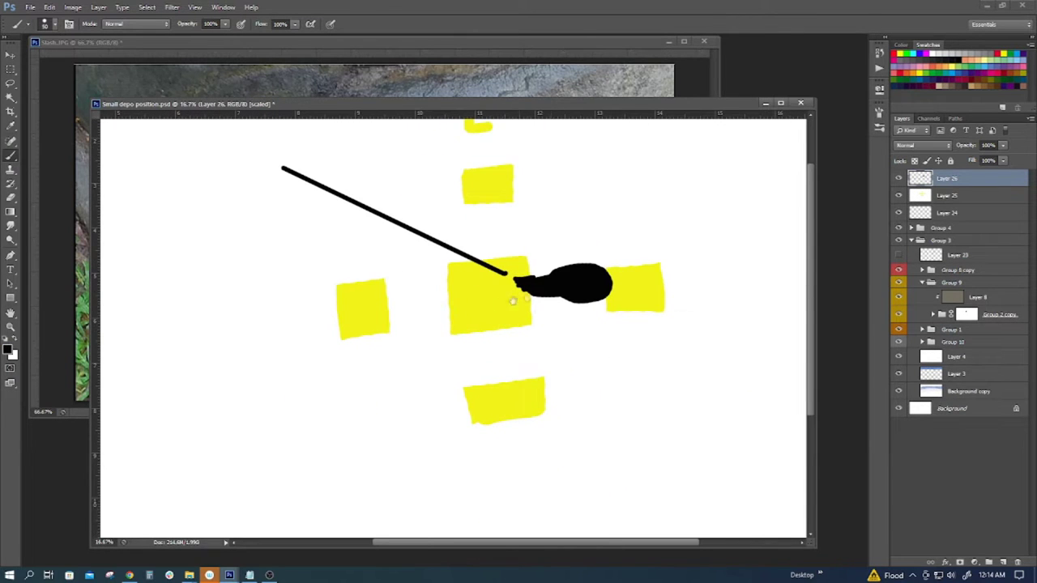
drag(393, 277, 383, 313)
mouse_move(266, 199)
mouse_down()
mouse_move(335, 235)
mouse_move(348, 259)
mouse_move(361, 229)
mouse_move(347, 261)
mouse_up()
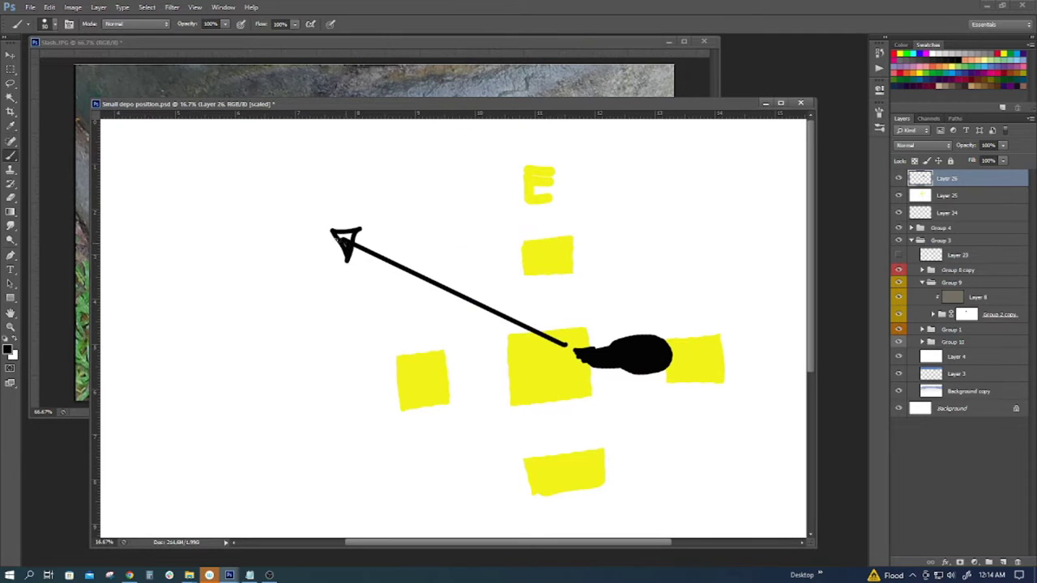
scroll(315, 233, left, 2)
mouse_move(287, 211)
mouse_down()
mouse_move(293, 264)
mouse_move(324, 192)
mouse_move(354, 236)
mouse_move(358, 203)
mouse_up()
drag(323, 194, 358, 182)
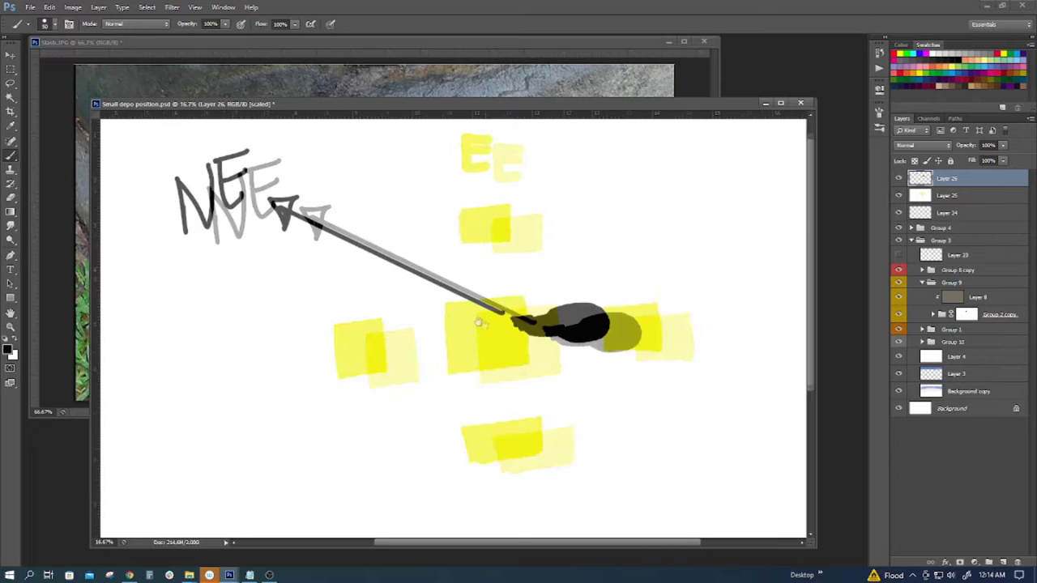
Hide the Layer 26 sketch to reveal the finished scene.
scroll(596, 358, down, 2)
alt+click(558, 360)
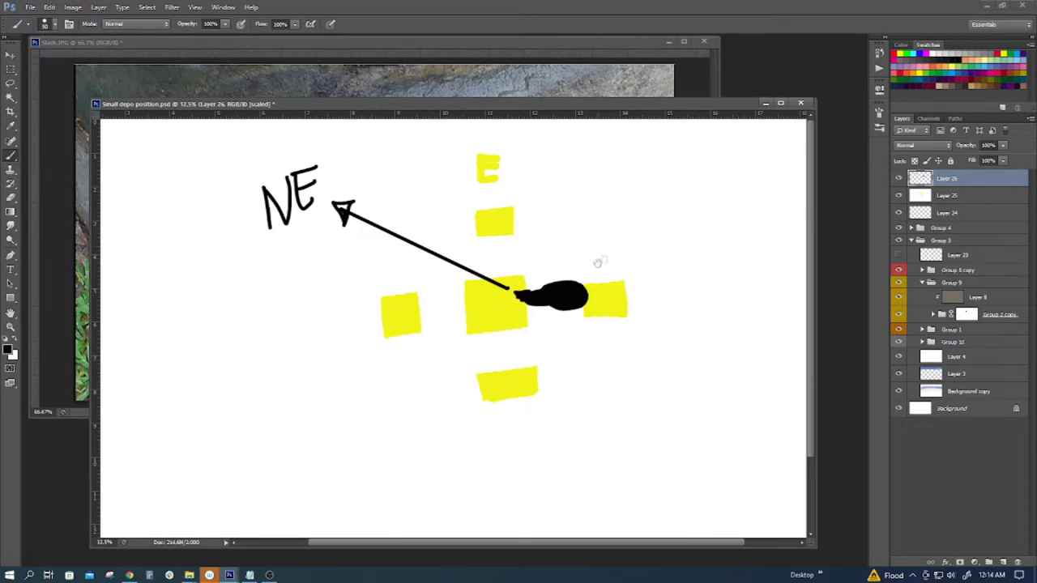
key(ctrl+plus)
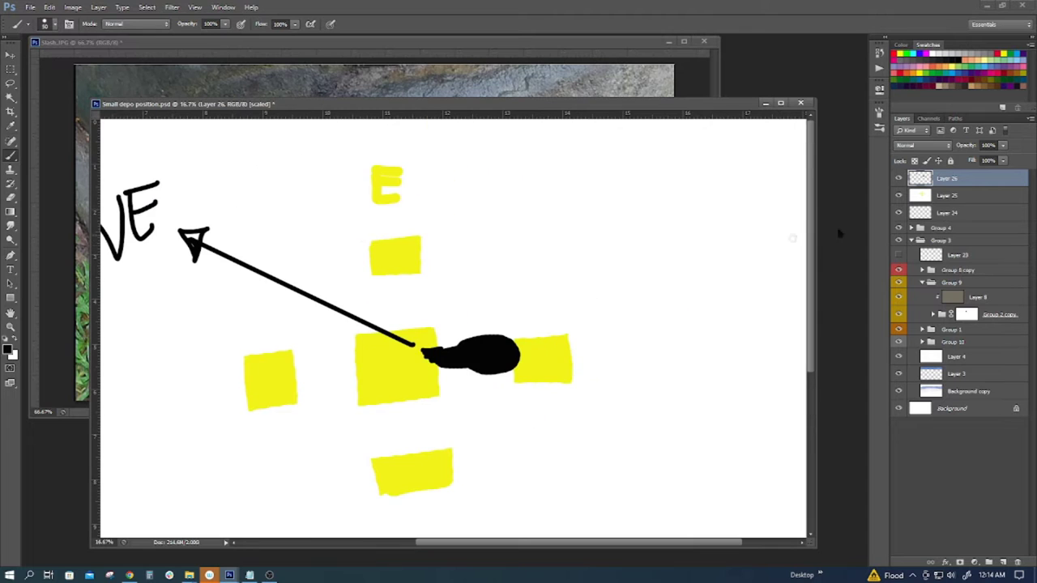
scroll(877, 217, left, 2)
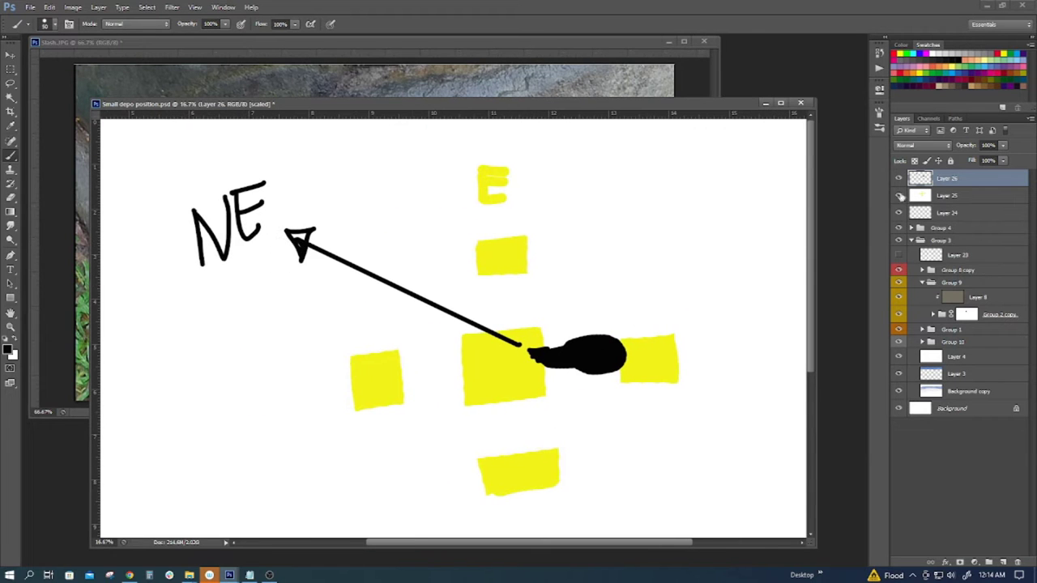
click(900, 178)
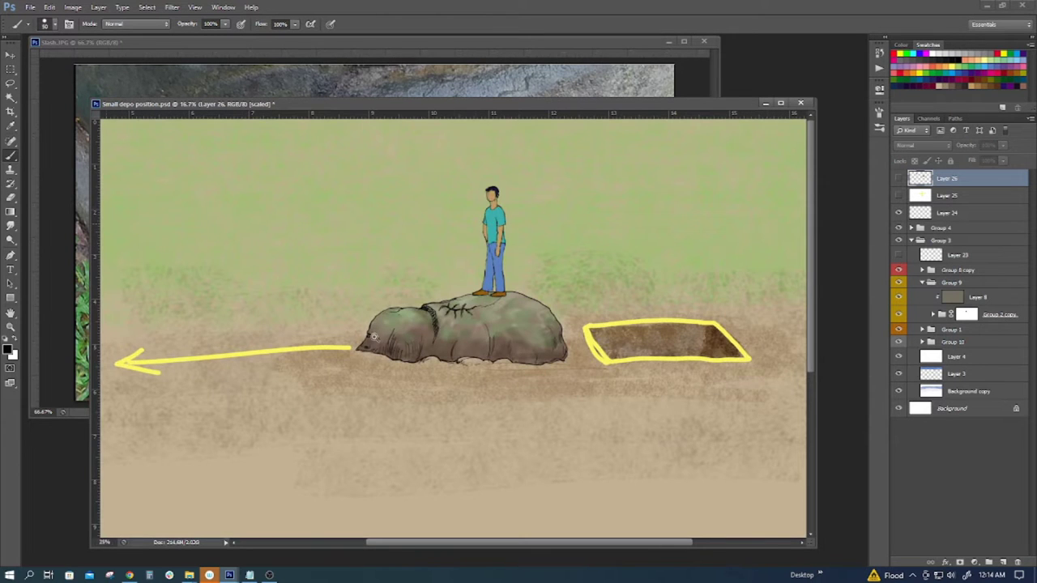
Zoom in on the rock's head, then bring the Stash.JPG rock photo to the front.
scroll(374, 336, up, 4)
scroll(407, 350, up, 2)
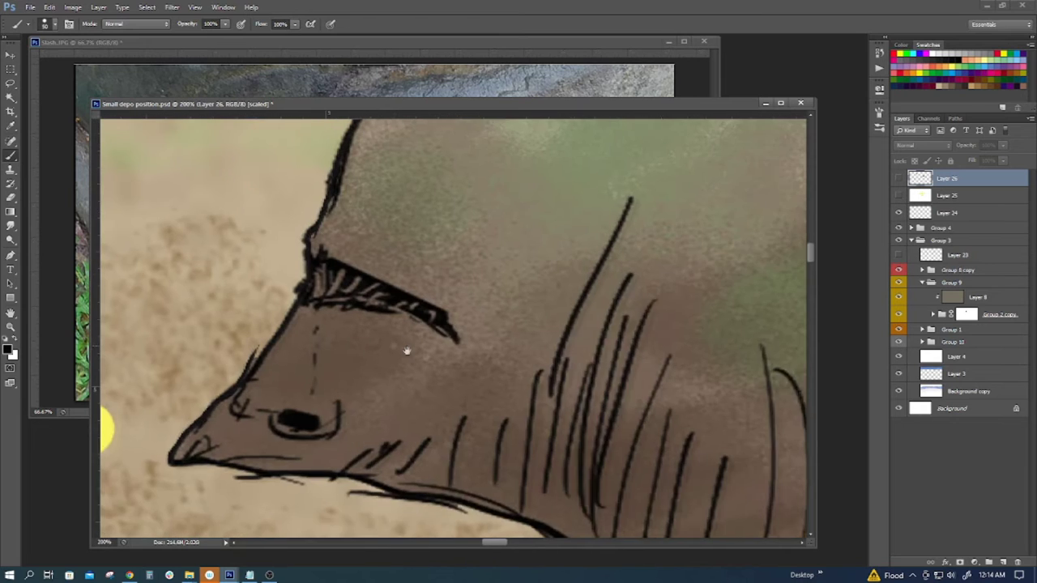
drag(407, 350, 453, 350)
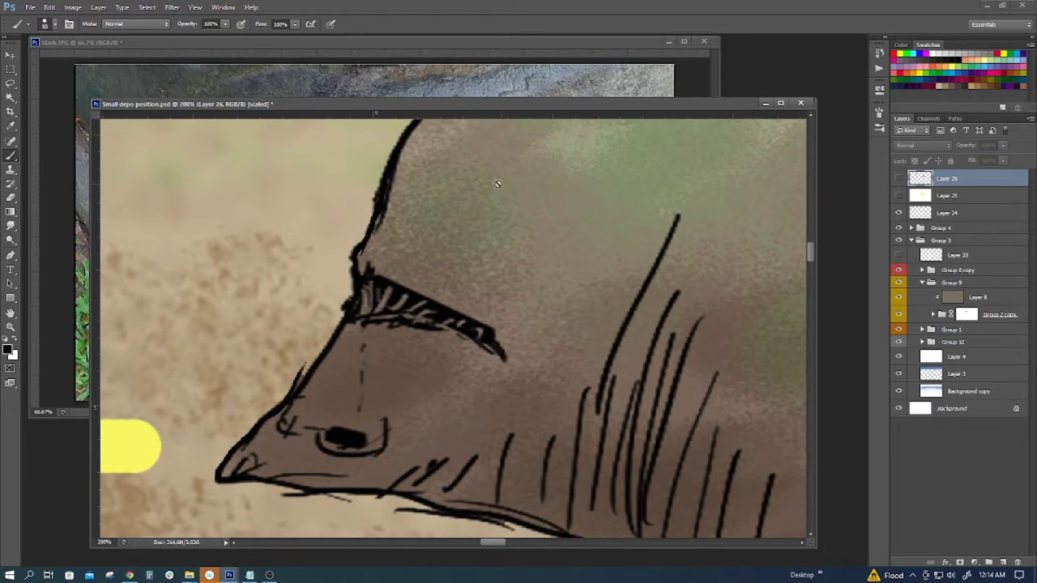
click(469, 75)
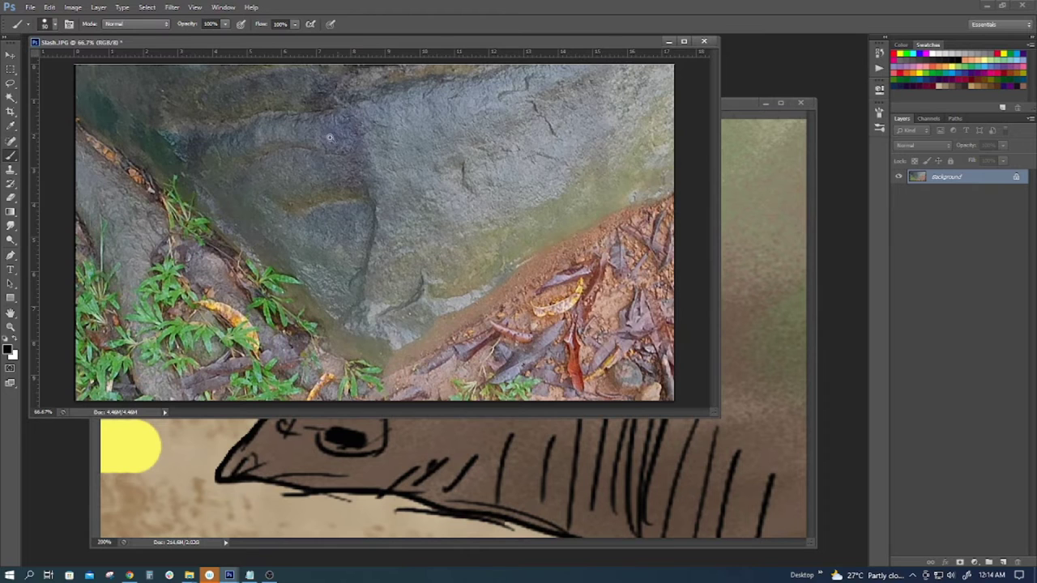
Reposition the rock photo window slightly and scroll around the photo.
scroll(329, 138, up, 1)
drag(450, 45, 435, 59)
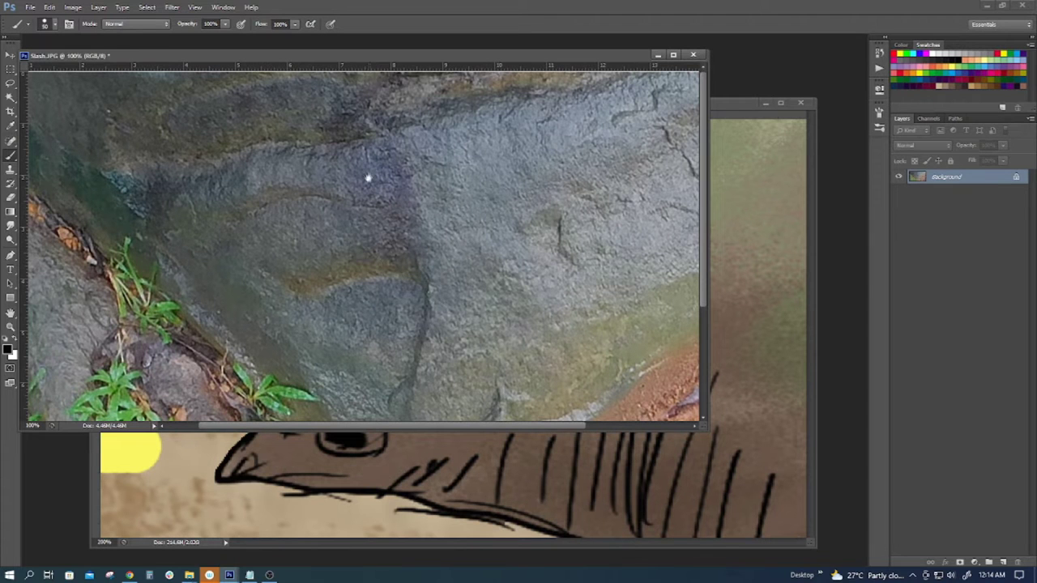
scroll(400, 248, right, 2)
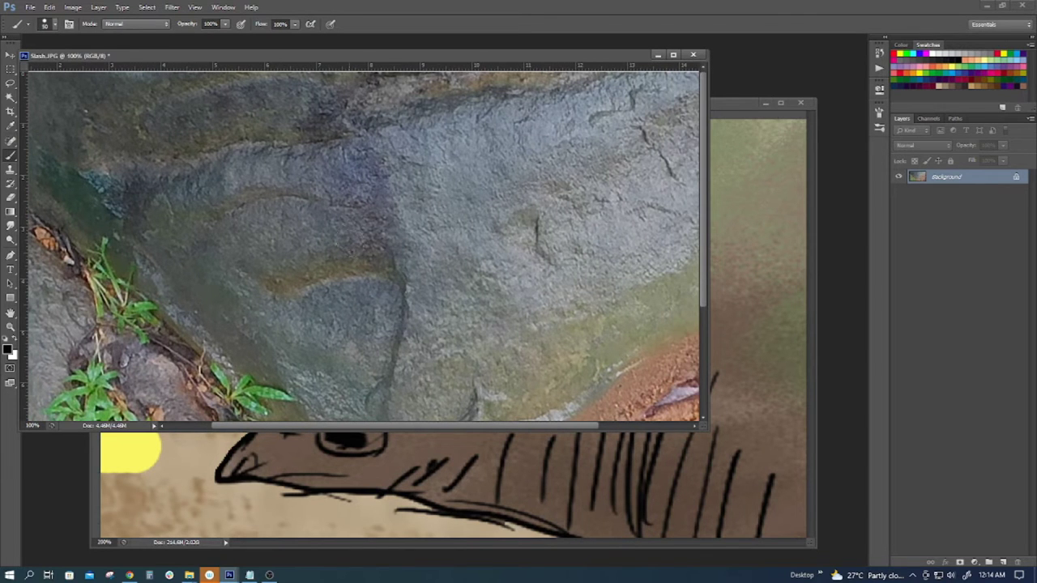
scroll(351, 217, left, 2)
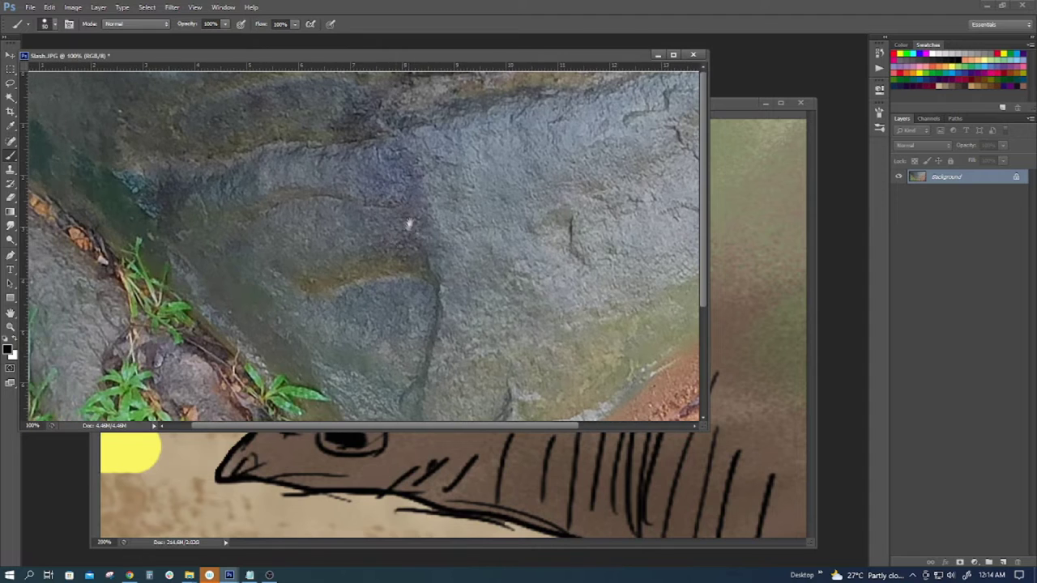
scroll(402, 220, down, 1)
scroll(319, 180, up, 1)
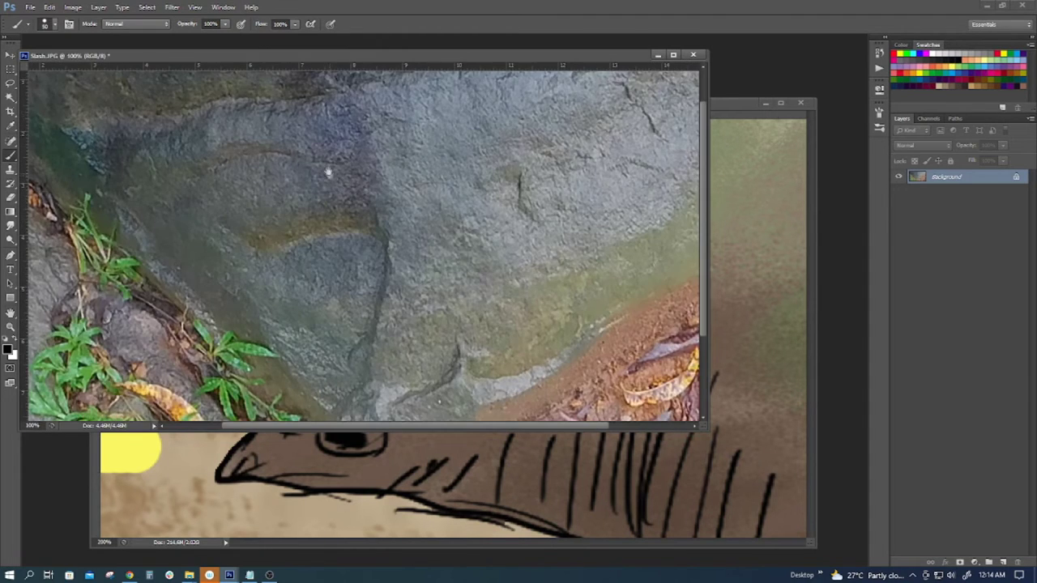
scroll(394, 210, right, 1)
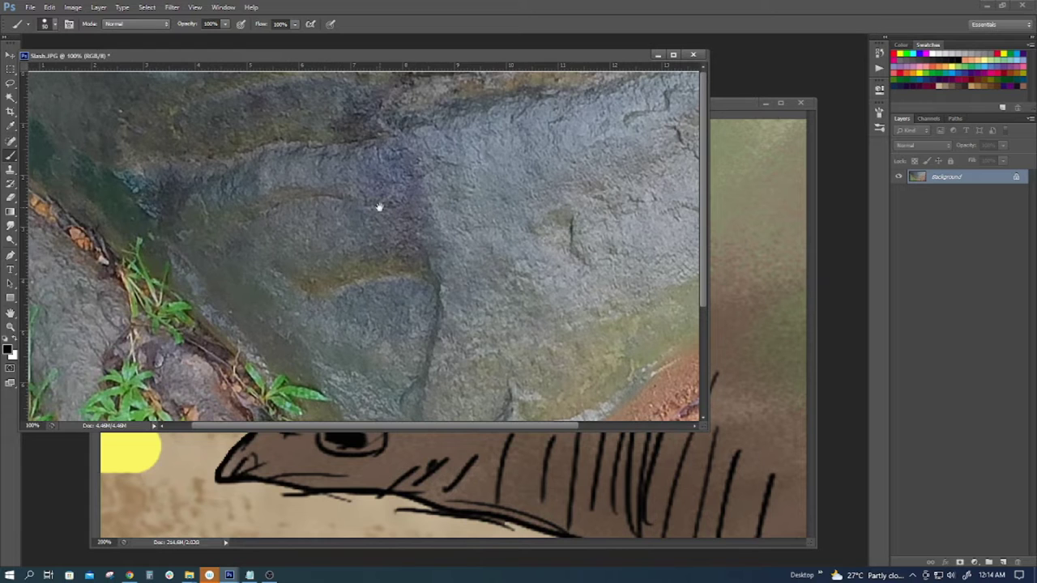
scroll(378, 206, right, 3)
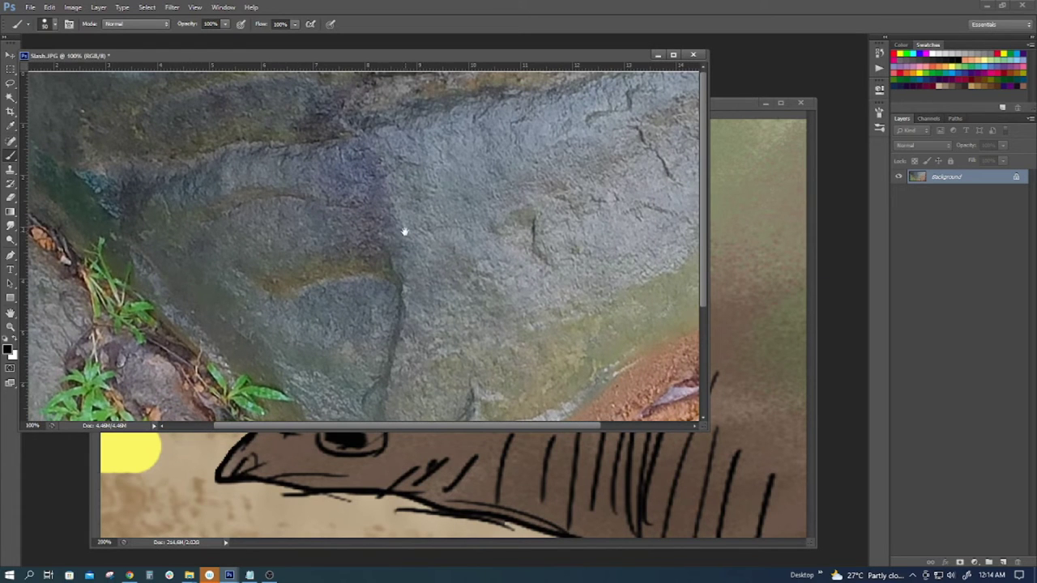
scroll(405, 275, down, 1)
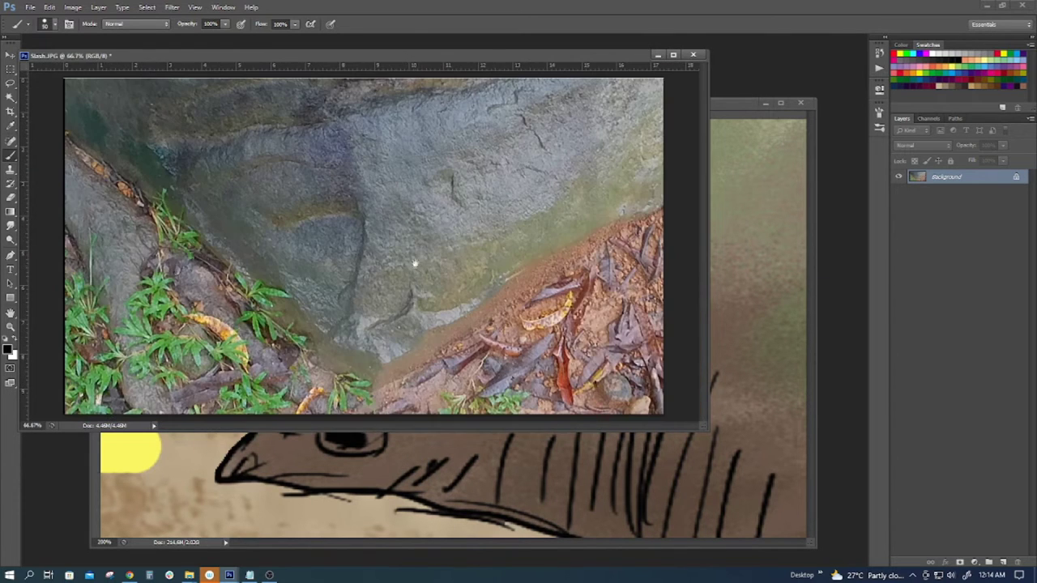
scroll(386, 217, up, 1)
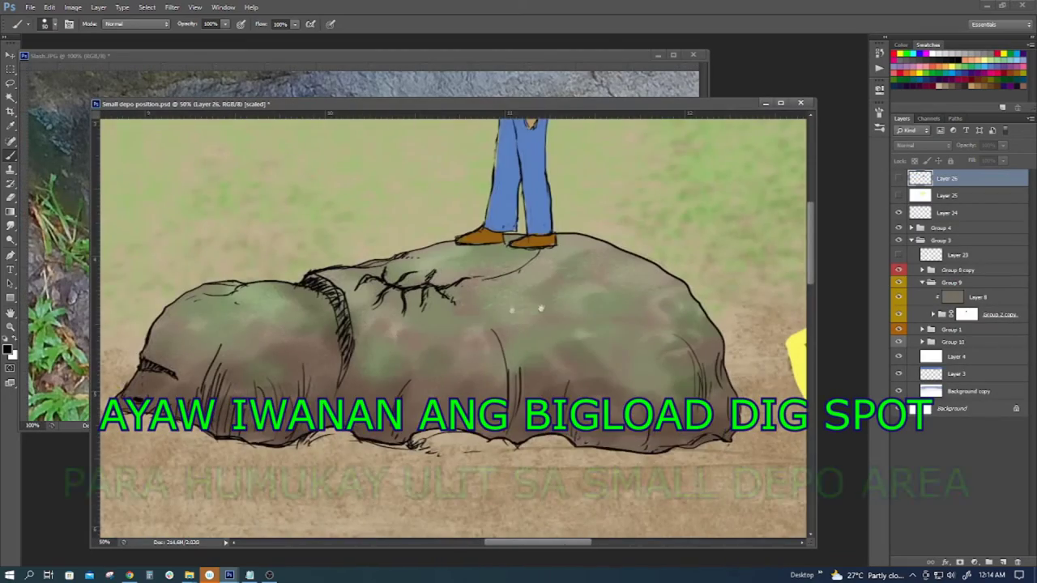
Add a new layer and paint two short posts at the pit's edge.
scroll(471, 327, up, 1)
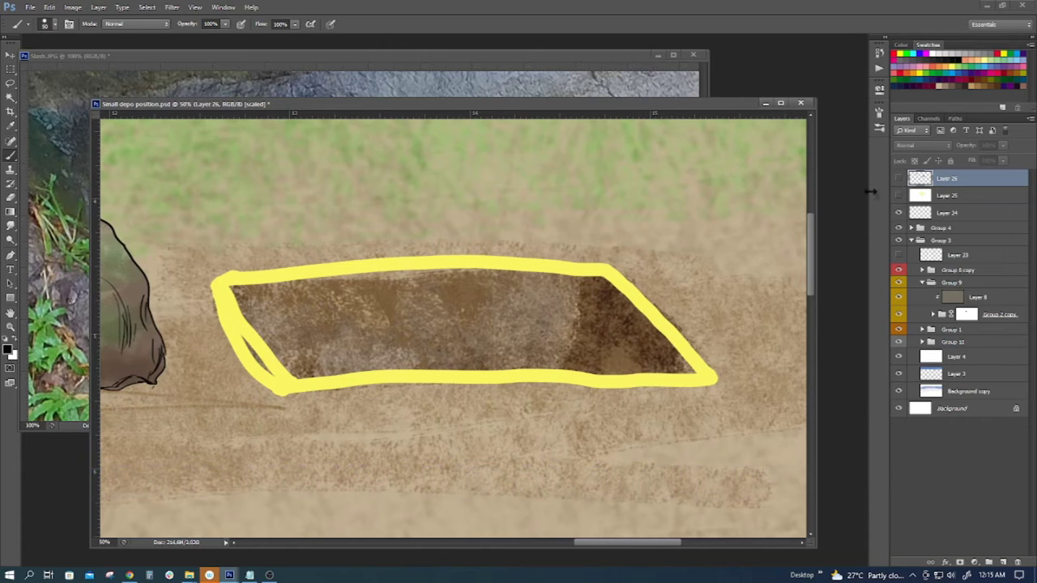
key(ctrl+shift+alt+n)
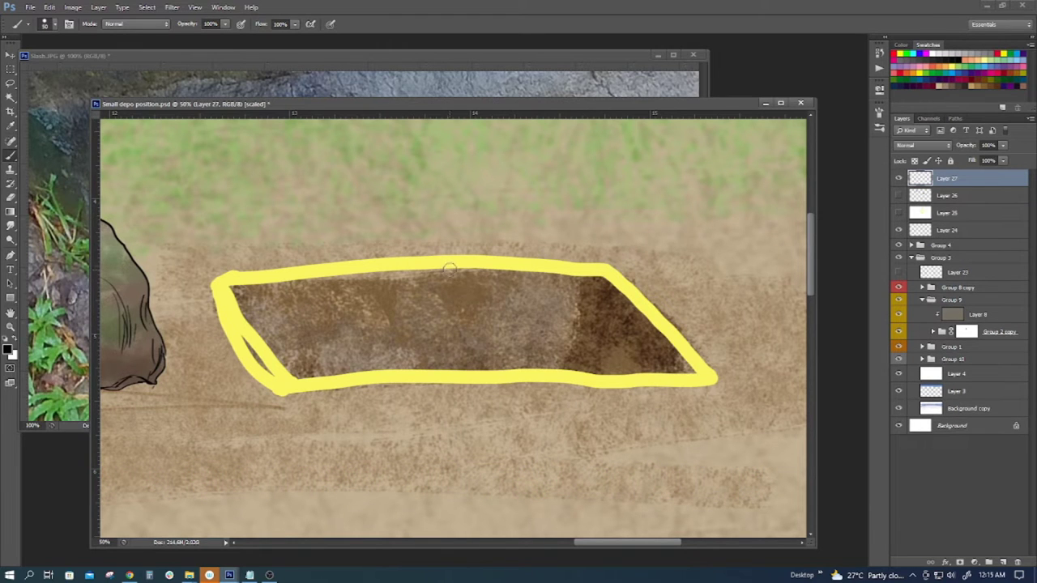
drag(450, 268, 450, 301)
drag(448, 350, 448, 369)
drag(378, 409, 480, 380)
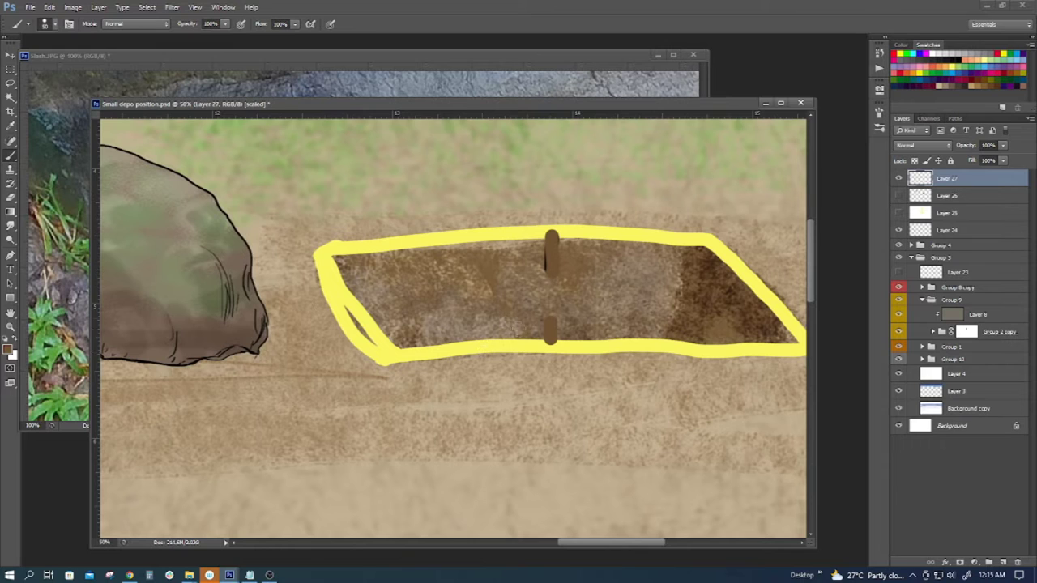
Paint long brown strokes and tan strokes with a looping squiggle across the pit.
mouse_move(384, 286)
mouse_down()
mouse_move(705, 284)
mouse_move(361, 306)
mouse_up()
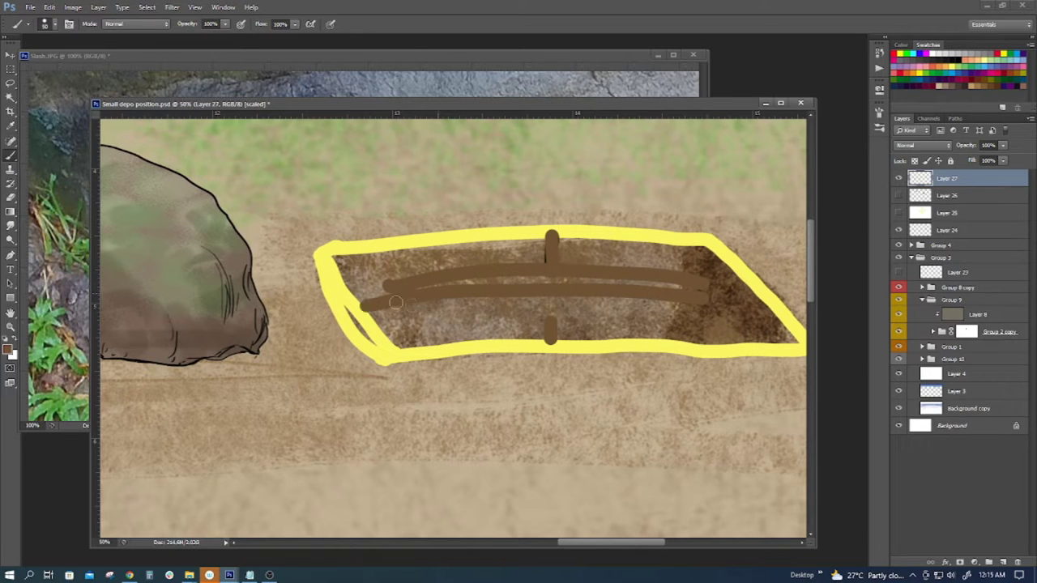
drag(427, 312, 701, 311)
drag(574, 335, 484, 311)
mouse_move(300, 309)
mouse_down()
mouse_move(437, 291)
mouse_move(640, 292)
mouse_move(312, 312)
mouse_up()
drag(483, 336, 509, 370)
mouse_move(388, 330)
mouse_down()
mouse_move(429, 301)
mouse_move(591, 340)
mouse_up()
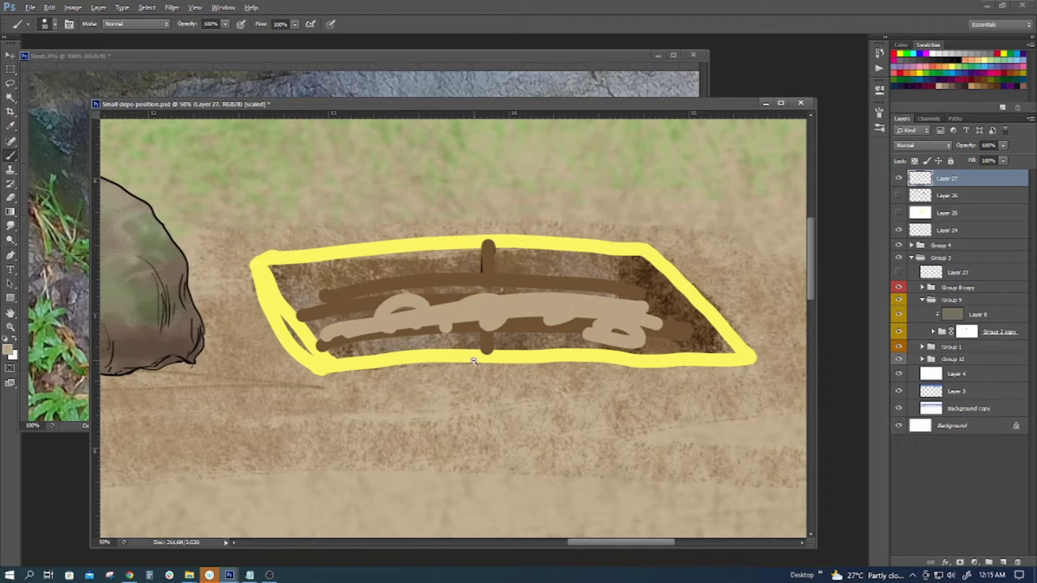
Hide Layer 27 so the new pit strokes disappear.
click(898, 178)
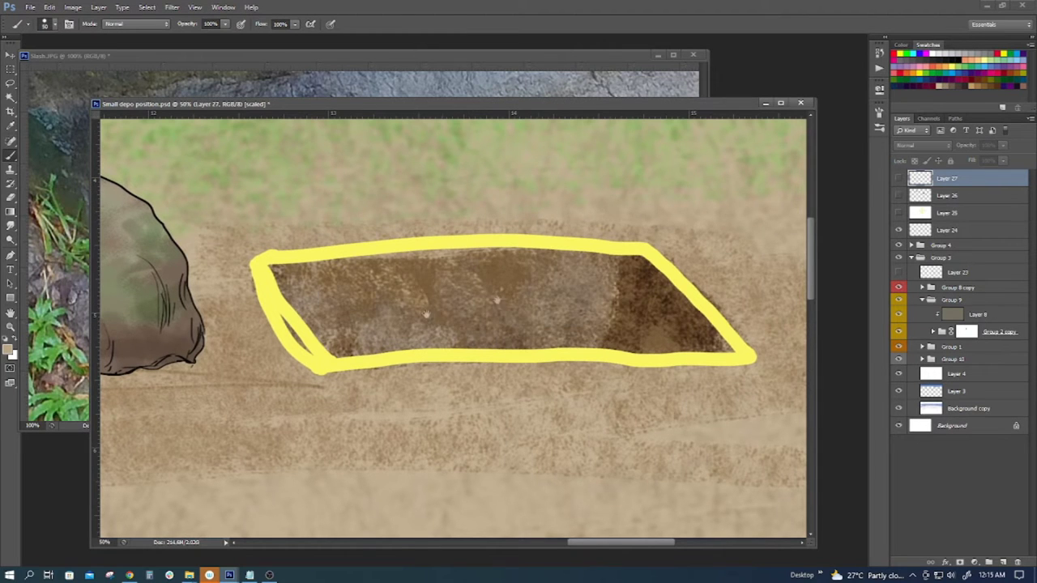
scroll(426, 314, down, 2)
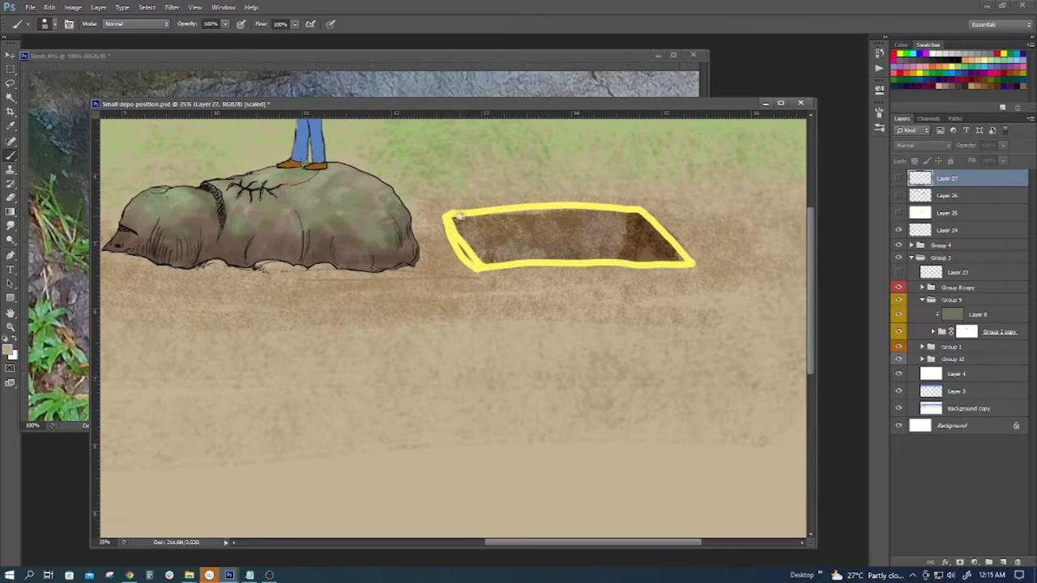
scroll(450, 243, down, 1)
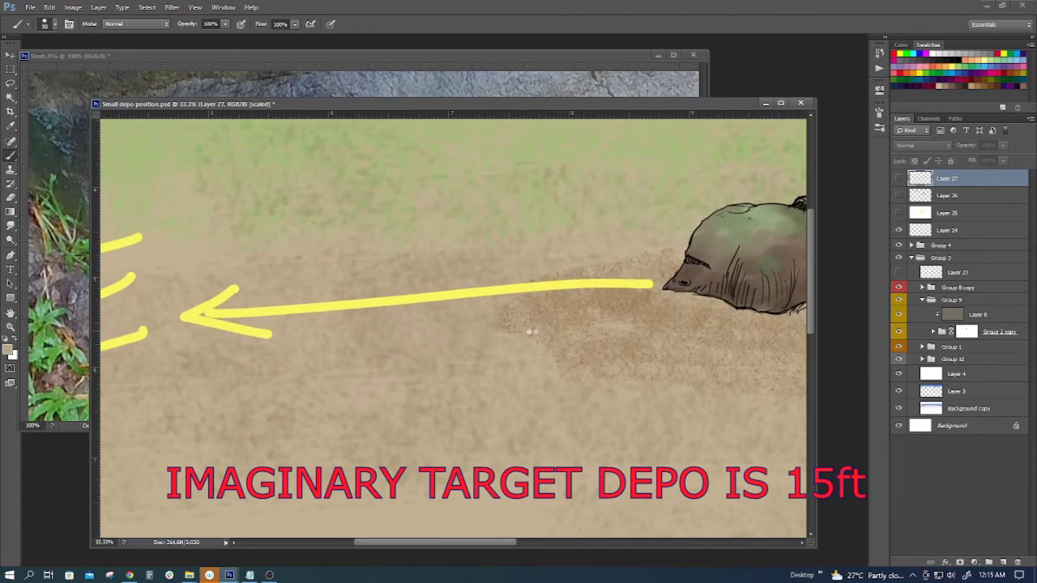
Zoom and pan toward the left side of the scene.
scroll(480, 348, down, 1)
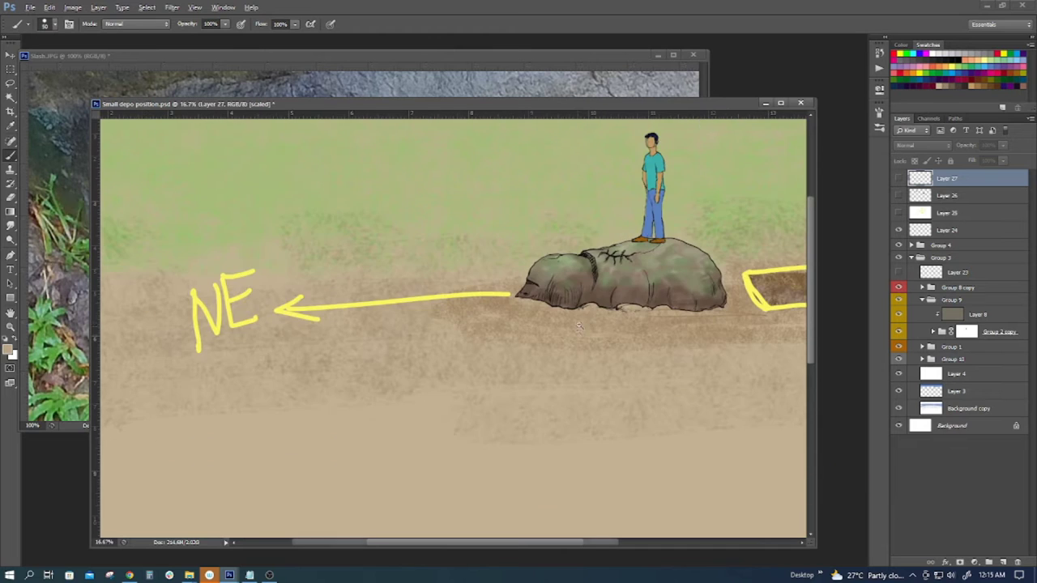
scroll(585, 319, up, 1)
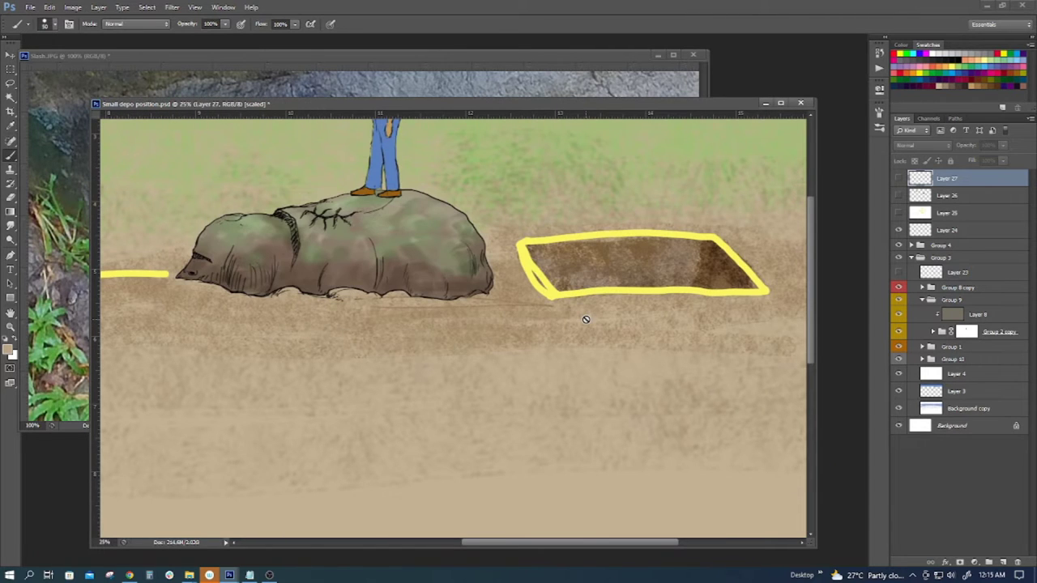
drag(471, 251, 560, 311)
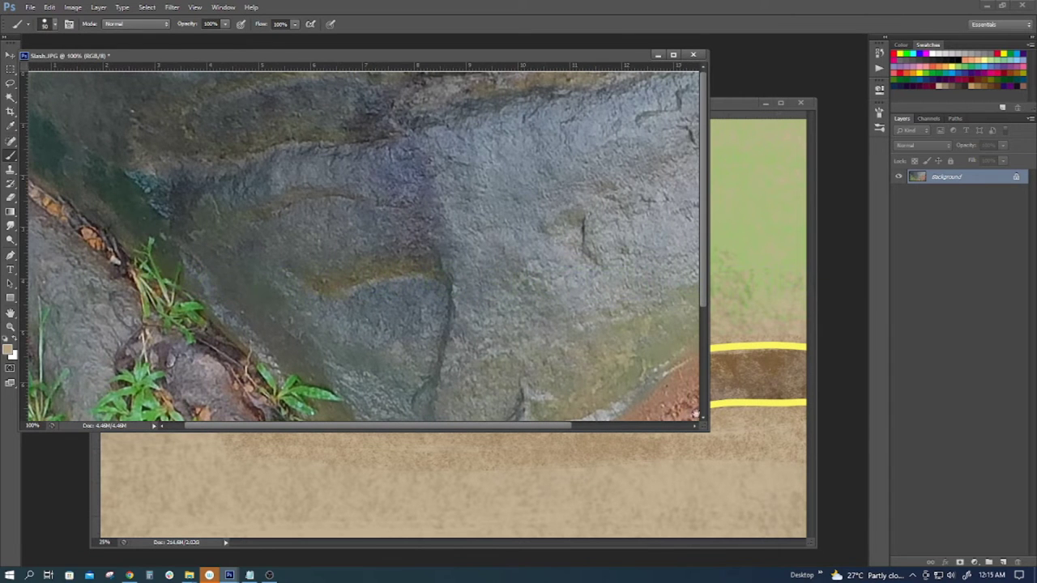
Zoom in on the rock's head and bring the rock photo document to the front.
click(715, 454)
drag(243, 381, 411, 324)
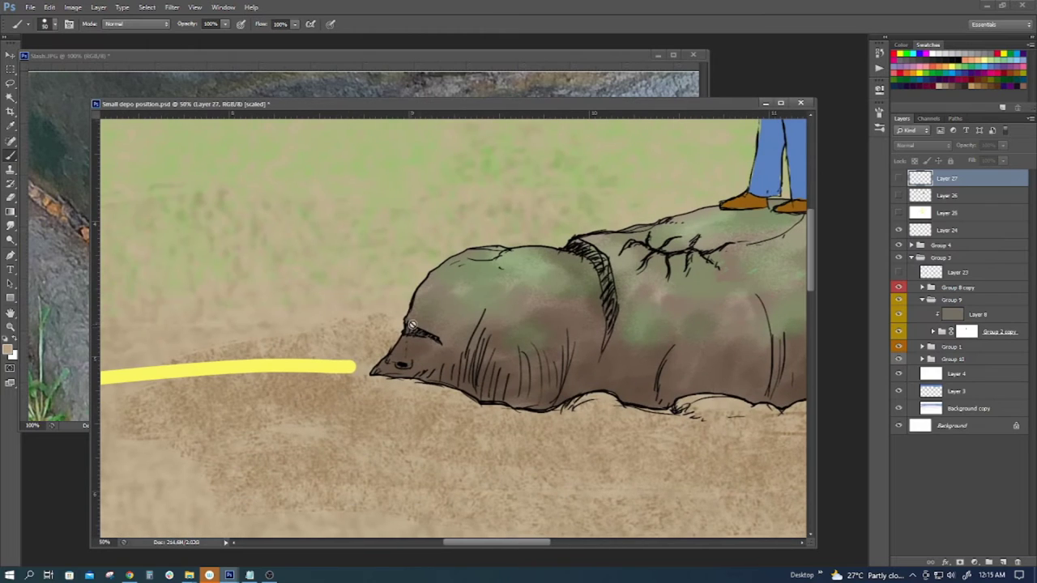
click(423, 98)
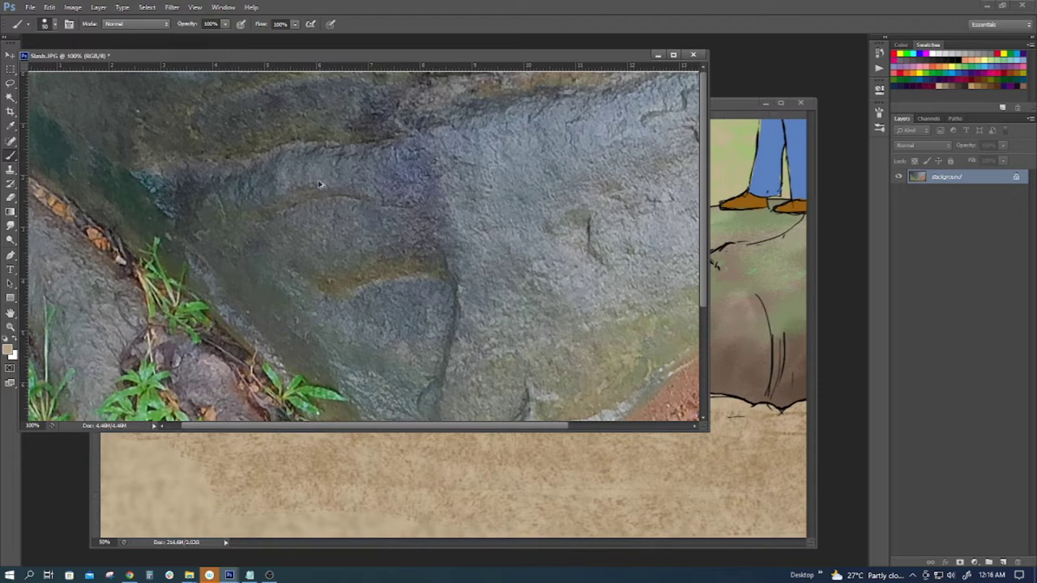
Add a layer to the rock photo, brush tan test strokes along its top, then undo them.
key(ctrl+shift+alt+n)
mouse_move(144, 123)
mouse_down()
mouse_move(162, 192)
mouse_move(320, 145)
mouse_move(494, 111)
mouse_up()
scroll(494, 111, right, 4)
drag(320, 139, 563, 73)
scroll(632, 192, left, 3)
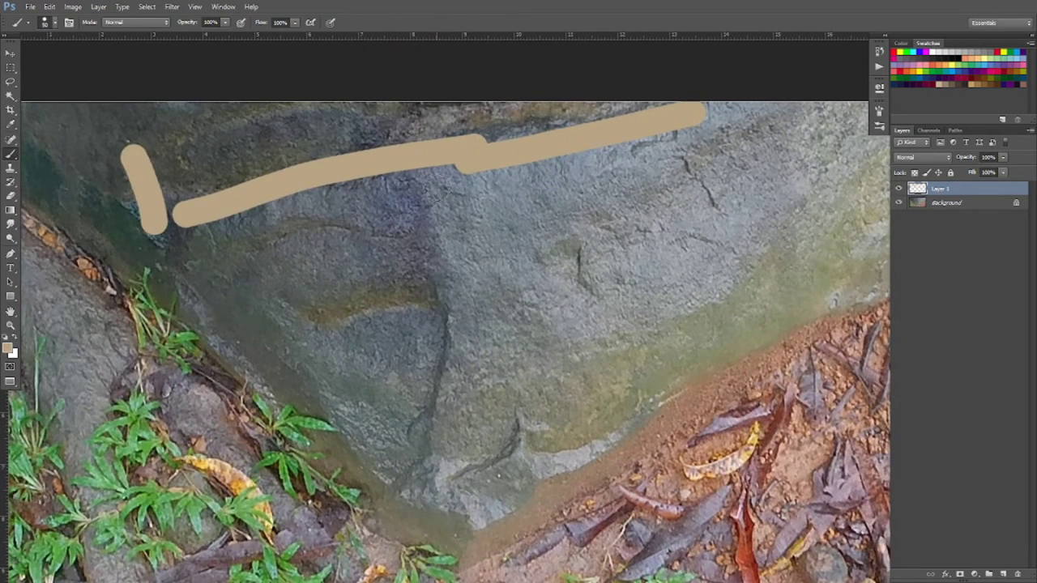
key(ctrl+alt+z)
key(ctrl+alt+z)
key(ctrl+alt+z)
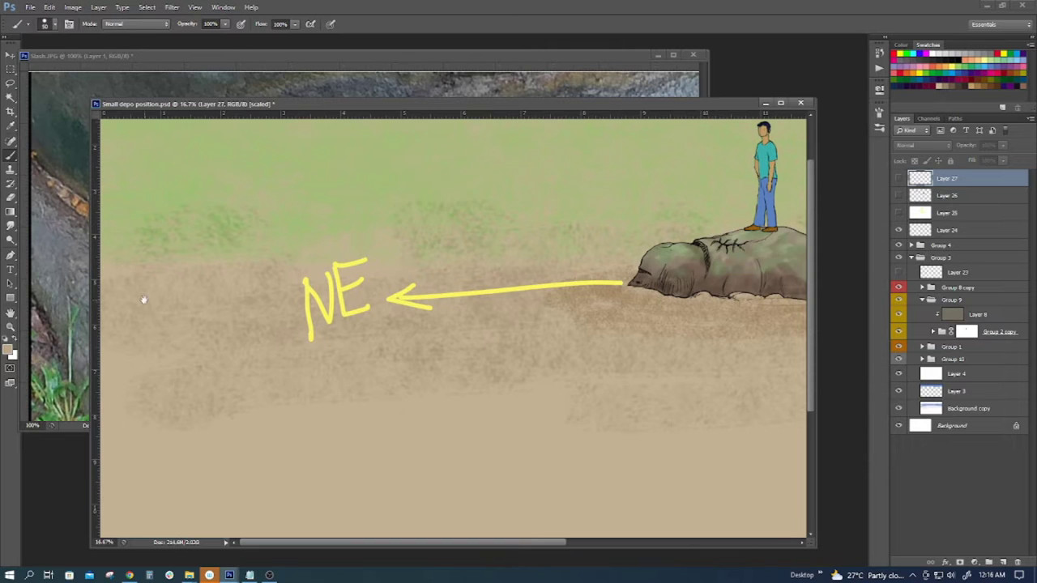
Hide the Layer 24 yellow NE arrow and show the painting full-screen.
scroll(511, 324, right, 3)
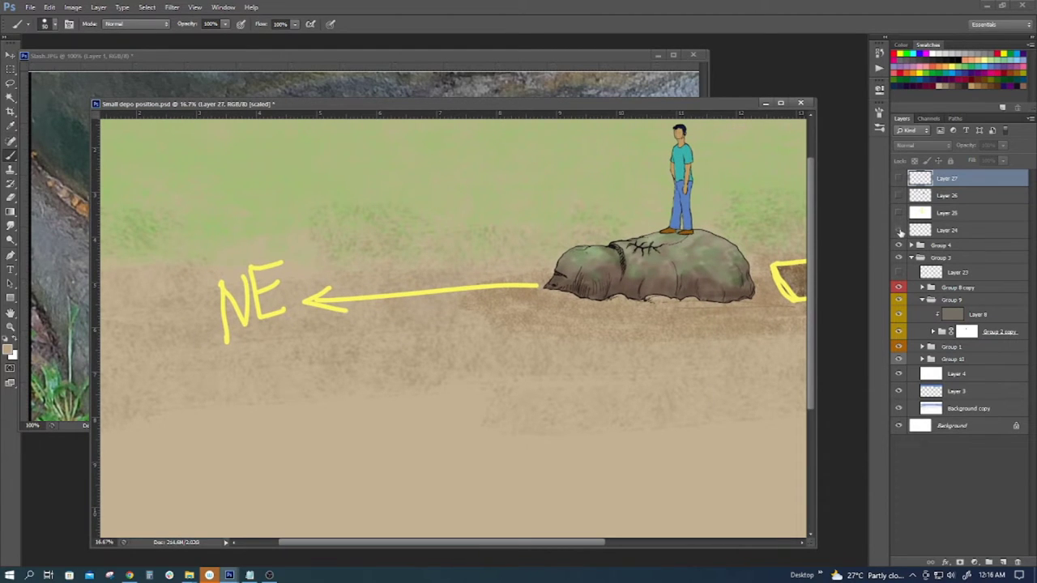
click(898, 230)
scroll(692, 290, right, 5)
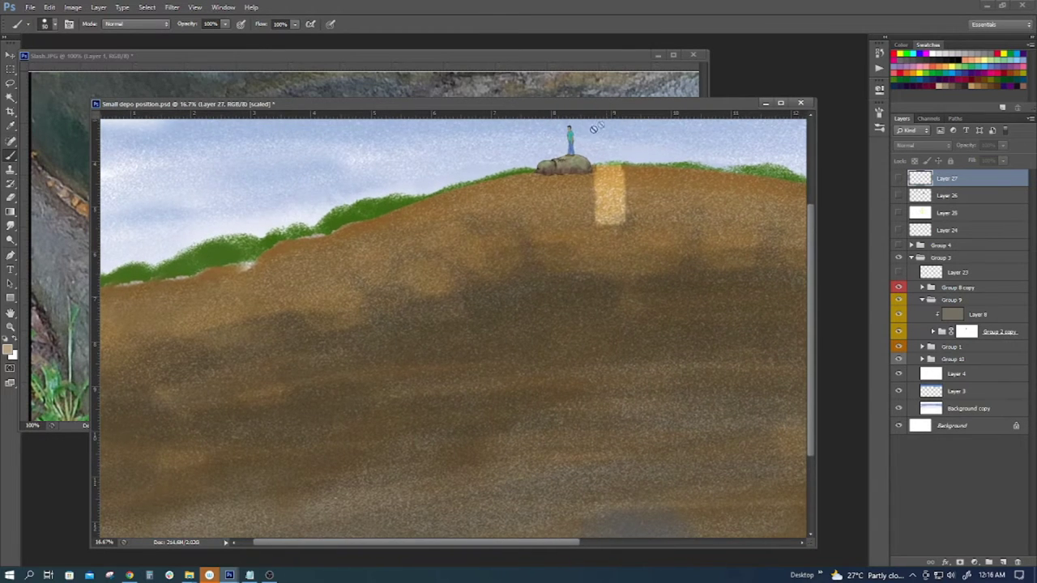
key(f)
Re-centre and zoom around the full hill cross-section.
scroll(487, 230, down, 3)
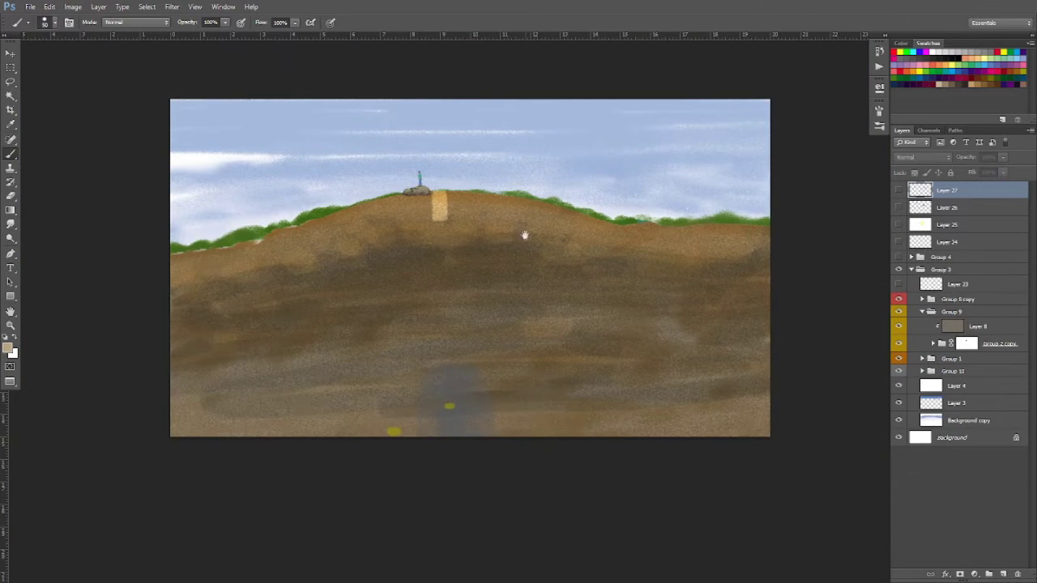
scroll(449, 292, up, 2)
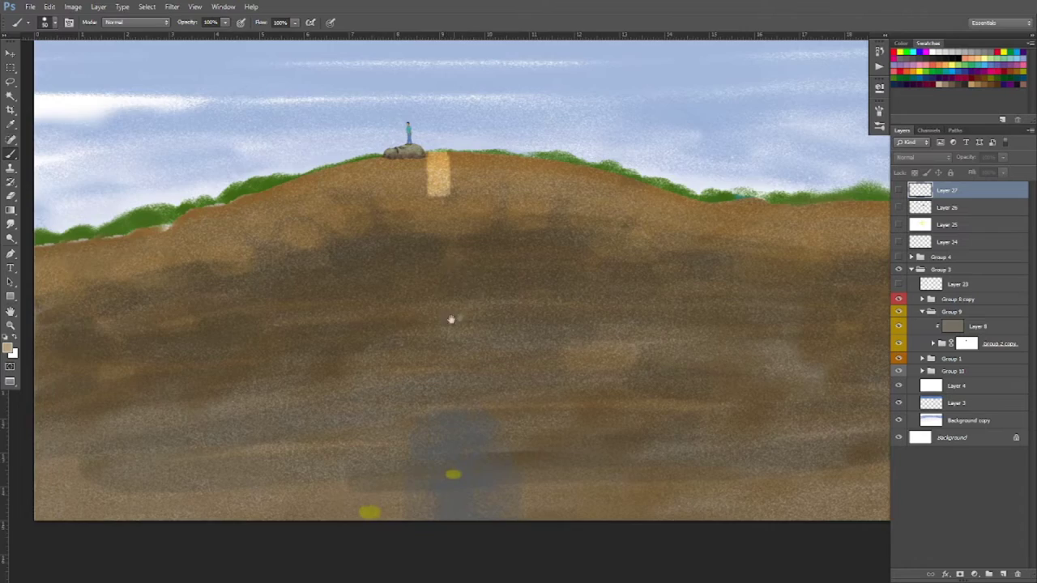
mouse_move(452, 317)
mouse_down()
mouse_move(539, 192)
mouse_move(541, 279)
mouse_move(509, 190)
mouse_move(497, 201)
mouse_move(489, 273)
mouse_move(464, 227)
mouse_up()
scroll(458, 197, up, 1)
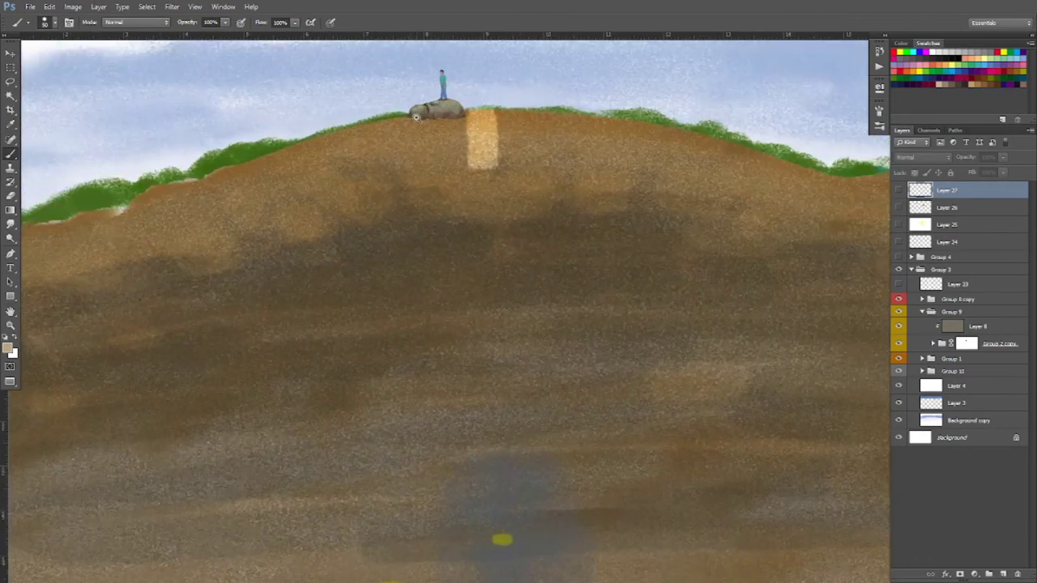
scroll(415, 117, up, 6)
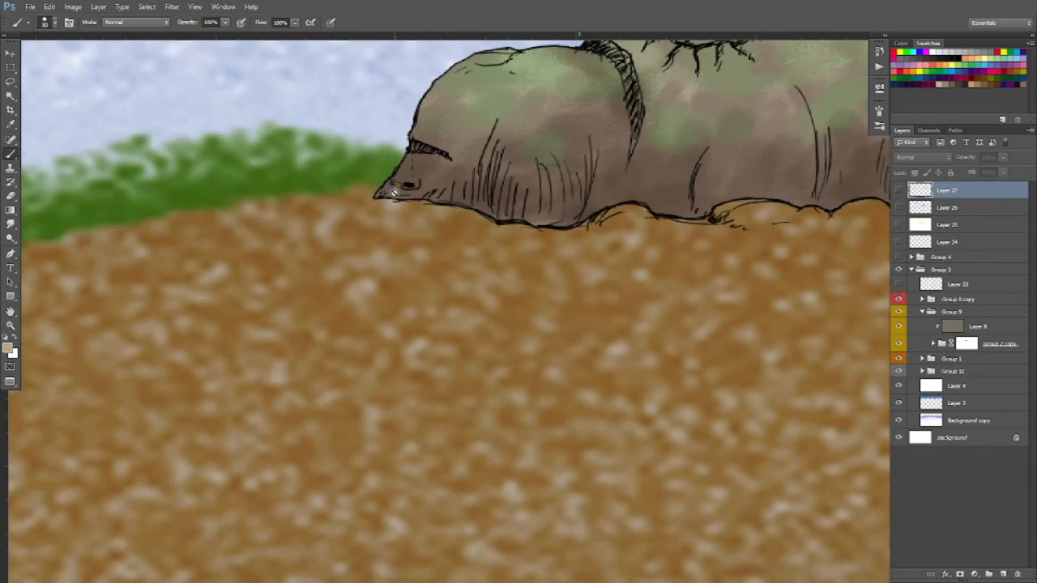
scroll(400, 177, down, 5)
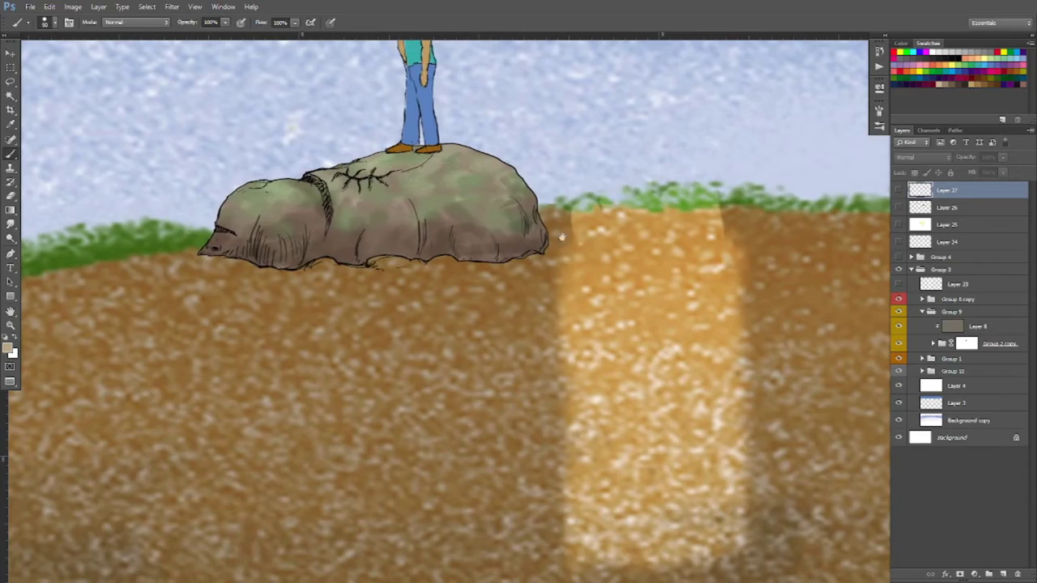
scroll(527, 321, down, 5)
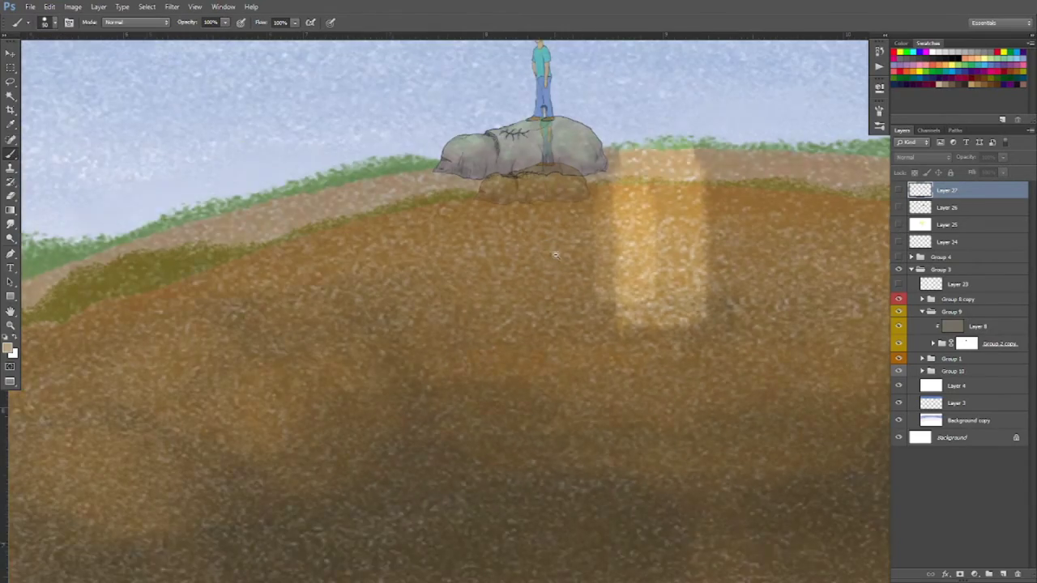
scroll(509, 252, up, 6)
scroll(509, 252, down, 4)
scroll(537, 340, up, 4)
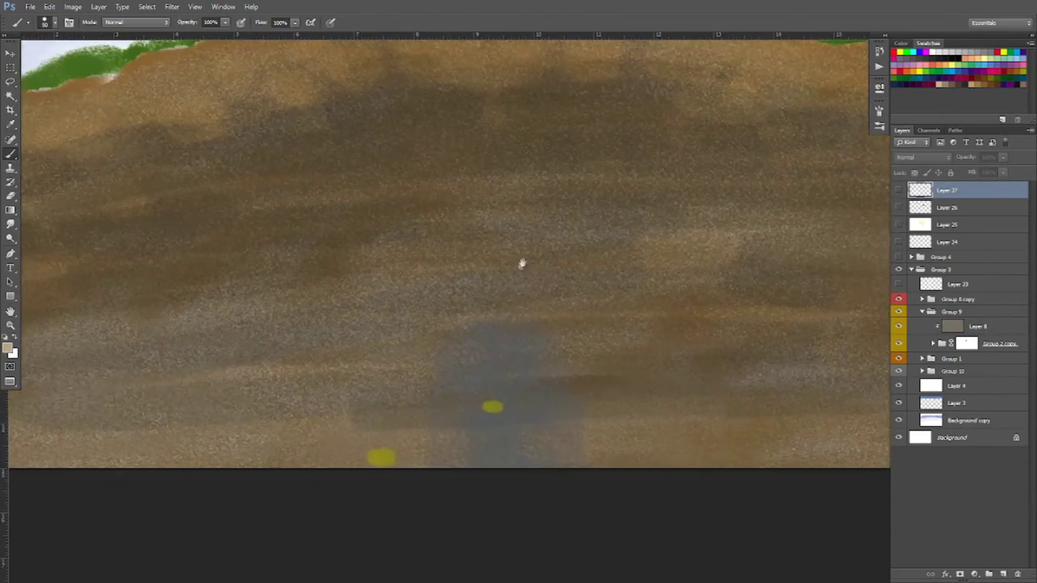
scroll(575, 216, down, 4)
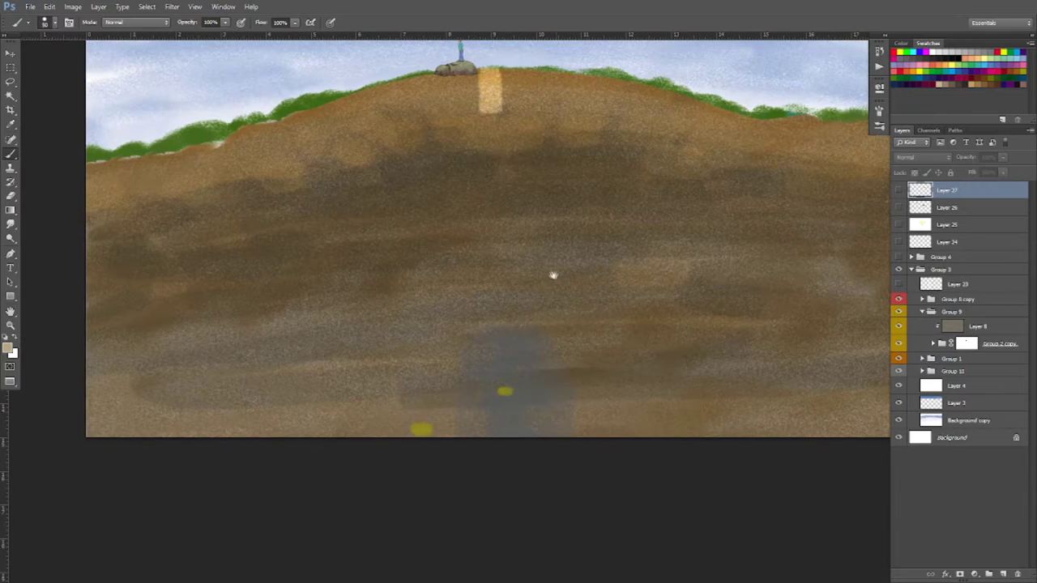
Show Layer 23's white vertical post, then make Layers 24–27 visible to reveal the notes sheet.
click(900, 287)
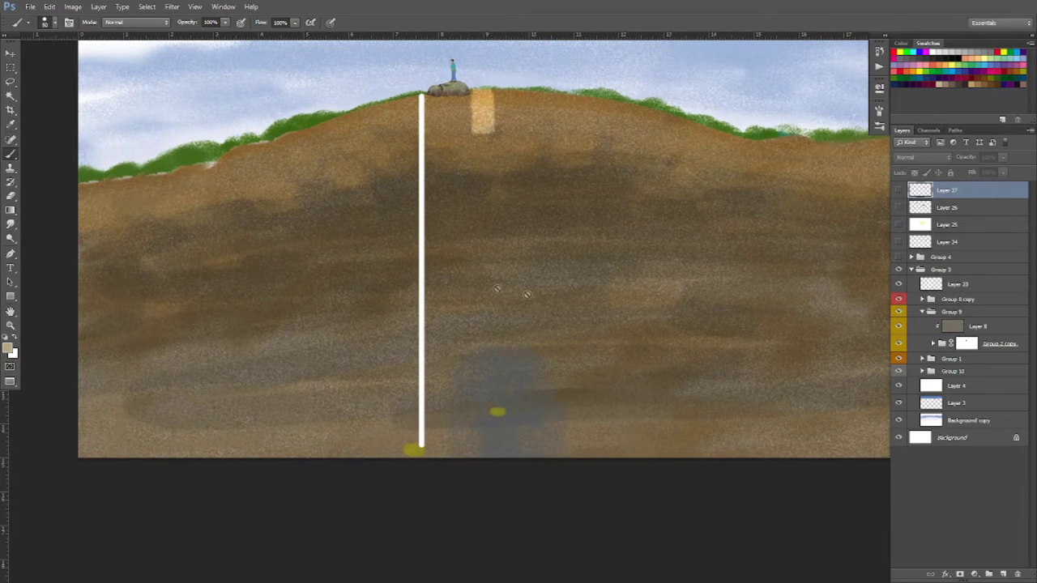
scroll(423, 94, up, 6)
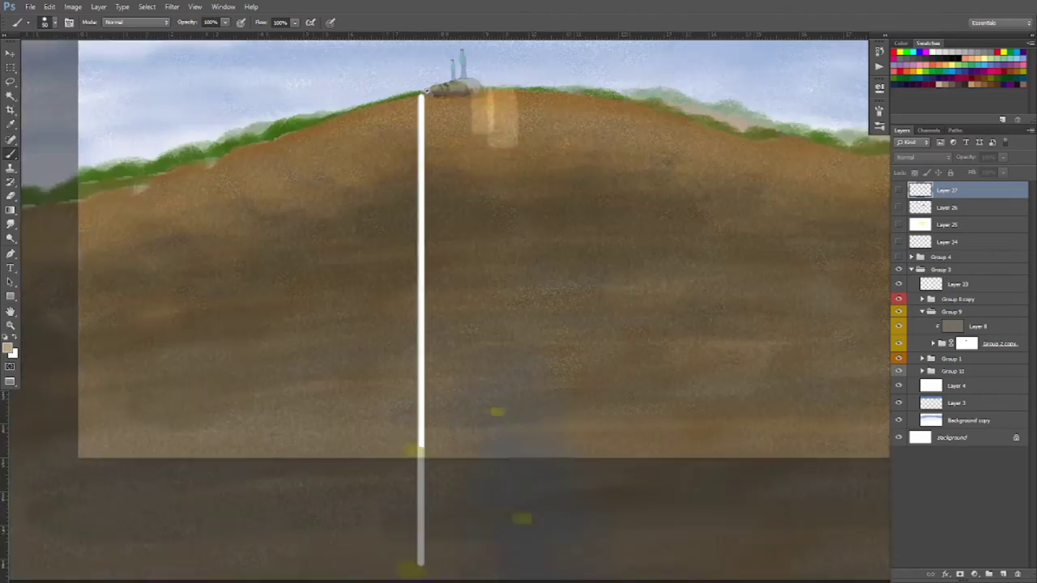
scroll(429, 219, up, 2)
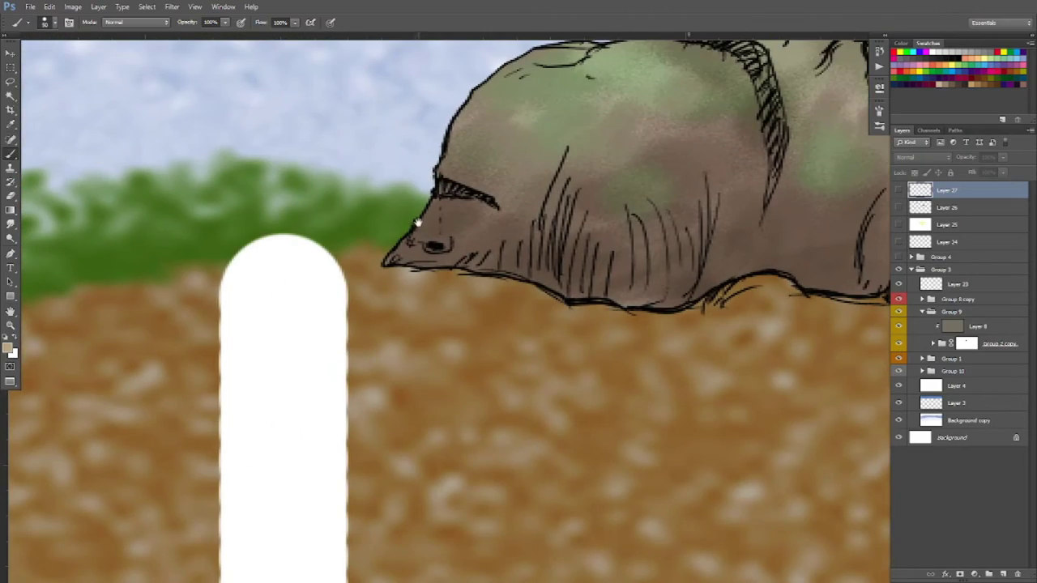
scroll(435, 268, down, 1)
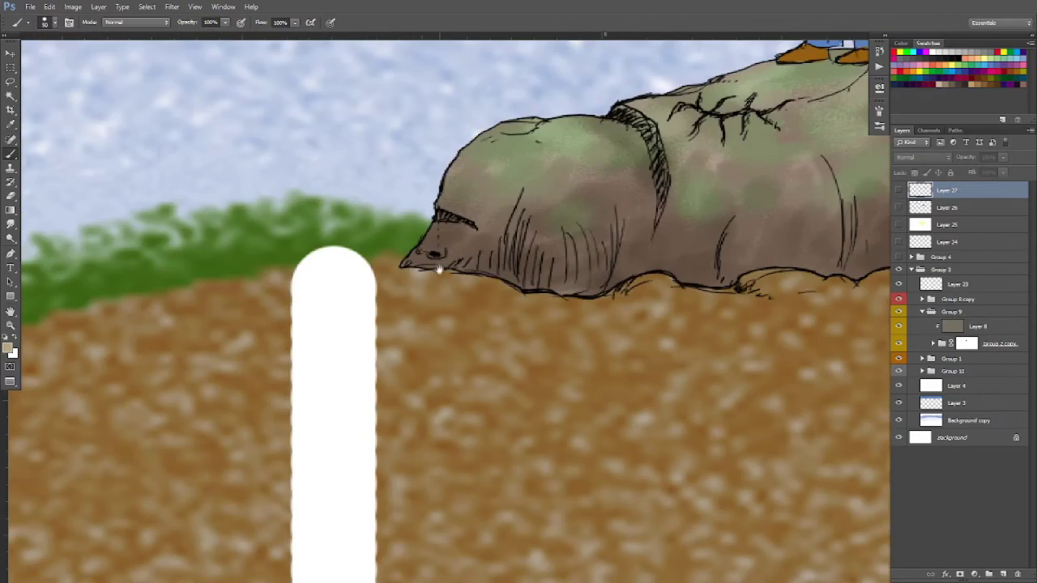
scroll(468, 428, down, 3)
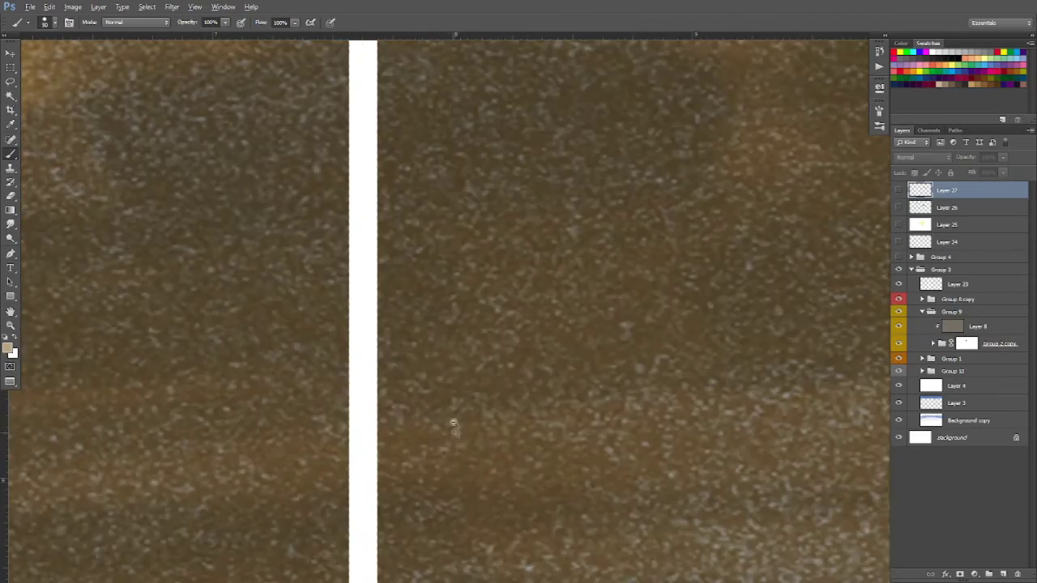
scroll(417, 173, down, 5)
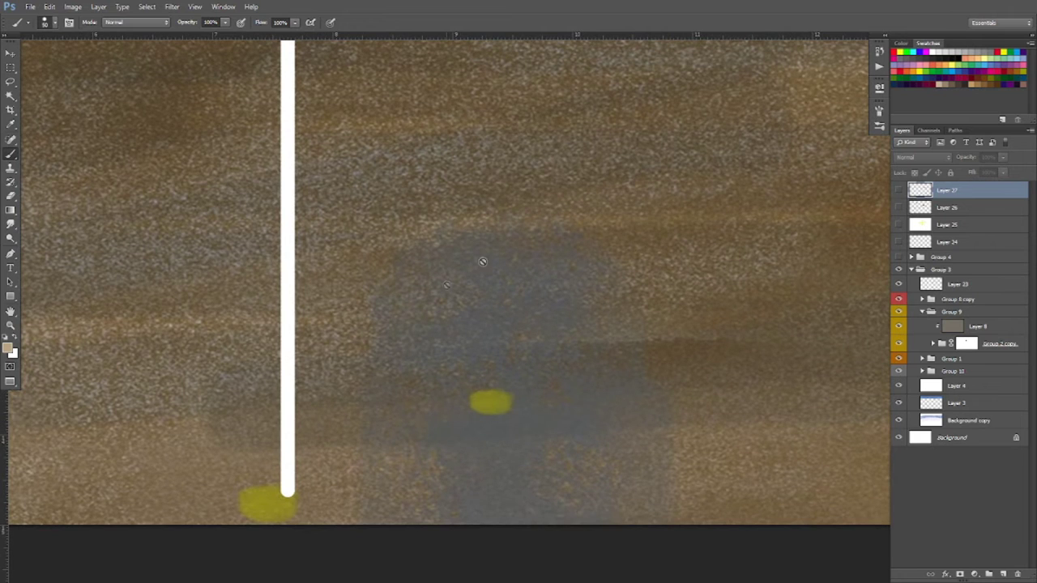
drag(901, 197, 897, 241)
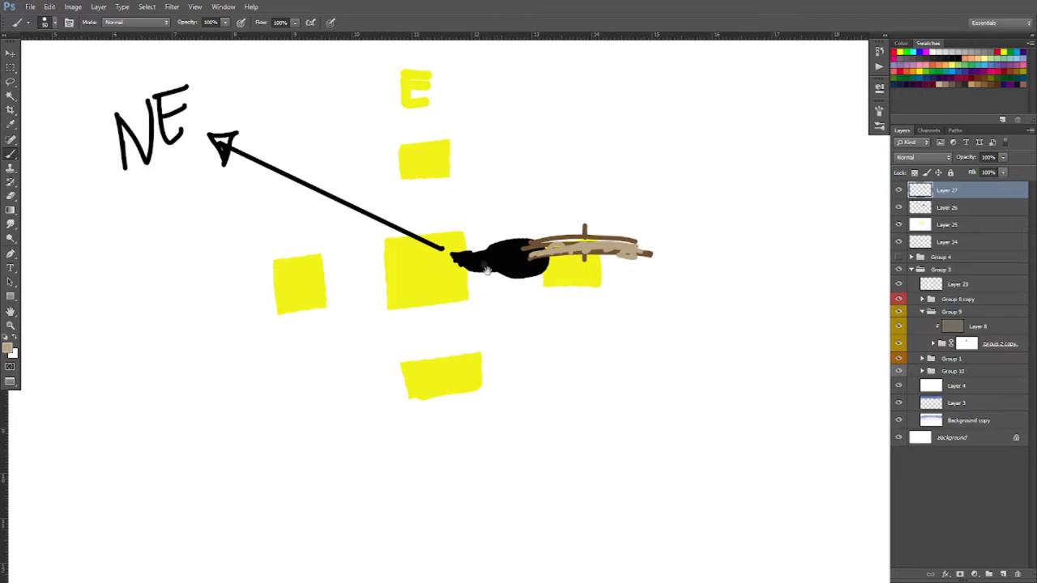
scroll(496, 305, up, 1)
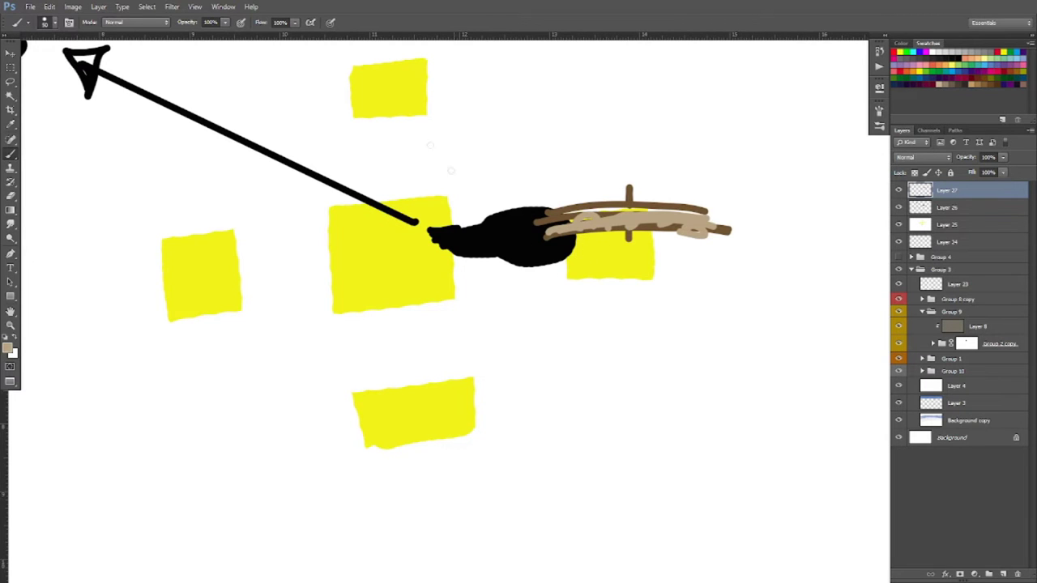
mouse_move(412, 160)
mouse_down()
mouse_move(456, 185)
mouse_move(448, 176)
mouse_up()
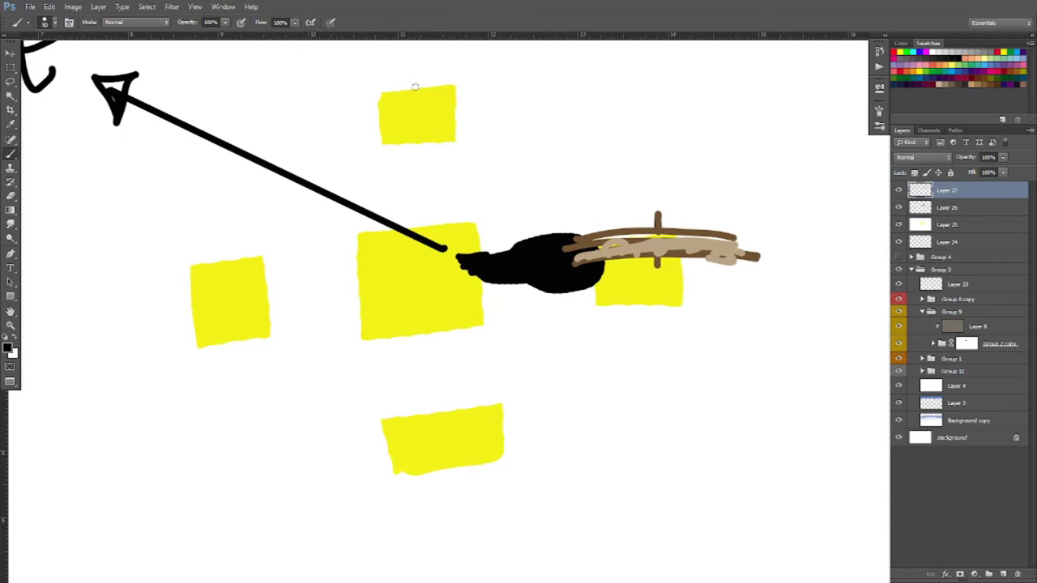
drag(415, 85, 418, 120)
key(ctrl+z)
drag(423, 172, 407, 166)
mouse_move(386, 237)
mouse_down()
mouse_move(387, 272)
mouse_move(376, 253)
mouse_up()
drag(378, 271, 405, 270)
drag(625, 262, 658, 288)
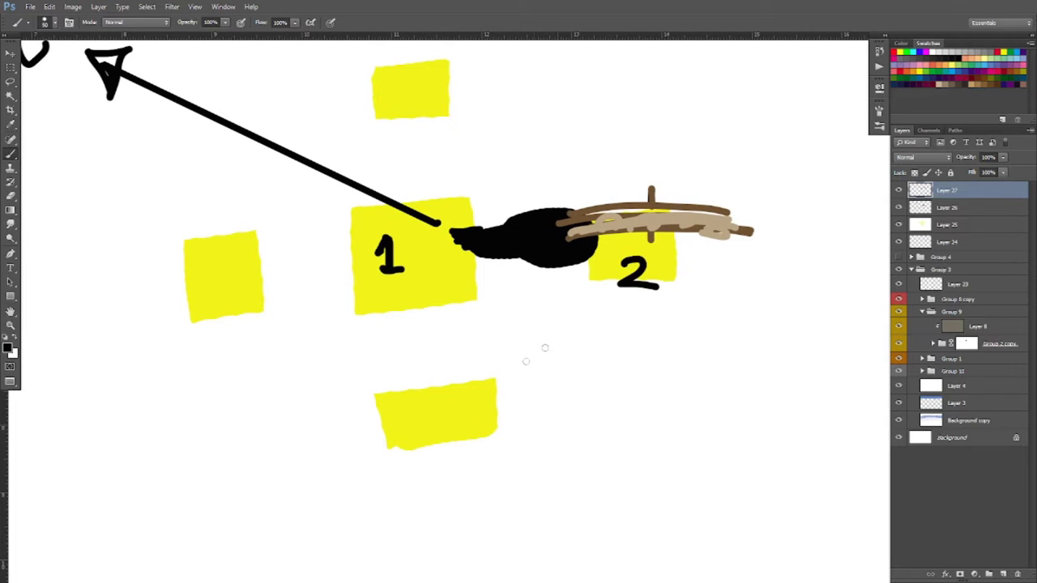
drag(442, 400, 411, 437)
drag(225, 265, 238, 308)
mouse_move(405, 76)
mouse_down()
mouse_move(394, 107)
mouse_move(439, 73)
mouse_up()
drag(437, 177, 505, 173)
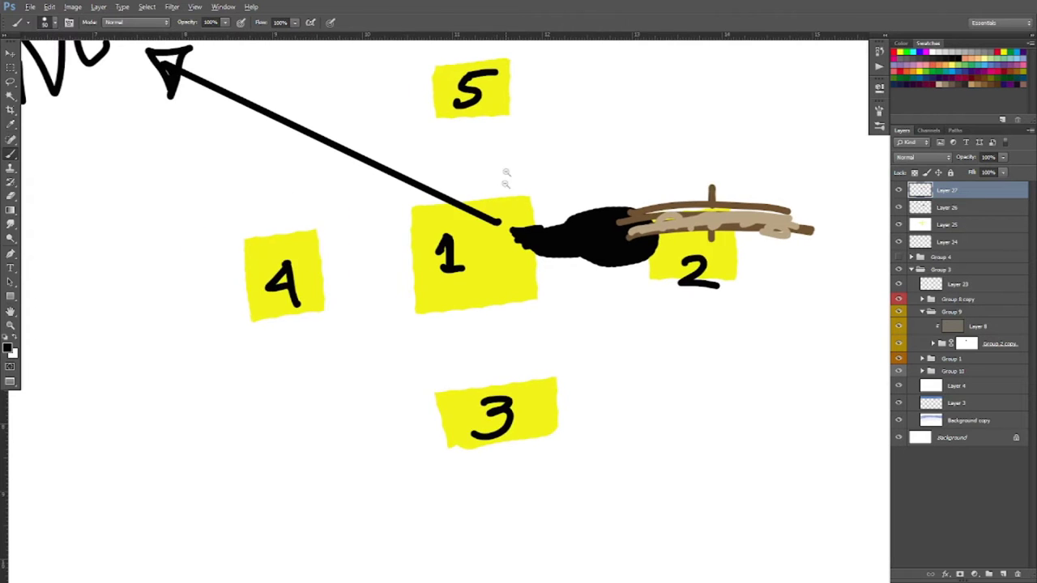
scroll(505, 183, down, 1)
mouse_move(444, 104)
mouse_down()
mouse_move(328, 193)
mouse_move(352, 191)
mouse_move(324, 159)
mouse_up()
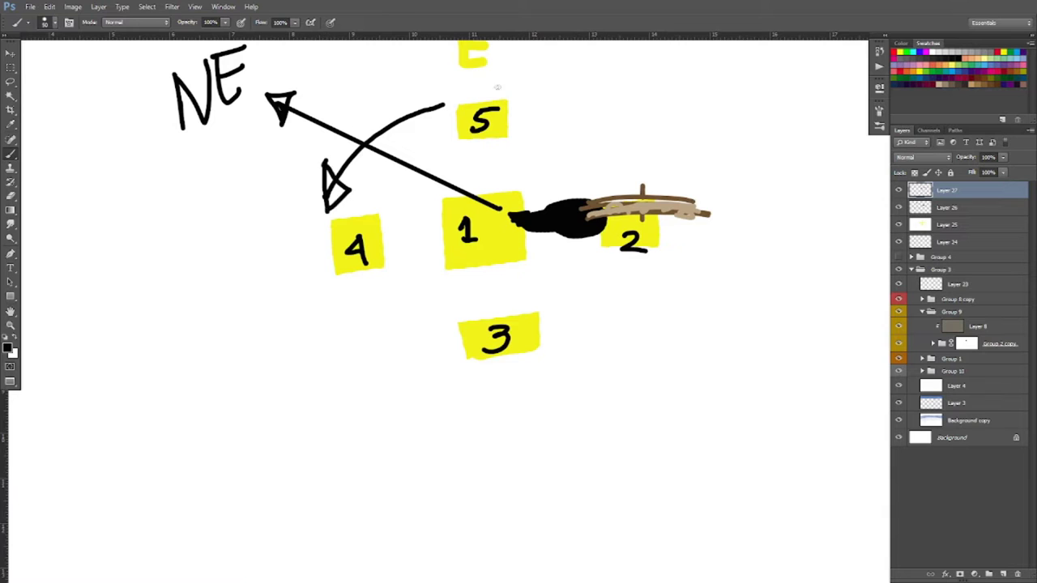
mouse_move(497, 87)
mouse_down()
mouse_move(543, 122)
mouse_move(474, 85)
mouse_up()
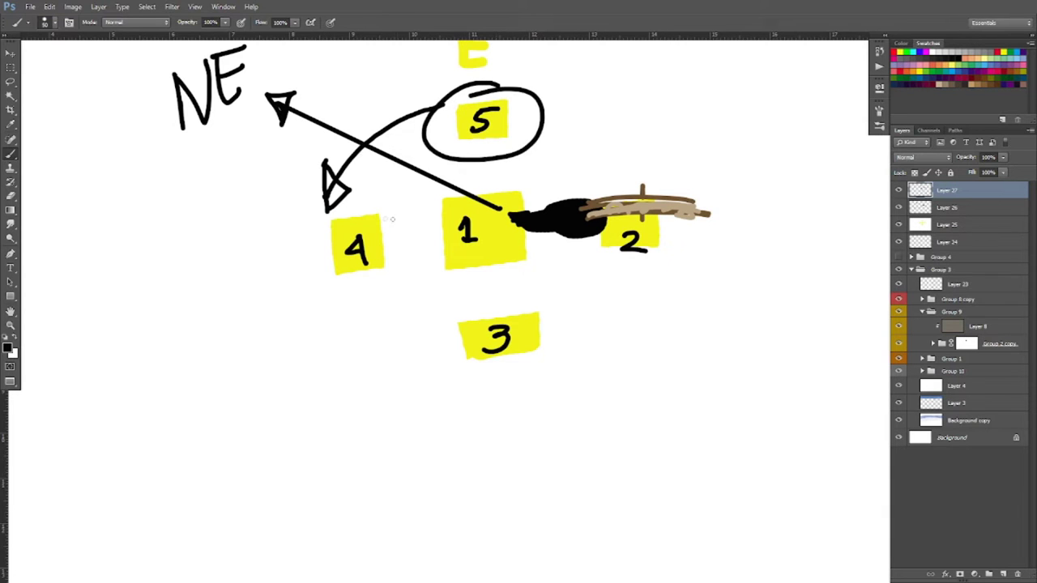
mouse_move(385, 212)
mouse_down()
mouse_move(300, 273)
mouse_move(387, 211)
mouse_up()
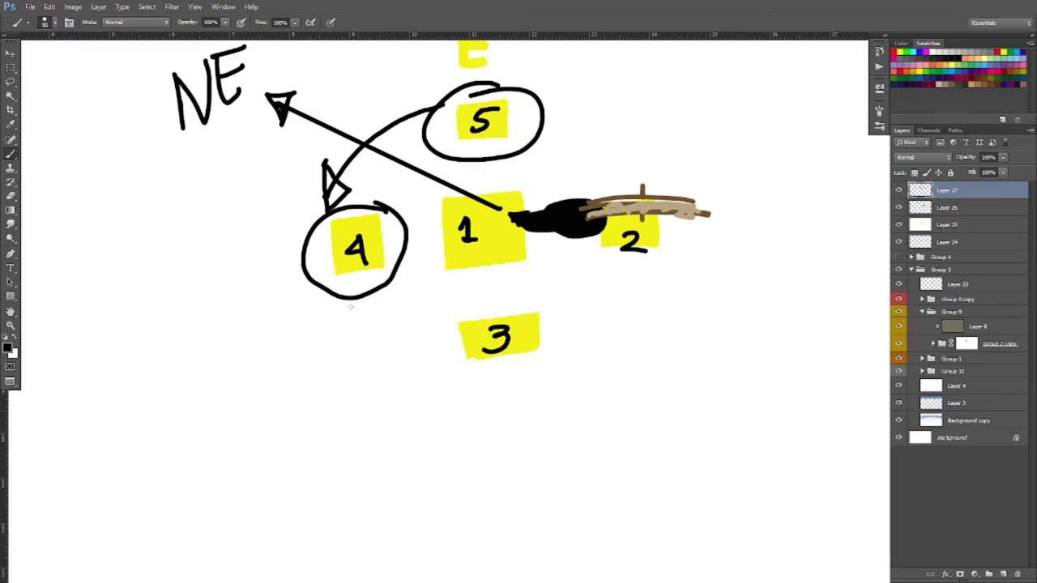
mouse_move(335, 300)
mouse_down()
mouse_move(375, 341)
mouse_move(434, 340)
mouse_move(455, 373)
mouse_move(434, 342)
mouse_up()
mouse_move(589, 311)
mouse_down()
mouse_move(455, 319)
mouse_move(567, 371)
mouse_move(583, 306)
mouse_up()
mouse_move(568, 351)
mouse_down()
mouse_move(497, 366)
mouse_move(577, 280)
mouse_move(555, 313)
mouse_move(577, 270)
mouse_up()
mouse_move(643, 217)
mouse_down()
mouse_move(614, 194)
mouse_move(542, 314)
mouse_move(644, 217)
mouse_up()
drag(489, 243, 506, 258)
mouse_move(444, 212)
mouse_down()
mouse_move(368, 230)
mouse_move(471, 209)
mouse_move(434, 208)
mouse_up()
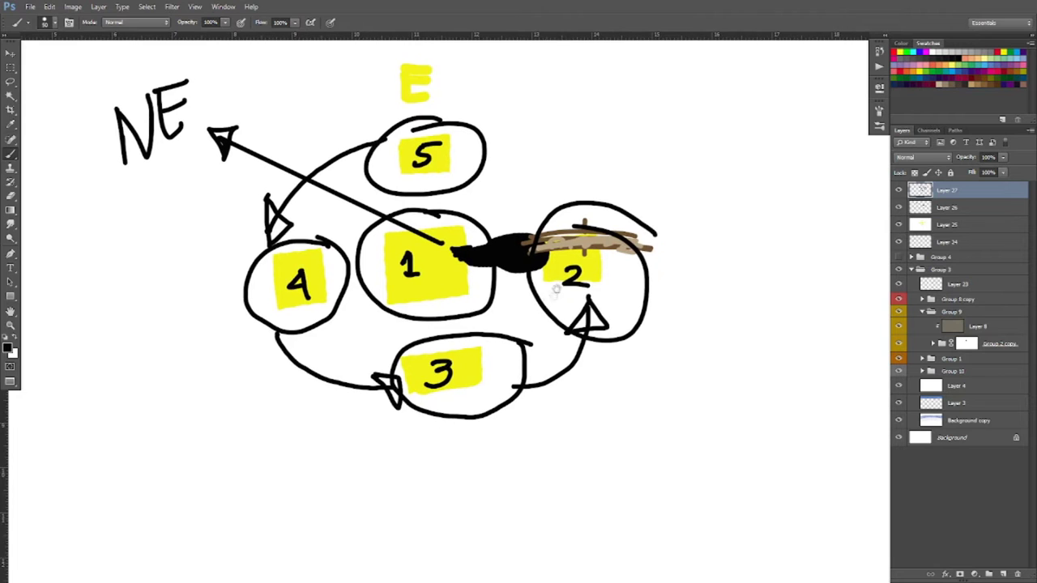
scroll(563, 259, up, 1)
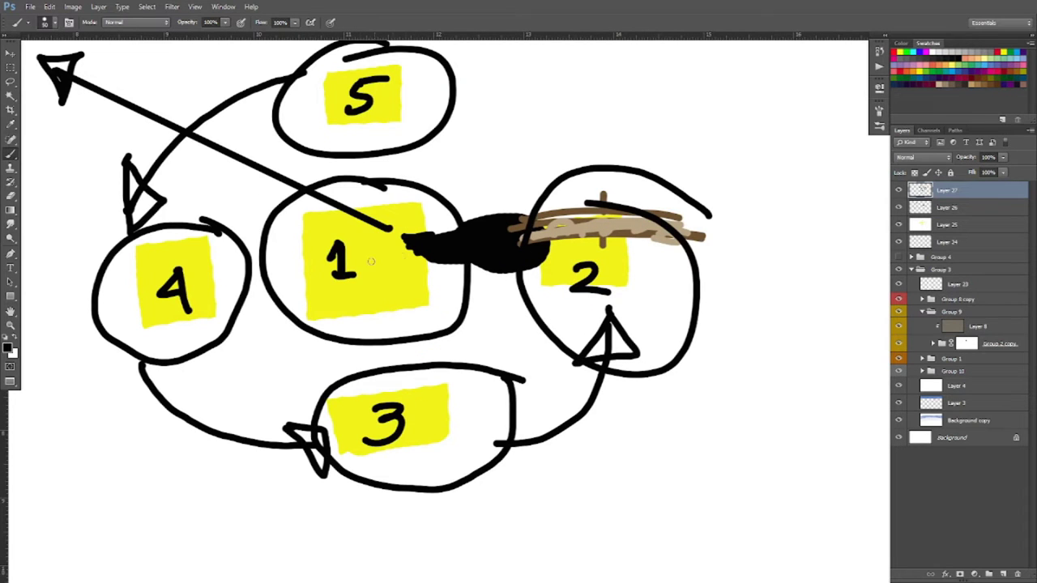
drag(391, 257, 452, 306)
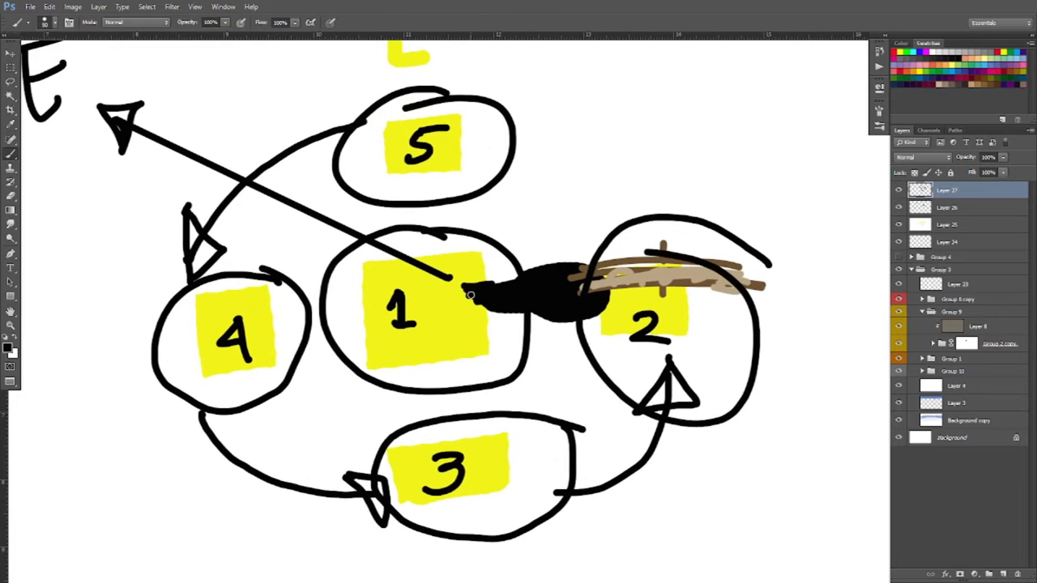
scroll(247, 208, down, 2)
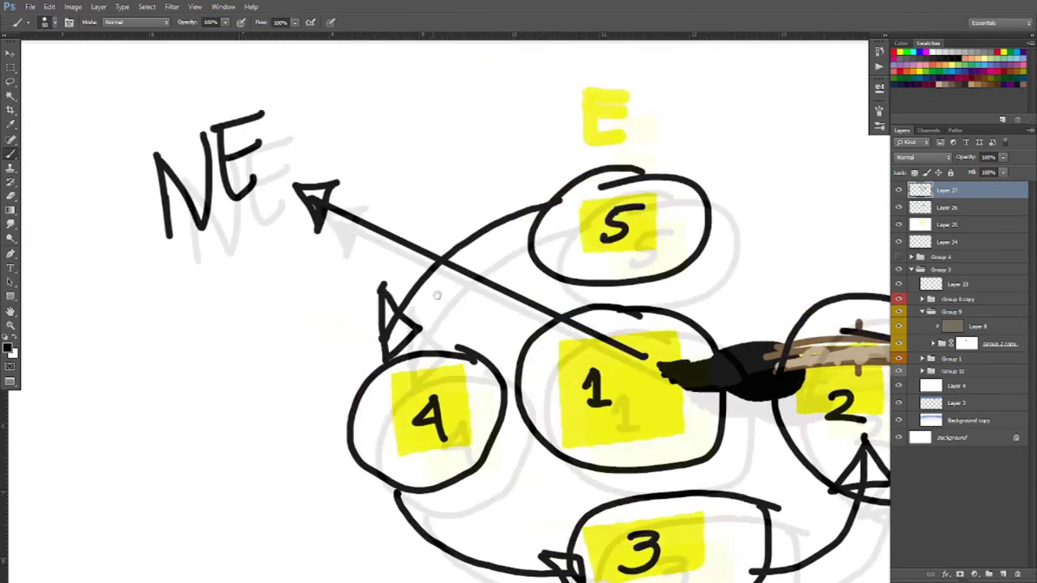
scroll(509, 308, down, 2)
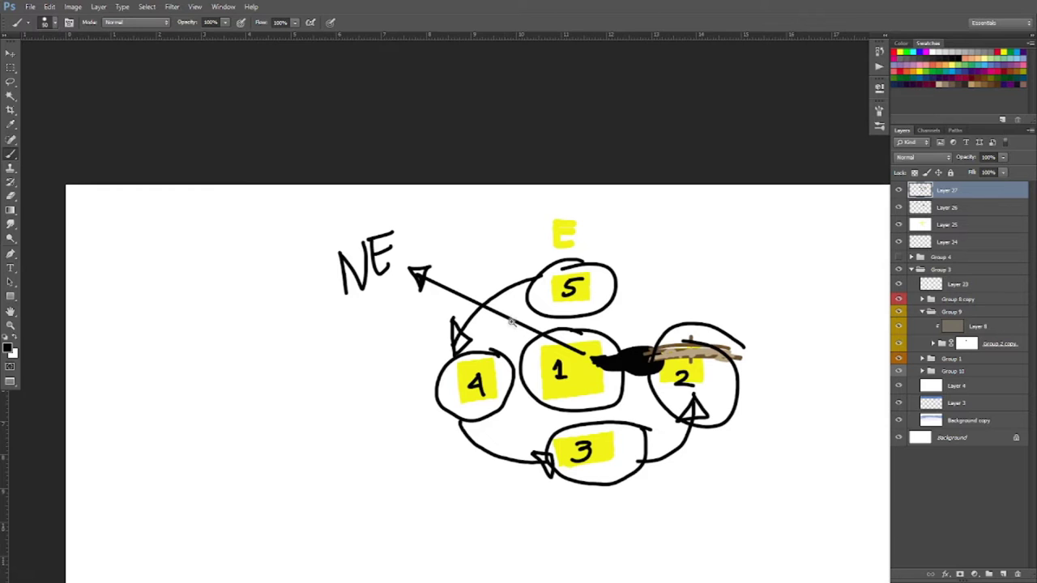
scroll(512, 322, up, 1)
mouse_move(630, 364)
mouse_down()
mouse_move(534, 341)
mouse_move(484, 310)
mouse_up()
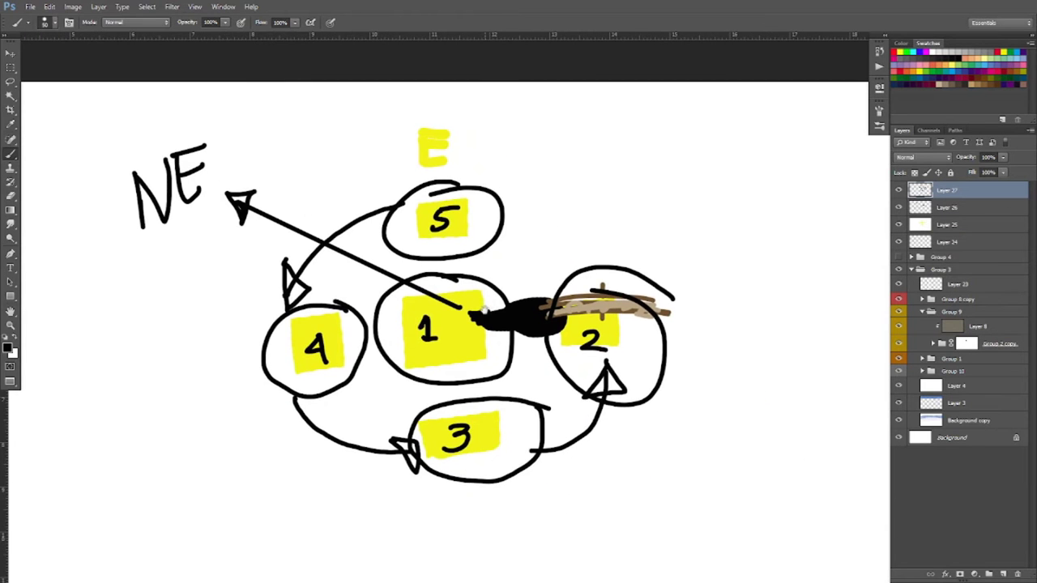
scroll(480, 314, down, 1)
drag(391, 277, 409, 292)
key(alt+bracketleft)
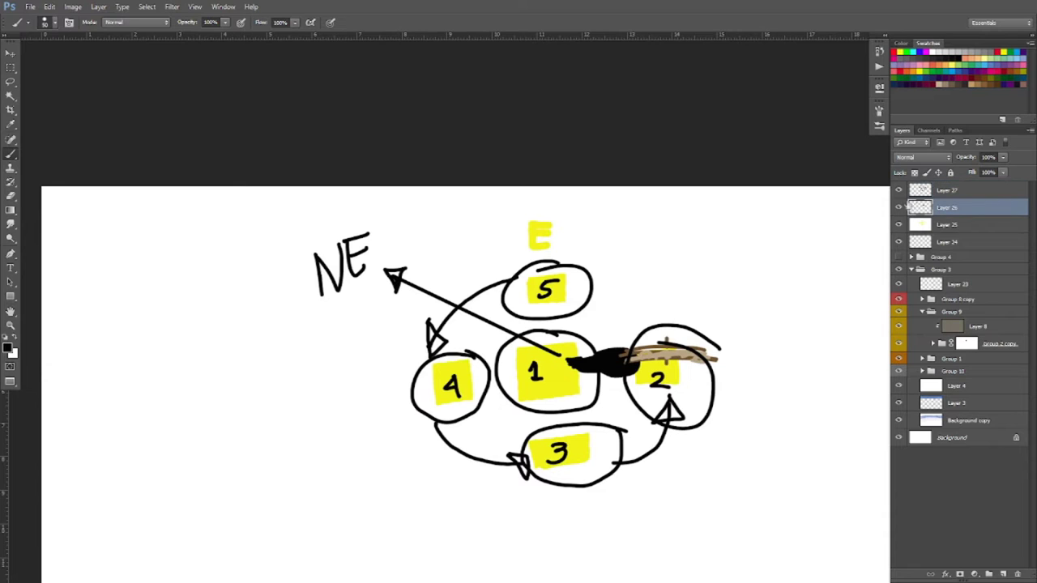
Hide Layers 24–27 so the rock landscape painting shows through.
click(898, 208)
click(898, 208)
scroll(506, 345, up, 3)
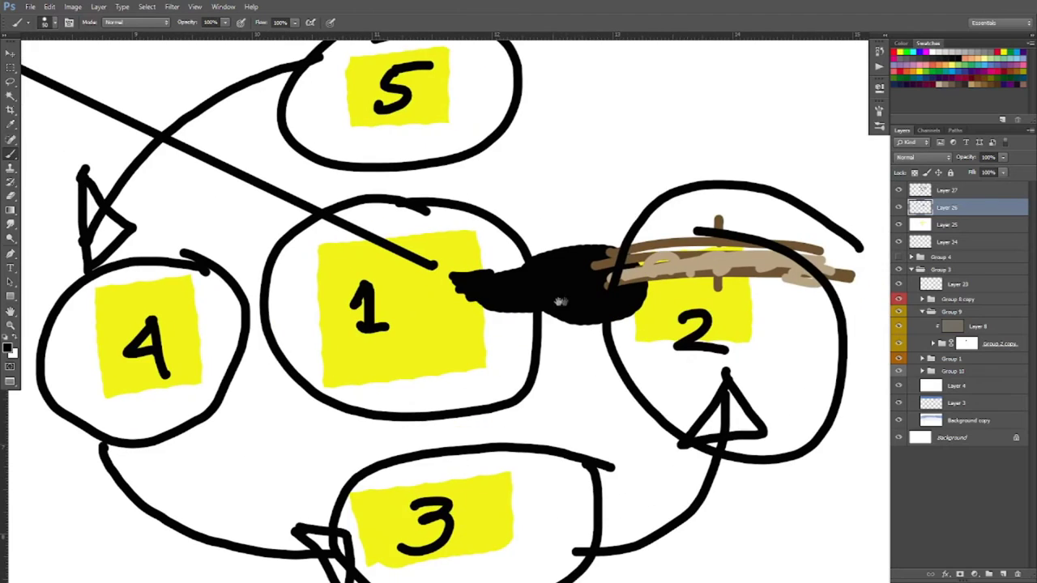
drag(899, 242, 898, 189)
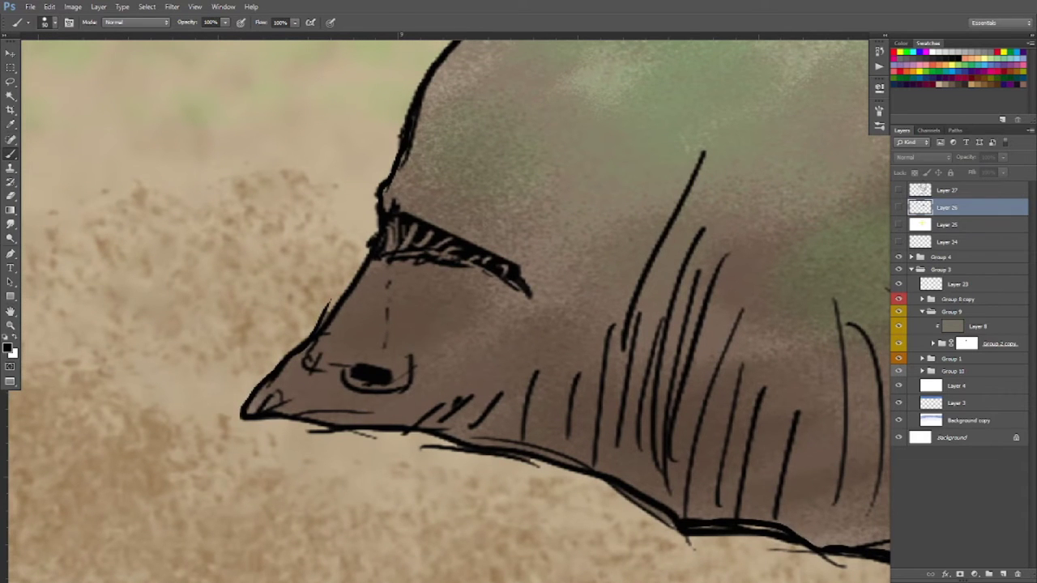
Add empty Layer 28 above Layer 27, test and undo two brush strokes, then hide it.
key(alt+bracketright)
key(ctrl+shift+alt+n)
drag(273, 203, 504, 257)
key(ctrl+z)
drag(364, 144, 541, 217)
key(ctrl+z)
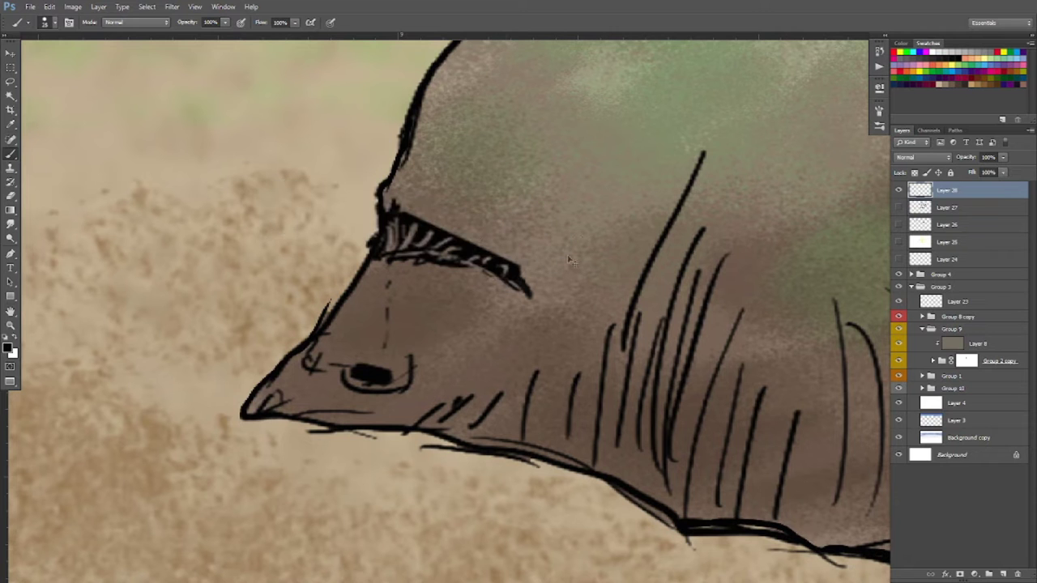
click(899, 190)
drag(616, 280, 583, 272)
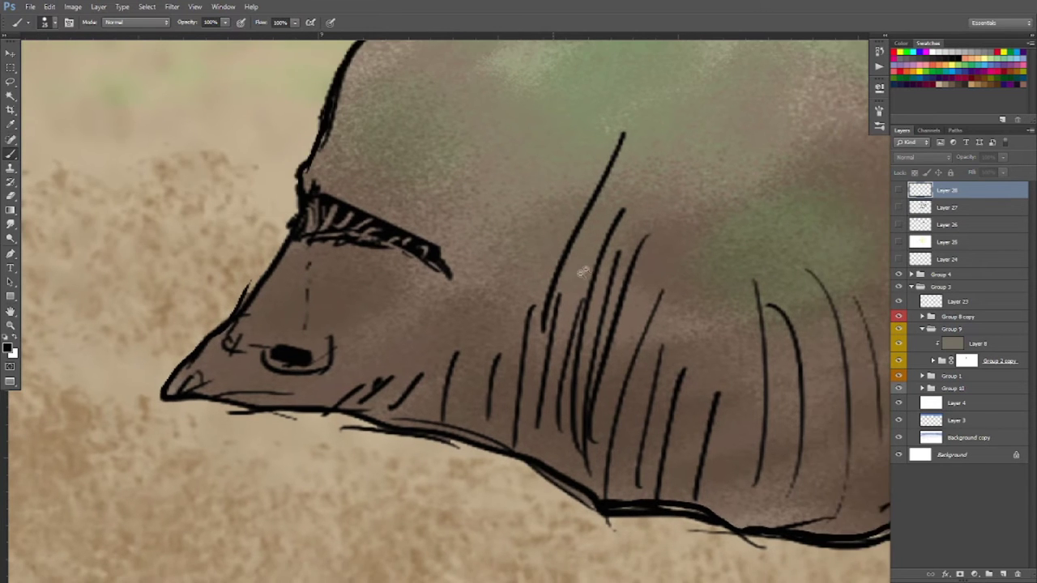
Write '20' in black brush above the yellow NE arrow.
scroll(625, 268, down, 5)
scroll(567, 304, down, 3)
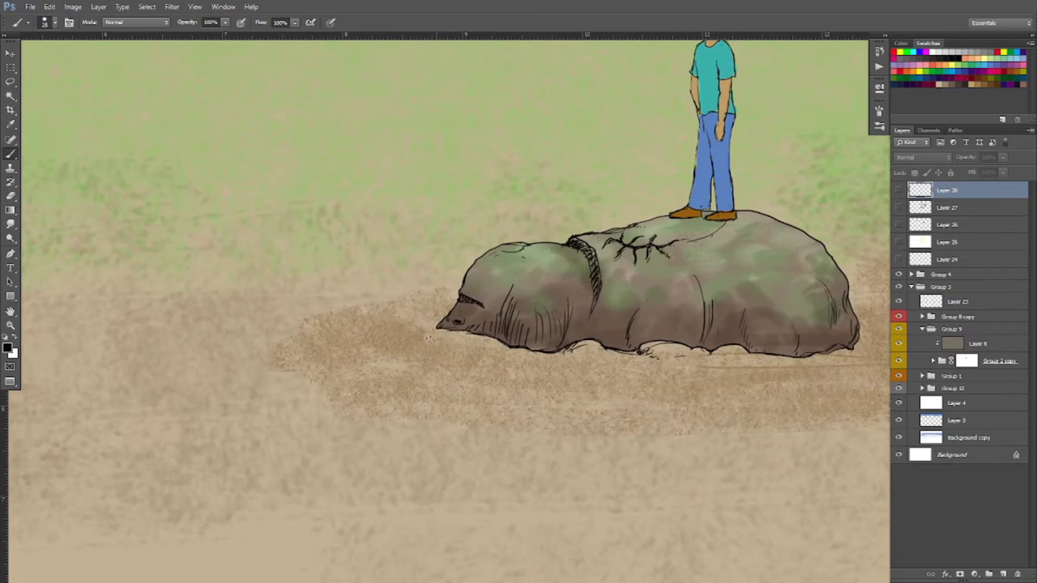
scroll(563, 293, up, 6)
scroll(658, 283, down, 3)
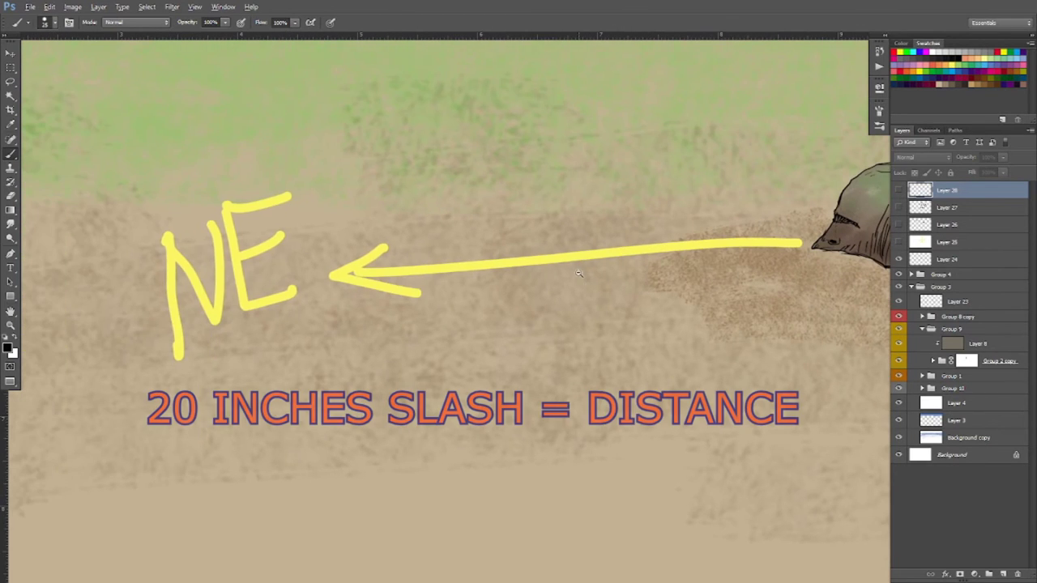
mouse_move(840, 212)
mouse_down()
mouse_move(695, 228)
mouse_move(593, 295)
mouse_move(573, 364)
mouse_up()
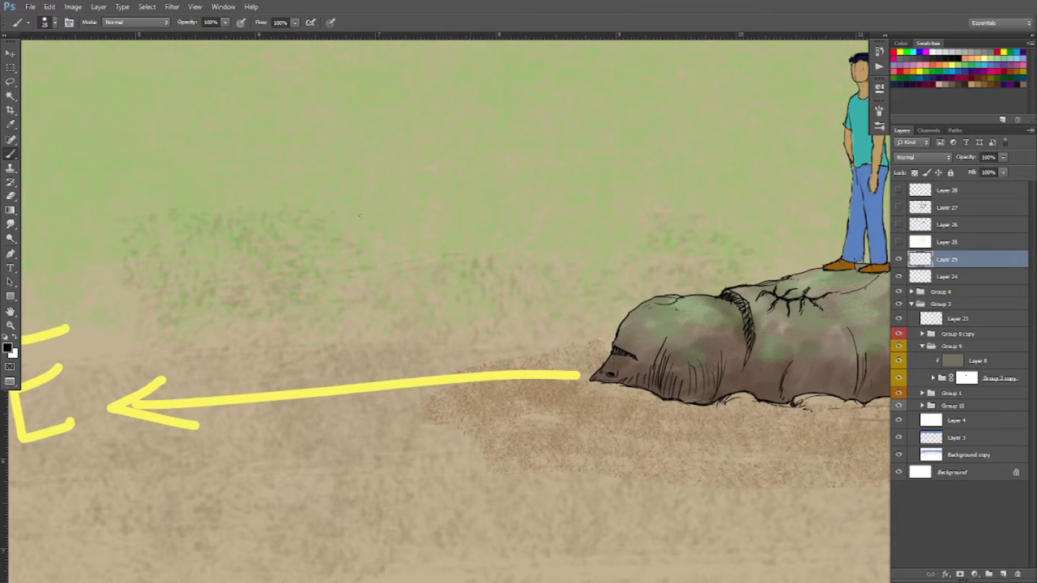
mouse_move(210, 120)
mouse_down()
mouse_move(351, 220)
mouse_move(240, 156)
mouse_up()
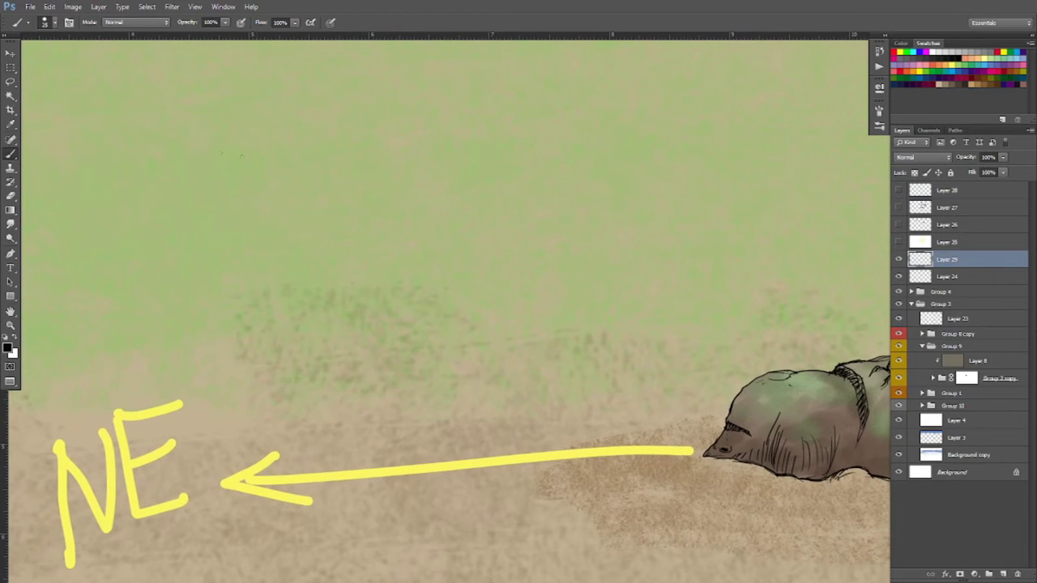
mouse_move(172, 114)
mouse_down()
mouse_move(151, 258)
mouse_move(245, 242)
mouse_up()
mouse_move(290, 125)
mouse_down()
mouse_move(331, 217)
mouse_move(291, 125)
mouse_up()
Continue the note with 'x2.54' after the 20.
mouse_move(404, 149)
mouse_down()
mouse_move(359, 162)
mouse_move(411, 230)
mouse_up()
drag(427, 127, 337, 238)
mouse_move(519, 178)
mouse_down()
mouse_move(405, 161)
mouse_move(422, 241)
mouse_up()
mouse_move(495, 126)
mouse_down()
mouse_move(495, 167)
mouse_move(535, 235)
mouse_move(476, 243)
mouse_up()
mouse_move(494, 126)
mouse_down()
mouse_move(580, 125)
mouse_move(649, 186)
mouse_up()
drag(629, 120, 625, 235)
drag(573, 314, 574, 252)
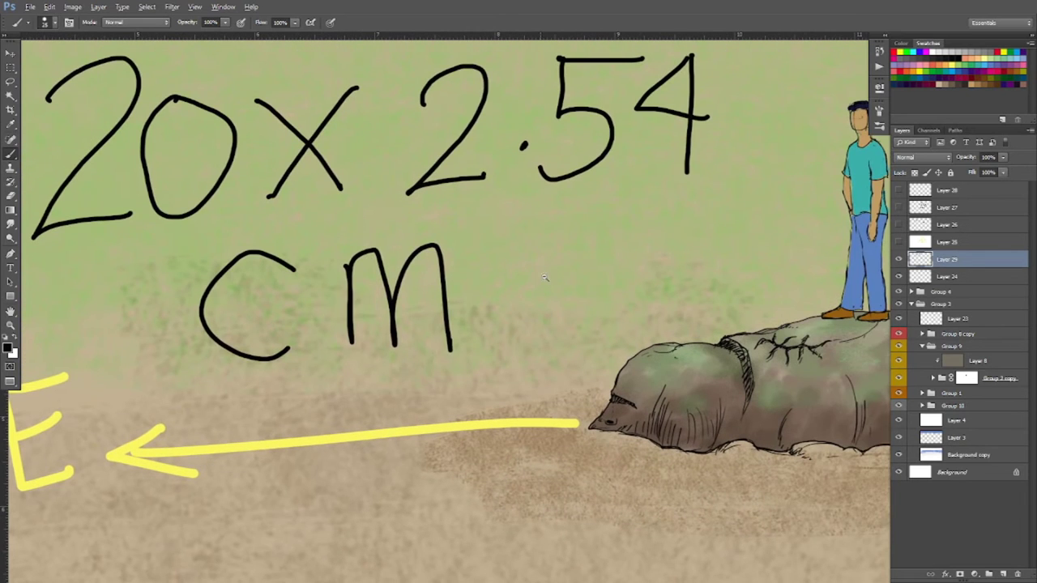
key(alt)
scroll(525, 240, up, 2)
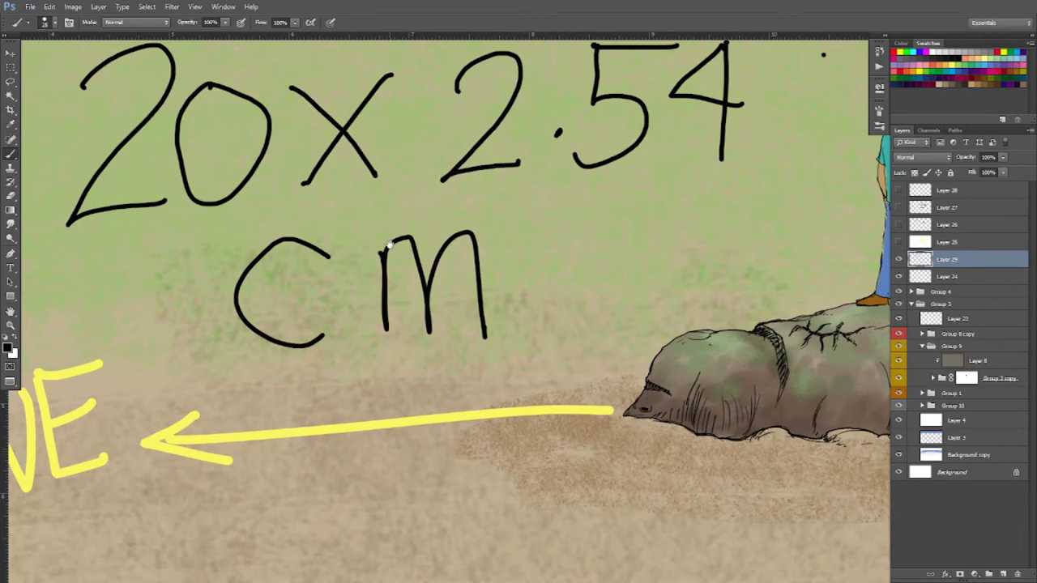
scroll(390, 244, up, 2)
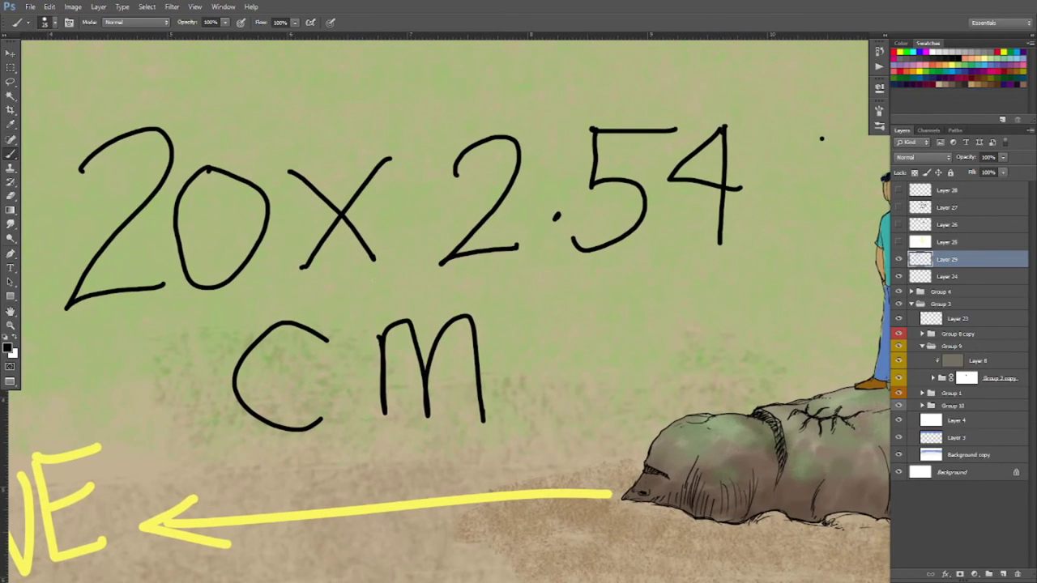
scroll(390, 245, down, 2)
scroll(518, 373, up, 1)
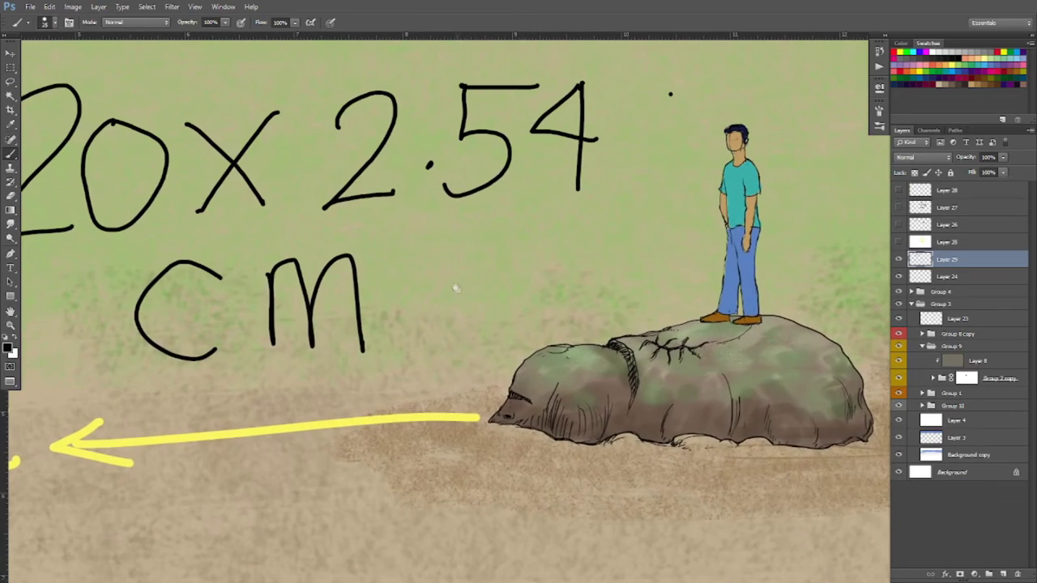
drag(456, 288, 584, 375)
drag(500, 283, 500, 337)
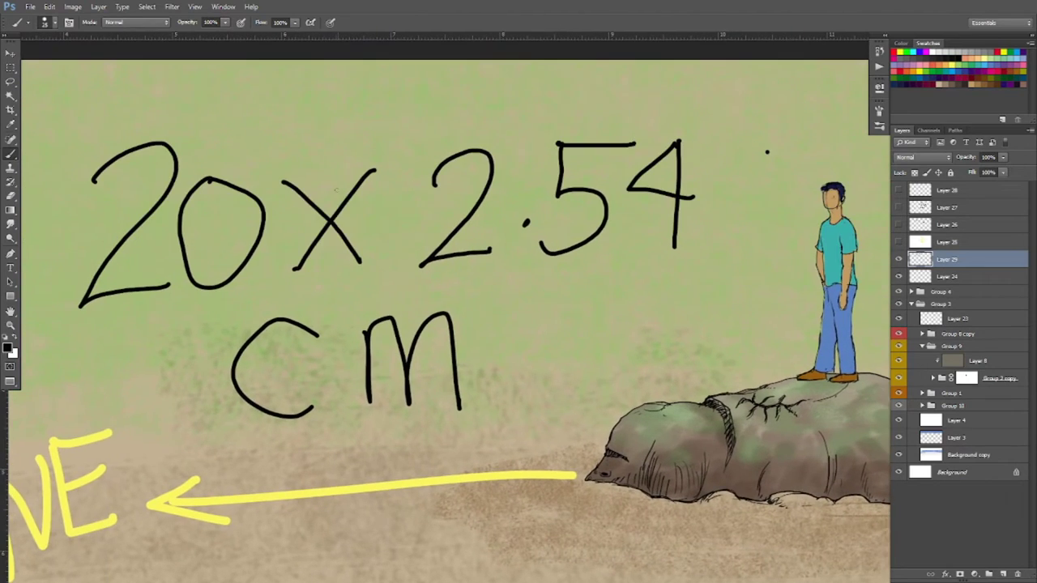
scroll(463, 266, up, 2)
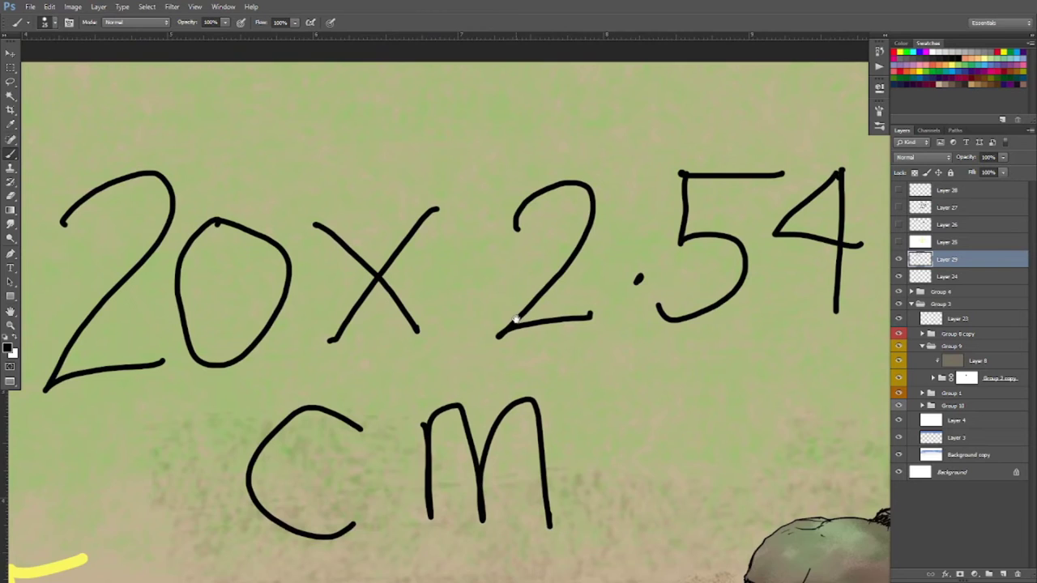
scroll(524, 279, down, 1)
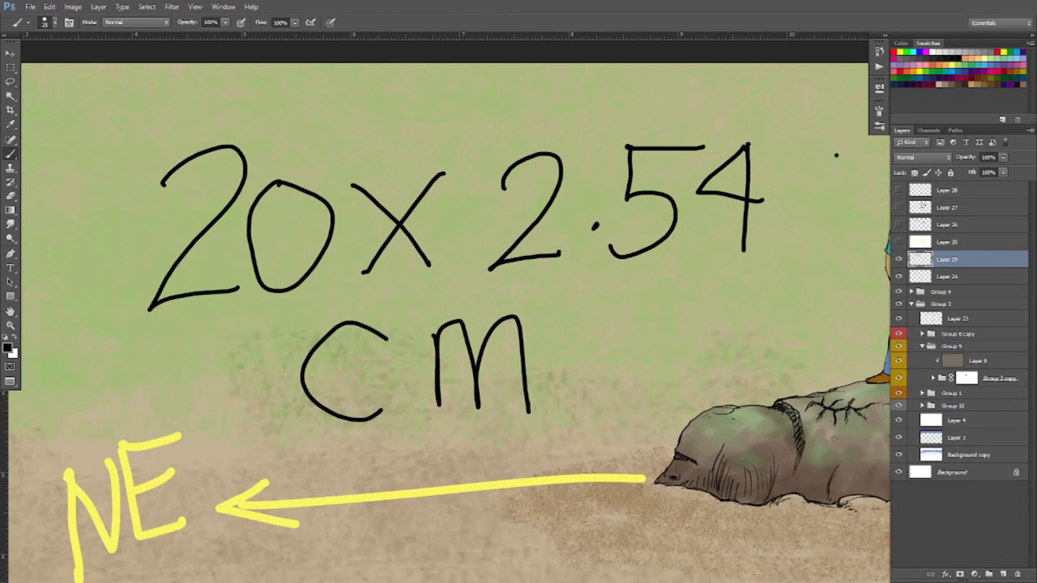
key(super)
Launch Calculator and multiply 20 by 2.54 to get 50.8.
click(313, 472)
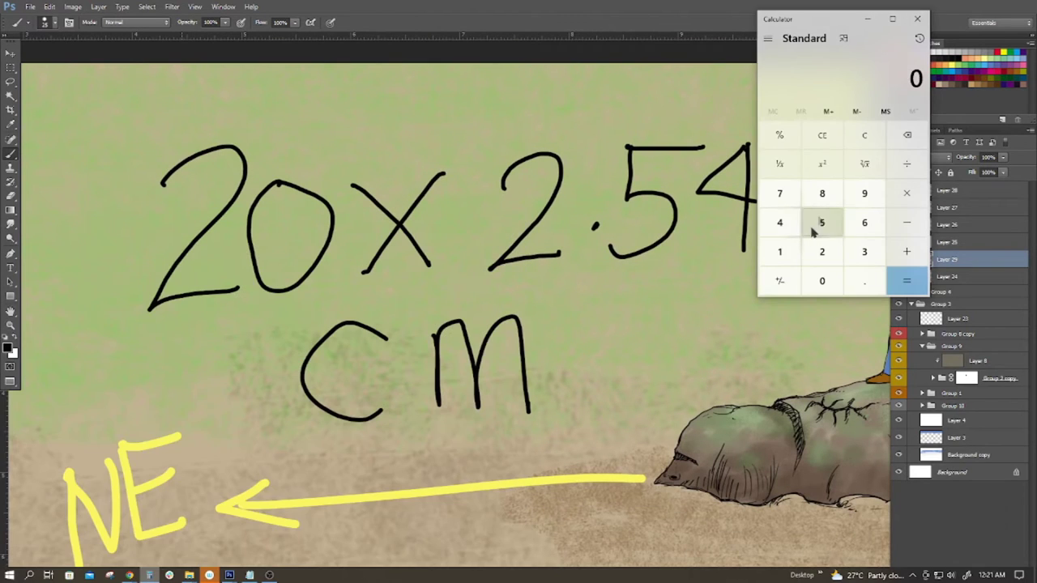
click(821, 252)
click(819, 280)
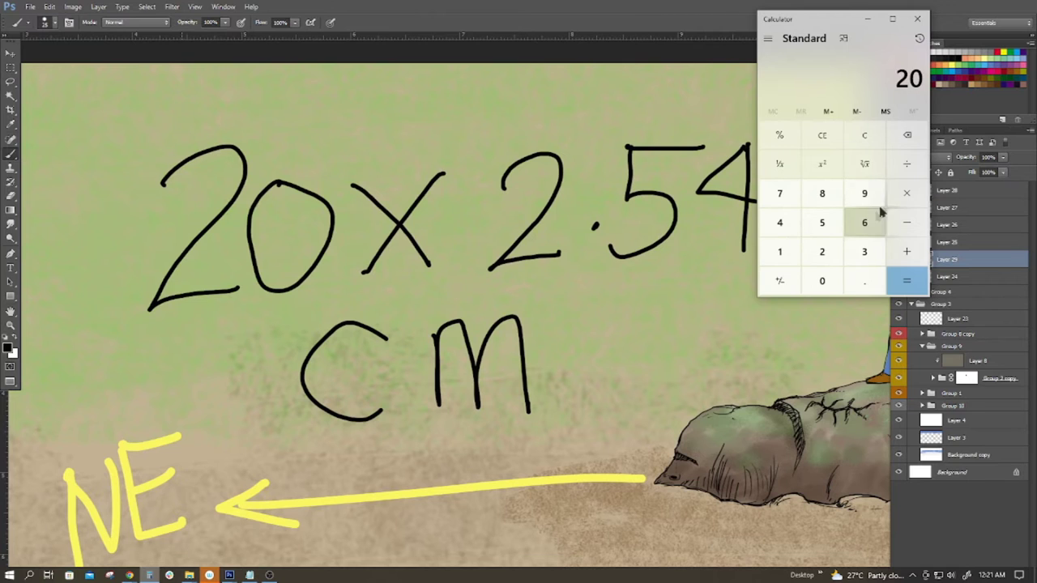
click(907, 192)
click(824, 251)
click(867, 281)
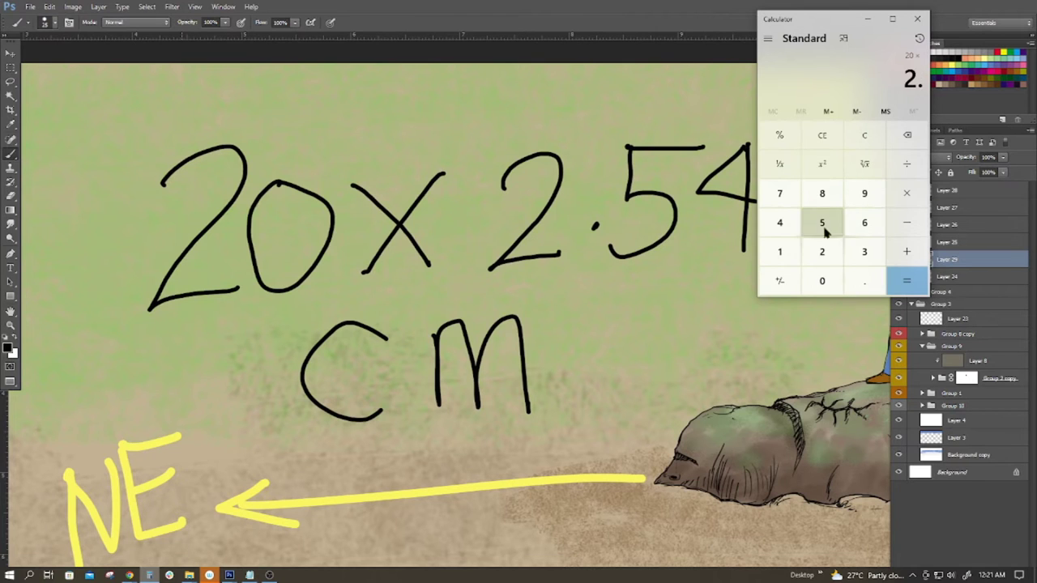
click(823, 231)
click(781, 222)
click(902, 277)
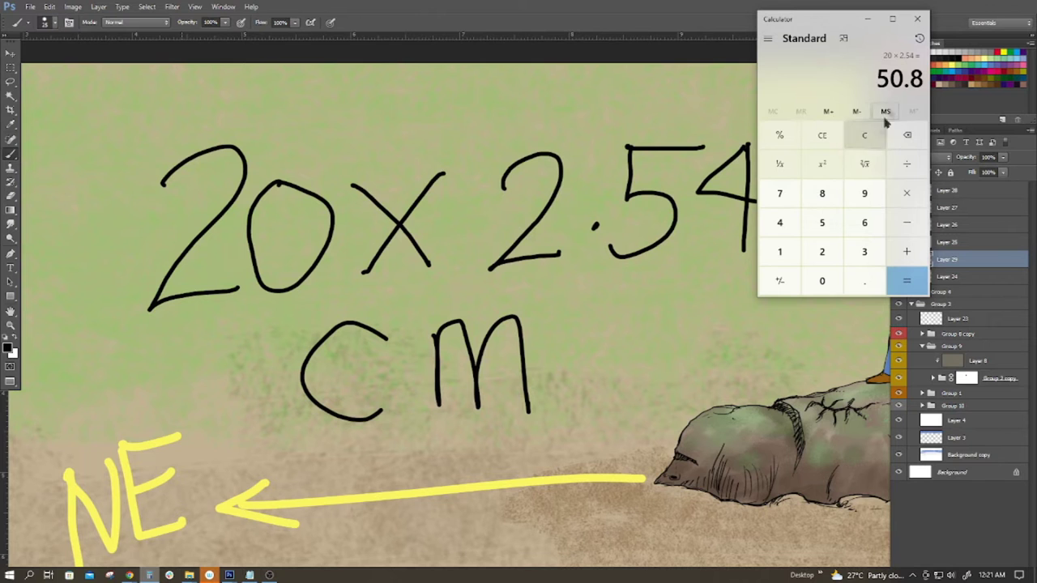
Back in Photoshop, hide Layers 29 and 24 to remove the 20x2.54 cm note and NE arrow.
click(649, 28)
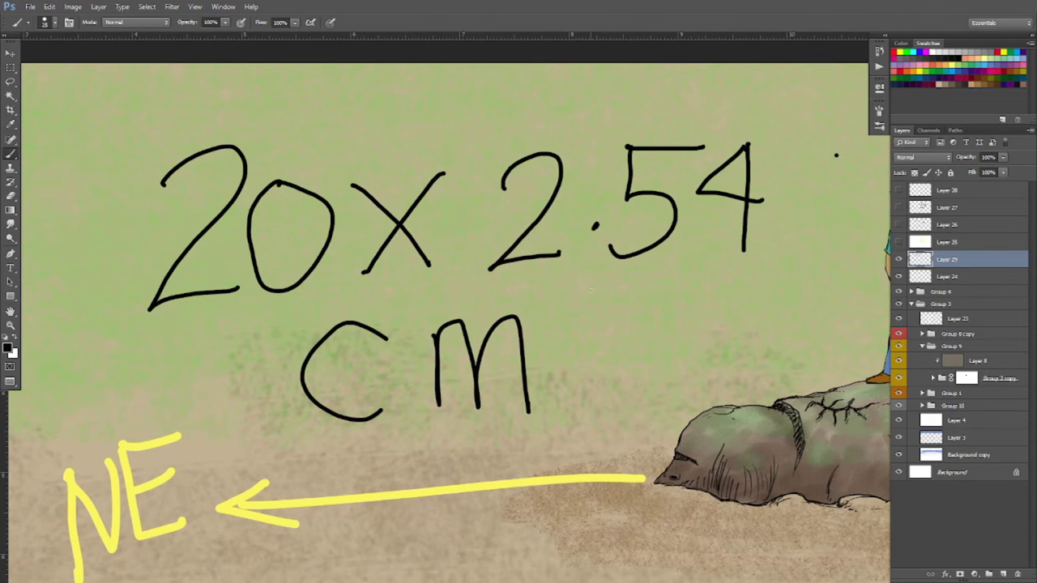
drag(608, 328, 547, 284)
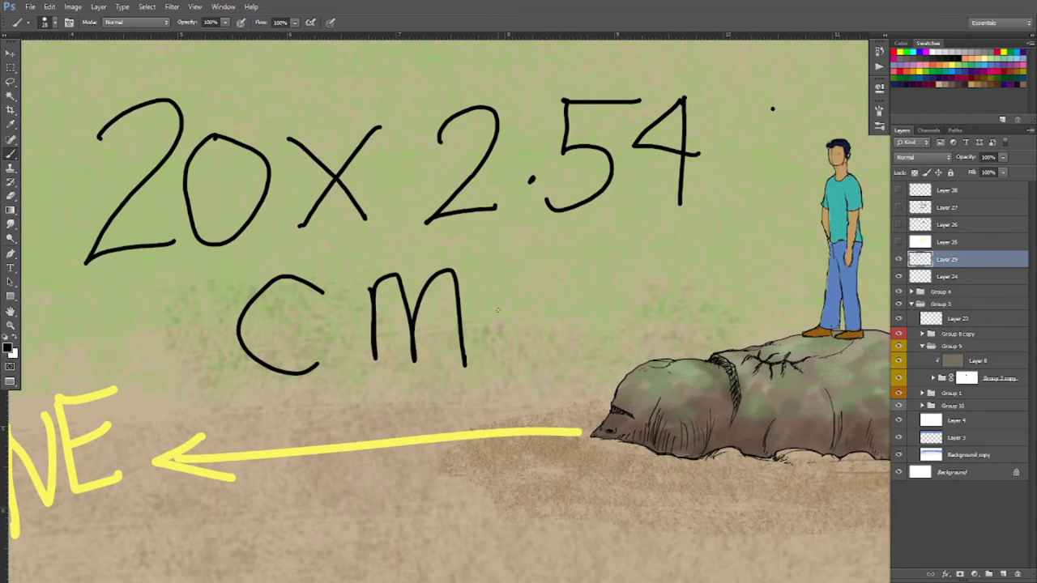
drag(499, 310, 537, 299)
scroll(537, 300, down, 2)
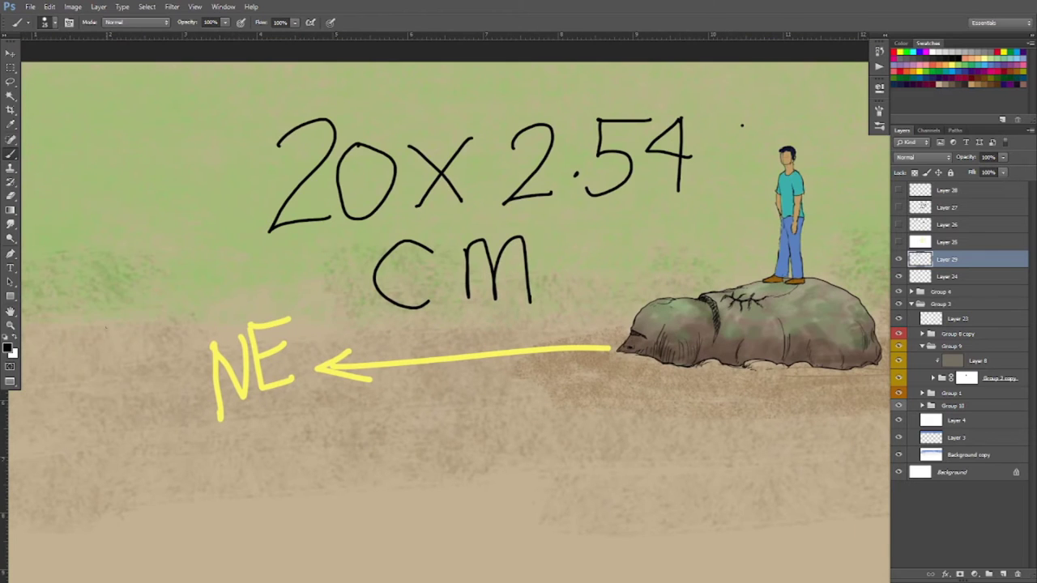
drag(583, 355, 589, 378)
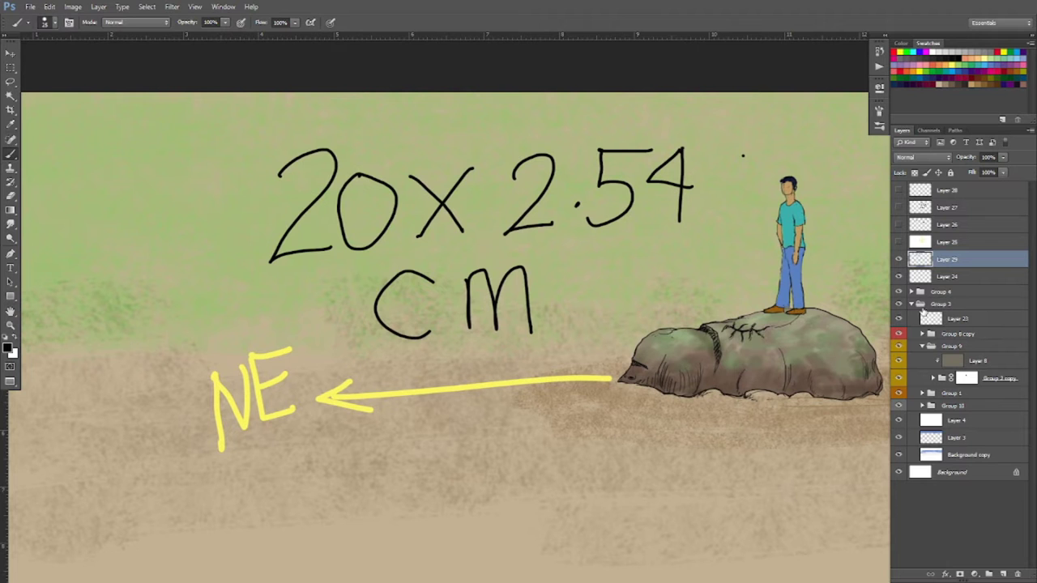
drag(897, 259, 898, 277)
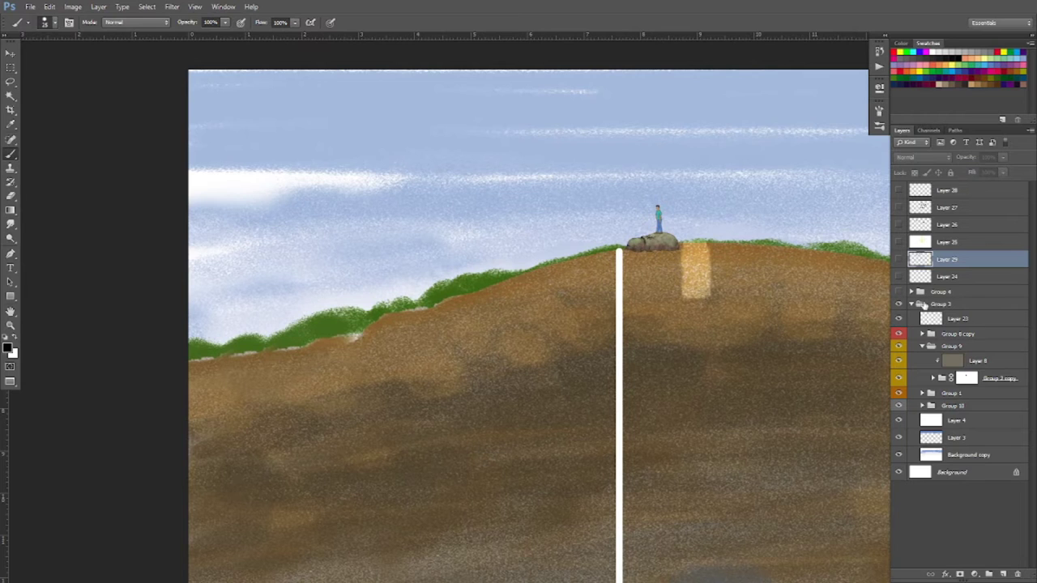
Add a new layer in Group 3 with a black line down the slope and '50' above it.
click(924, 304)
key(ctrl+shift+alt+n)
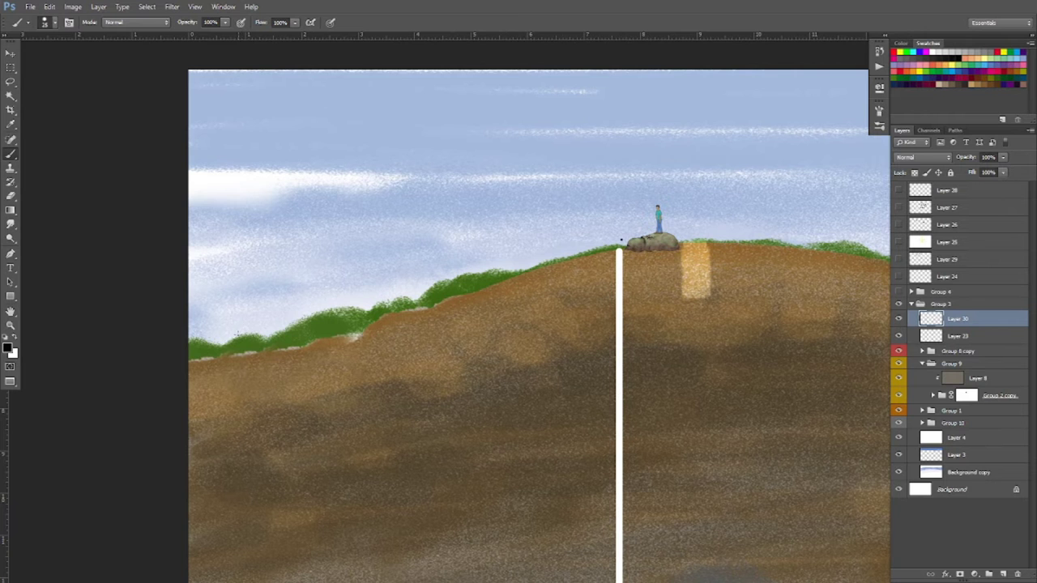
shift+click(242, 328)
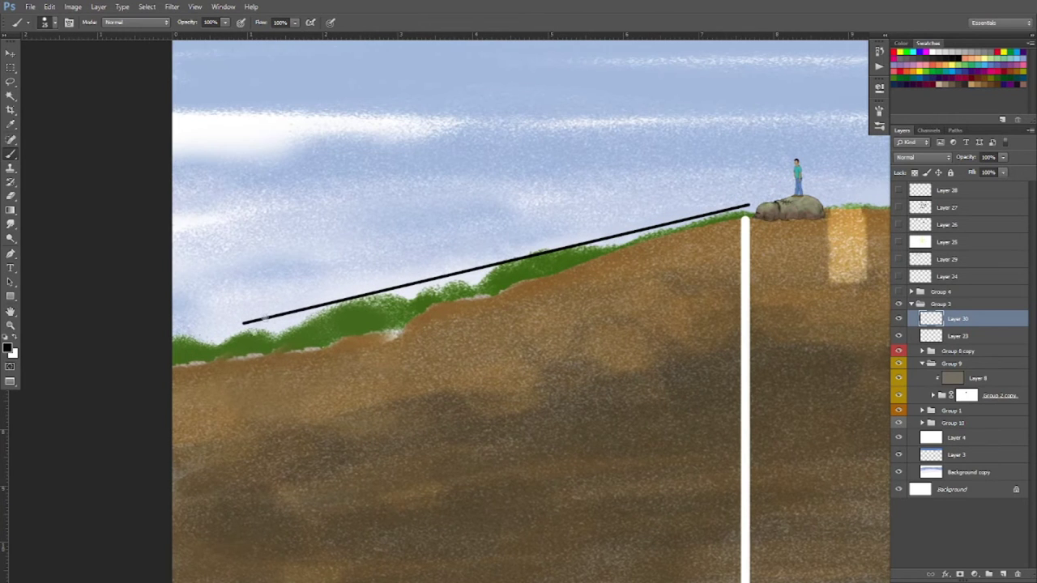
drag(375, 239, 366, 259)
mouse_move(462, 213)
mouse_down()
mouse_move(423, 251)
mouse_move(454, 210)
mouse_up()
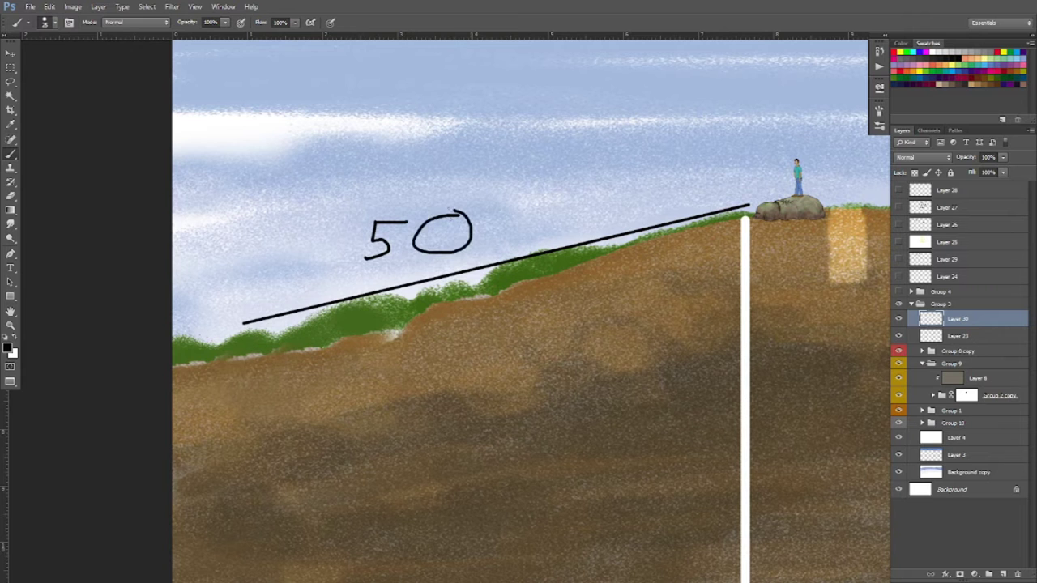
Check the 20 × 2.54 = 50.8 result in Calculator, then return to Photoshop.
key(super)
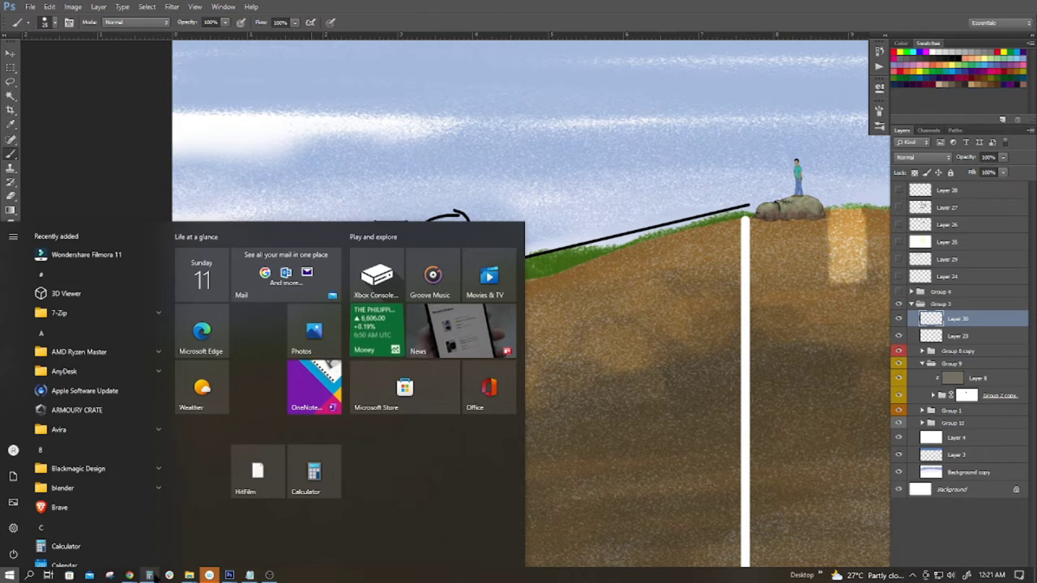
click(314, 473)
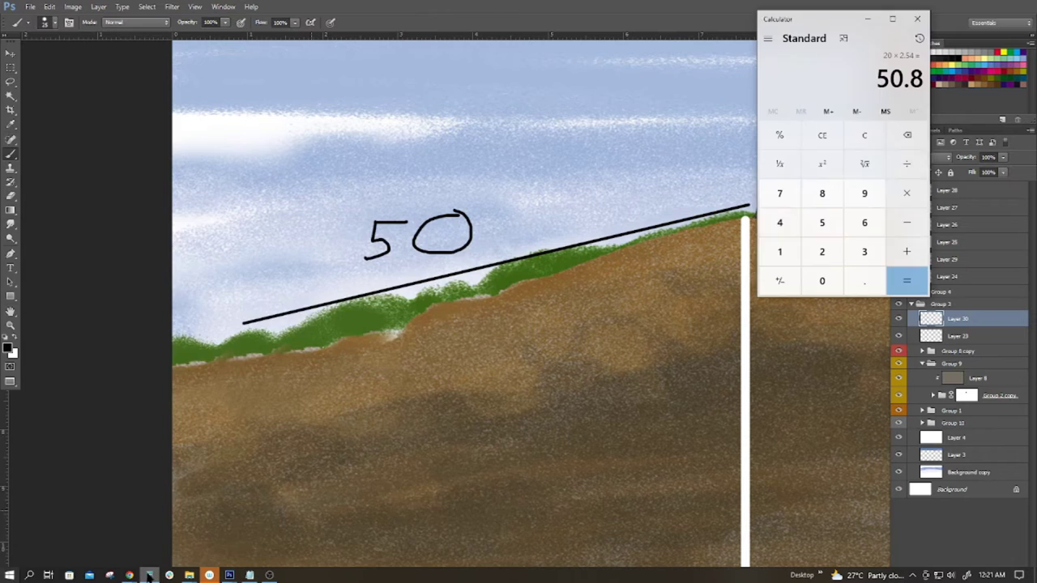
click(482, 241)
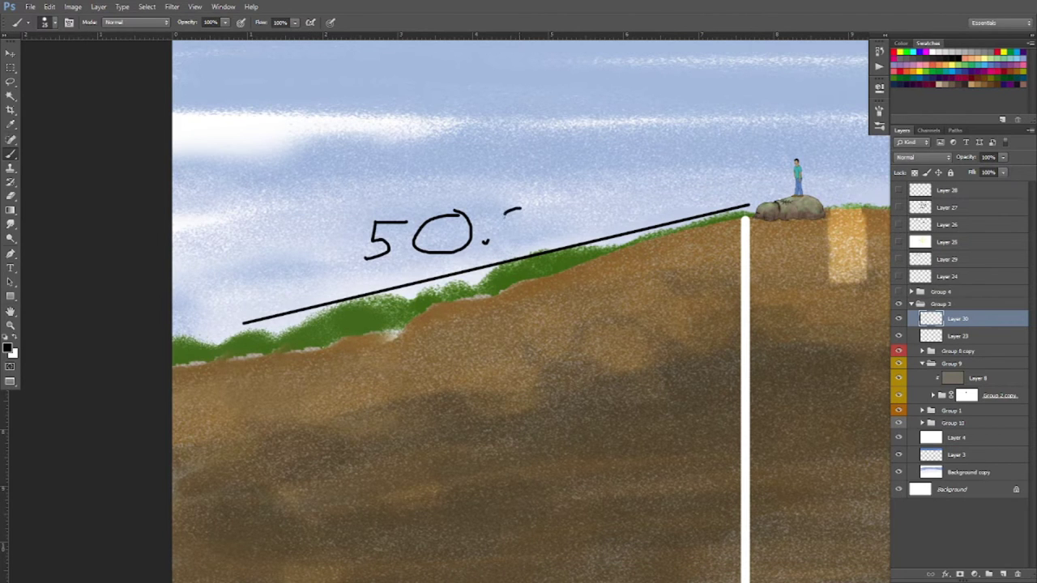
Finish the slope label as '50.8' and scribble a mark at the slope's lower end.
mouse_move(504, 215)
mouse_down()
mouse_move(530, 204)
mouse_move(533, 235)
mouse_up()
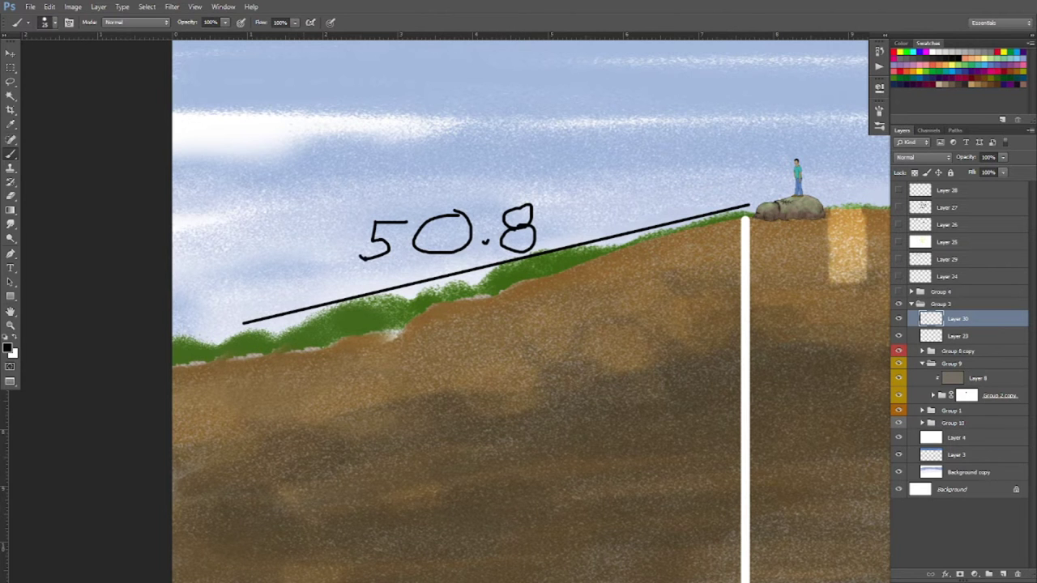
scroll(348, 359, up, 5)
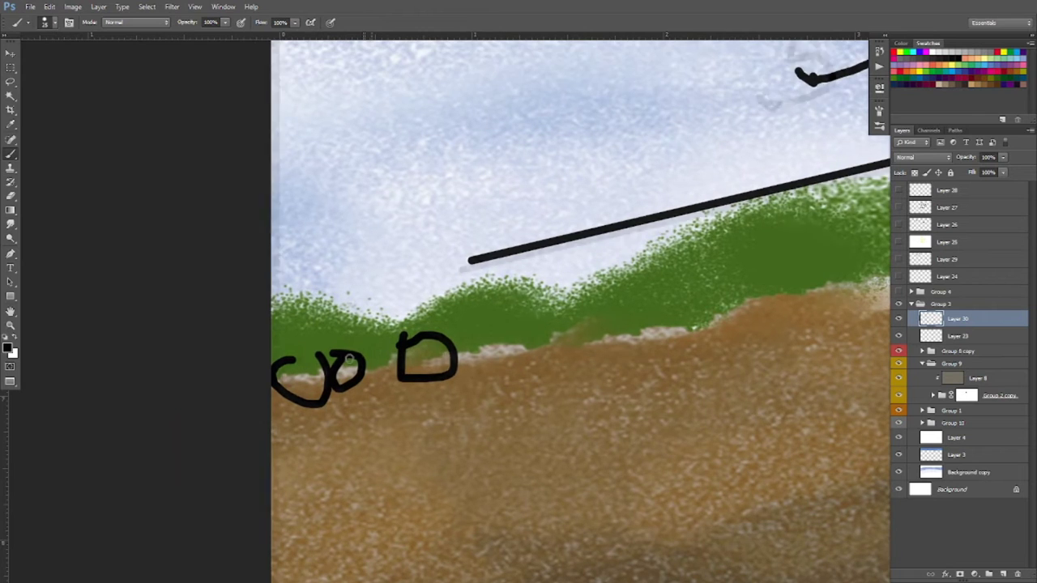
mouse_move(348, 358)
mouse_down()
mouse_move(379, 354)
mouse_move(358, 400)
mouse_move(339, 359)
mouse_up()
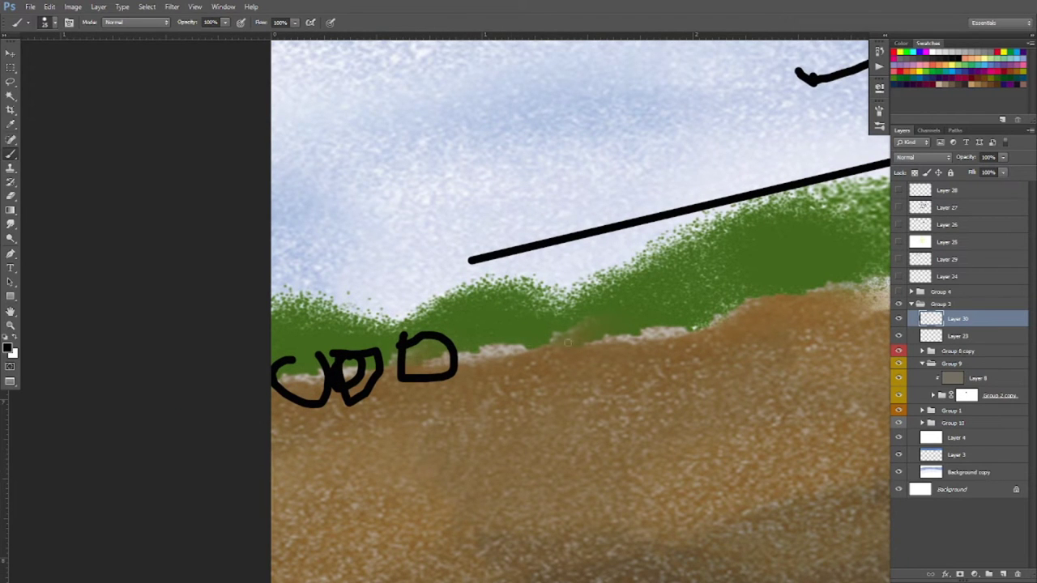
Box the lower scribble, circle the 50, then hide the black sketch layer.
scroll(552, 345, down, 1)
drag(743, 327, 559, 341)
scroll(567, 331, down, 2)
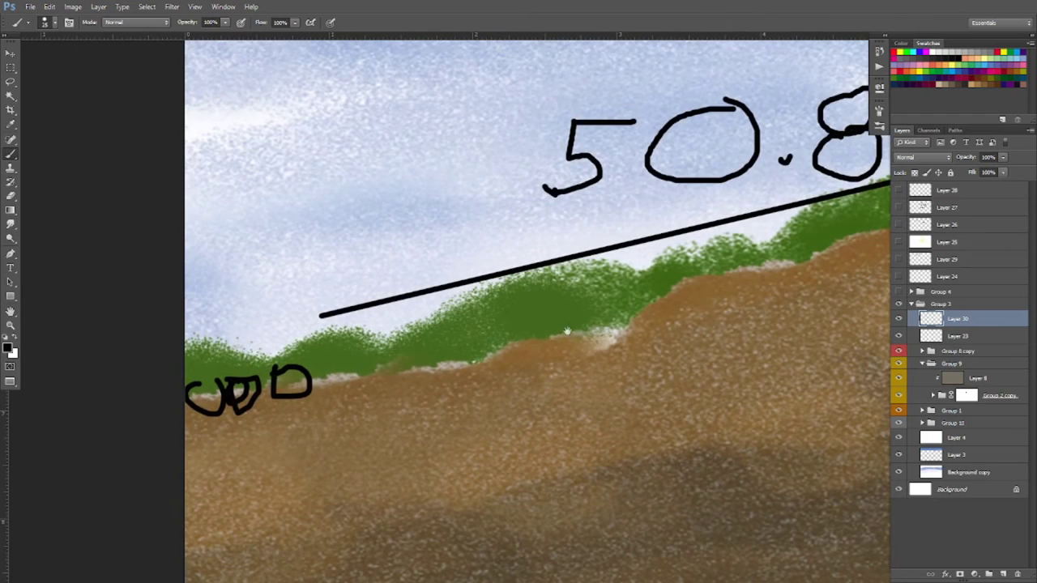
drag(561, 328, 636, 323)
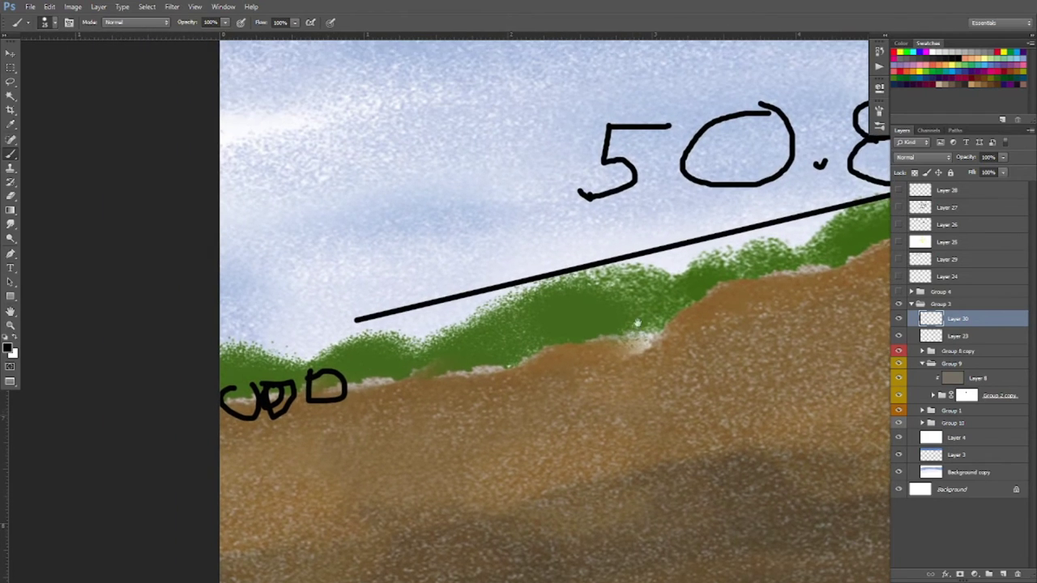
drag(497, 338, 613, 332)
mouse_move(358, 346)
mouse_down()
mouse_move(527, 347)
mouse_move(518, 409)
mouse_move(276, 414)
mouse_up()
scroll(748, 312, down, 2)
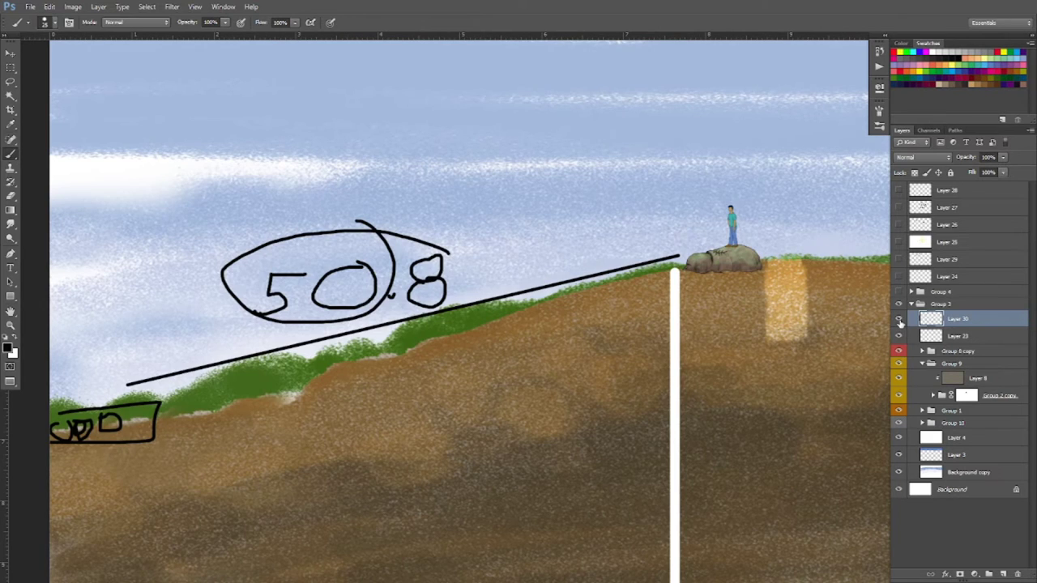
click(899, 319)
Zoom out and pan to view the whole hill cross-section with its white vertical post.
key(ctrl+minus)
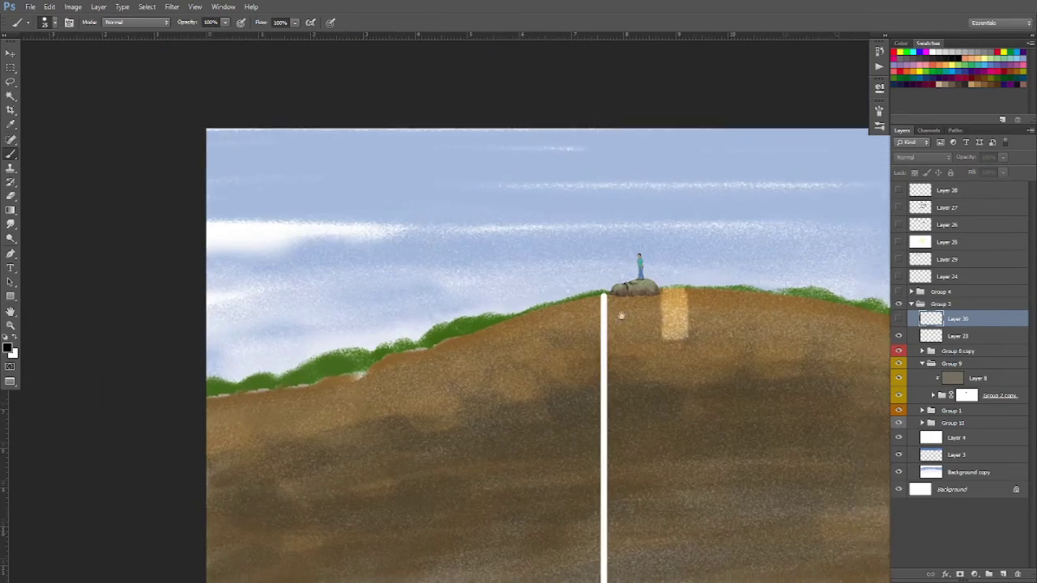
drag(762, 464, 562, 347)
scroll(564, 349, down, 1)
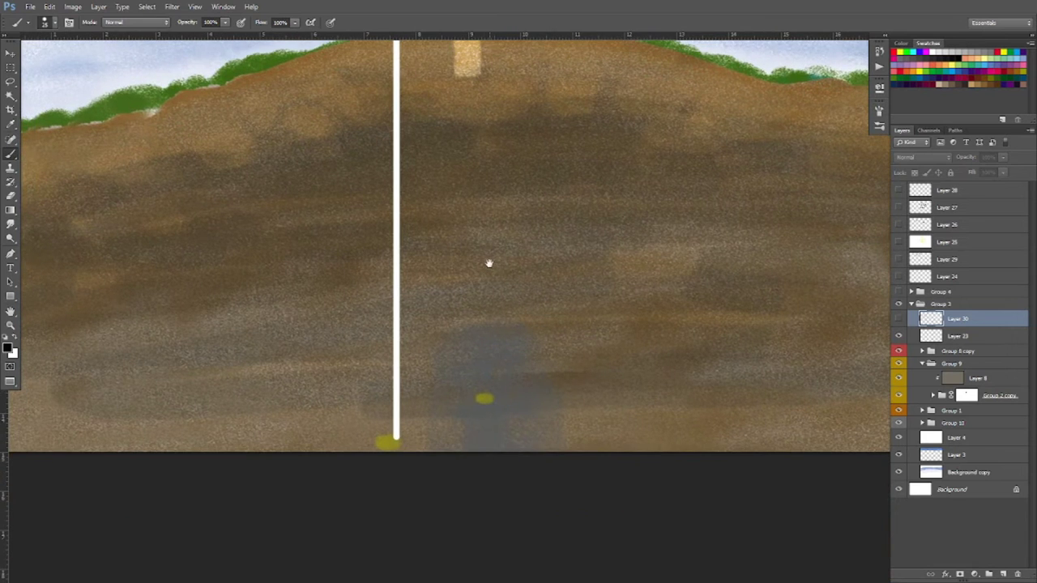
key(ctrl+minus)
drag(463, 372, 453, 366)
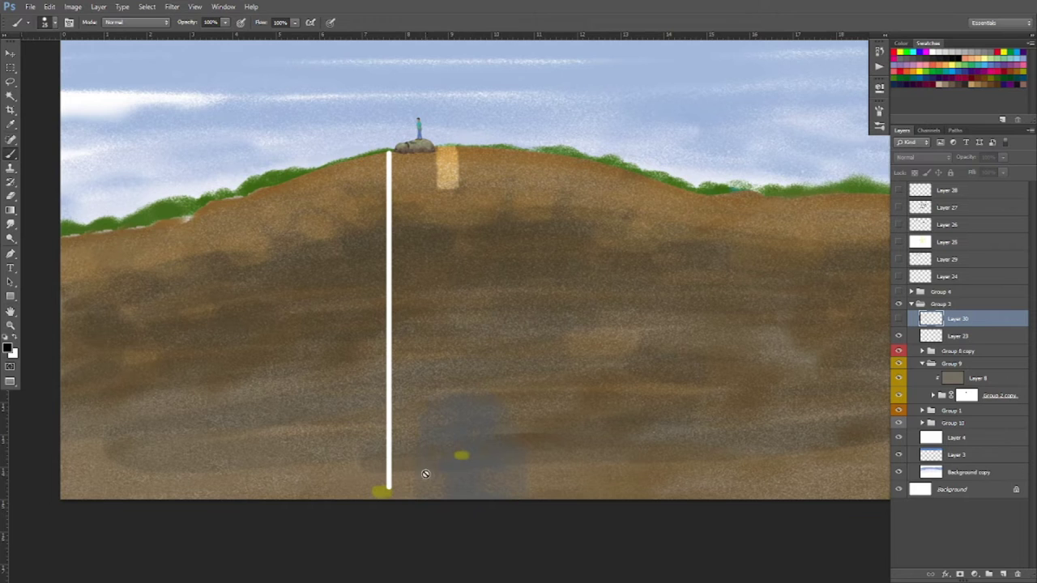
key(ctrl+minus)
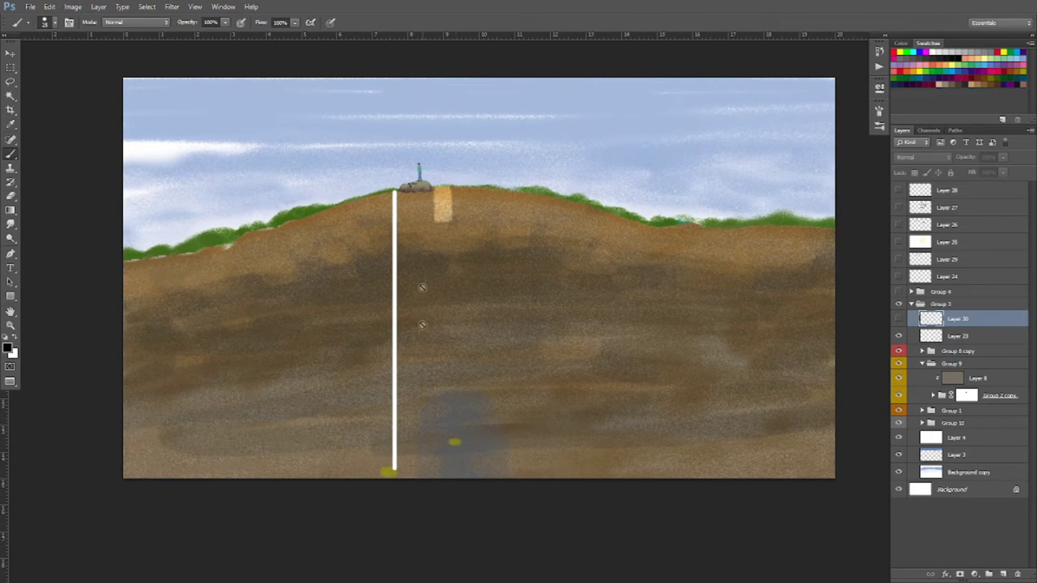
drag(448, 377, 379, 340)
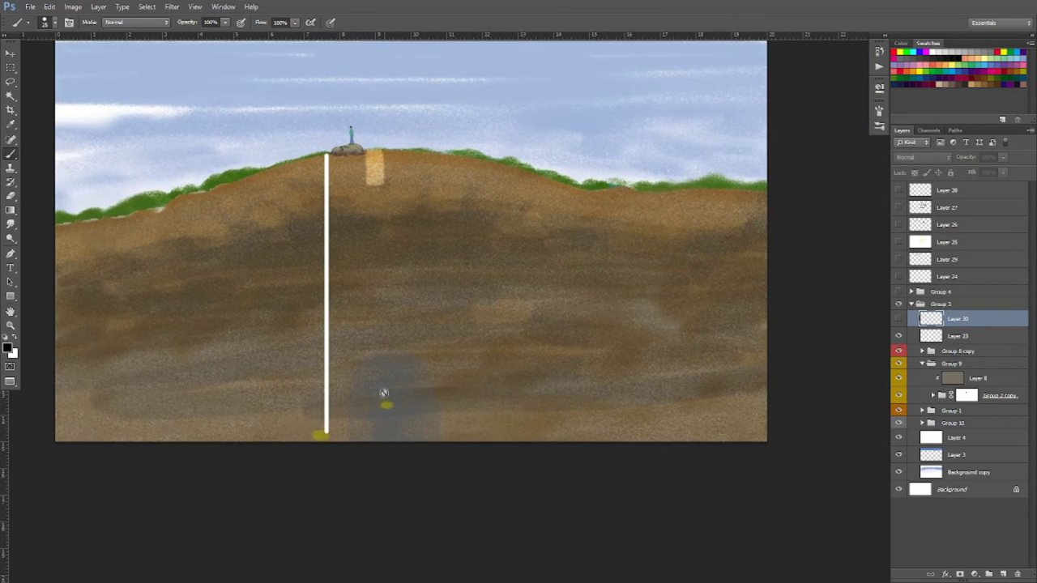
ctrl+click(356, 427)
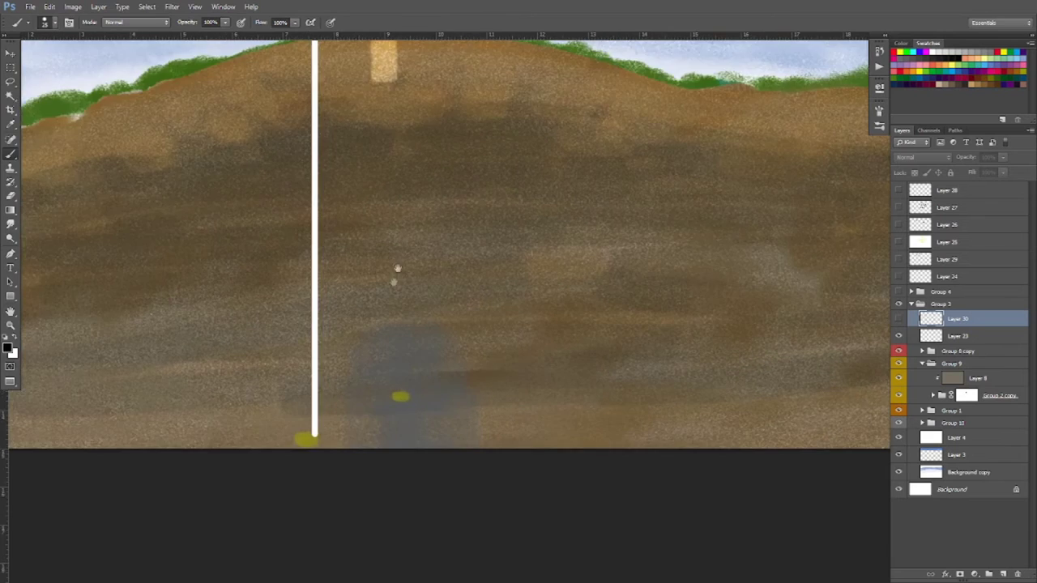
drag(396, 271, 401, 338)
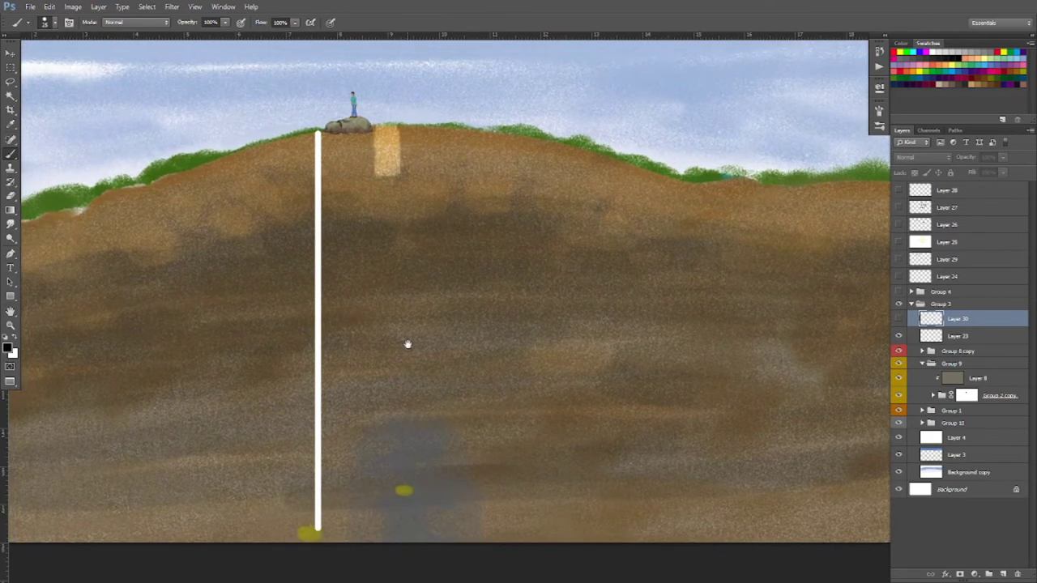
scroll(405, 338, down, 2)
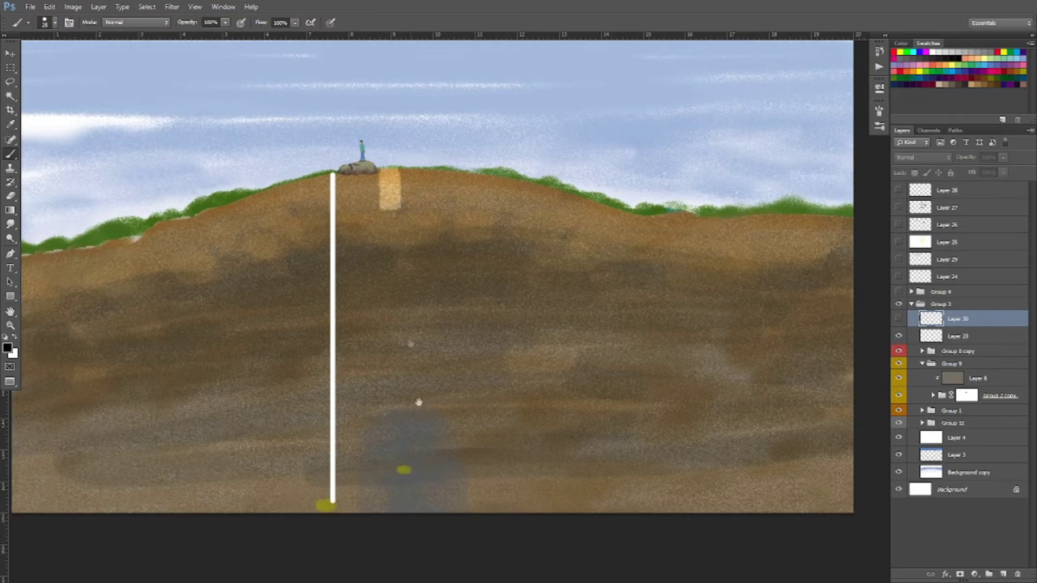
scroll(417, 405, down, 2)
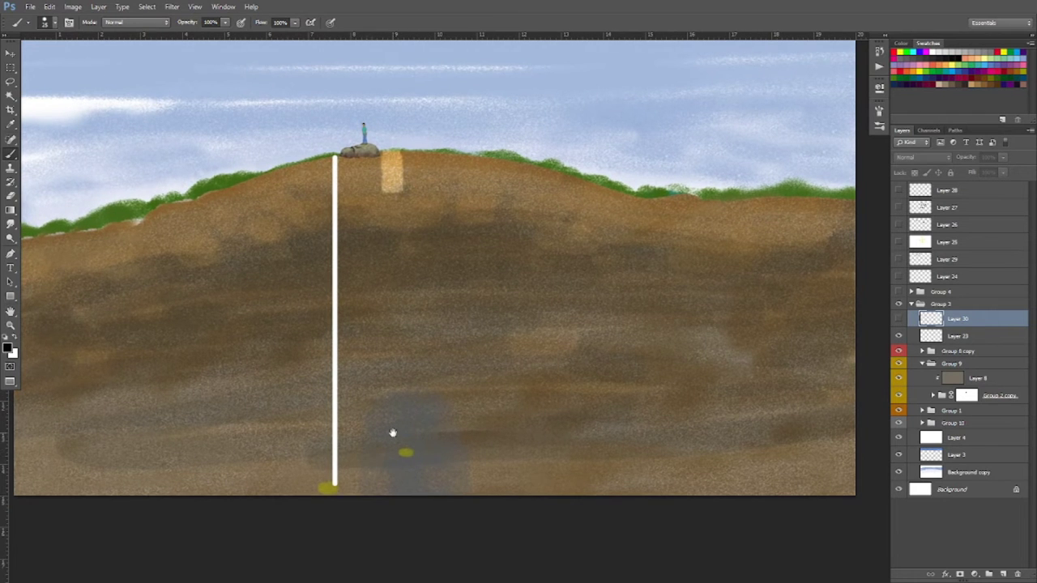
scroll(393, 433, down, 2)
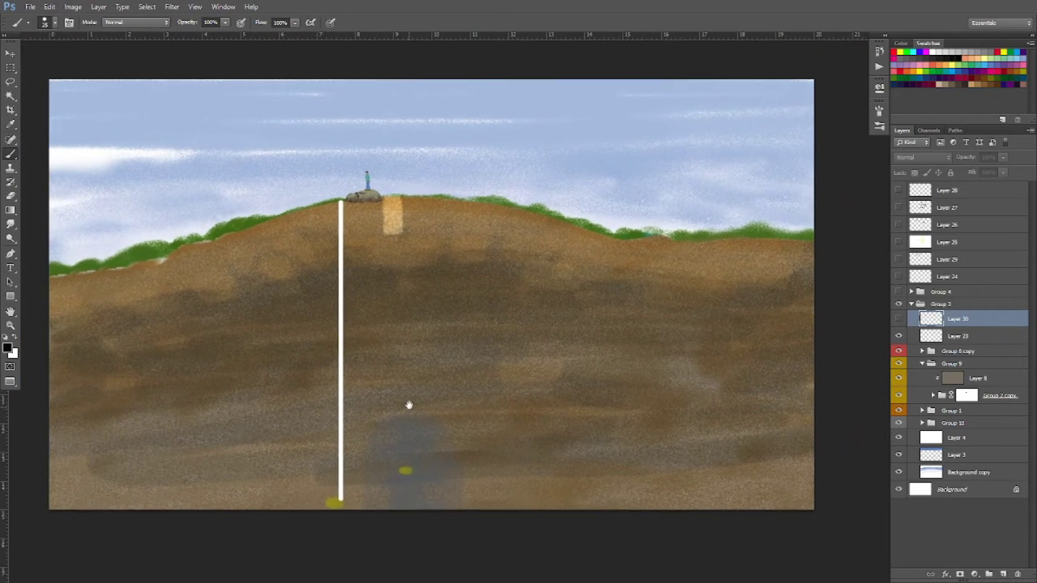
scroll(408, 436, up, 1)
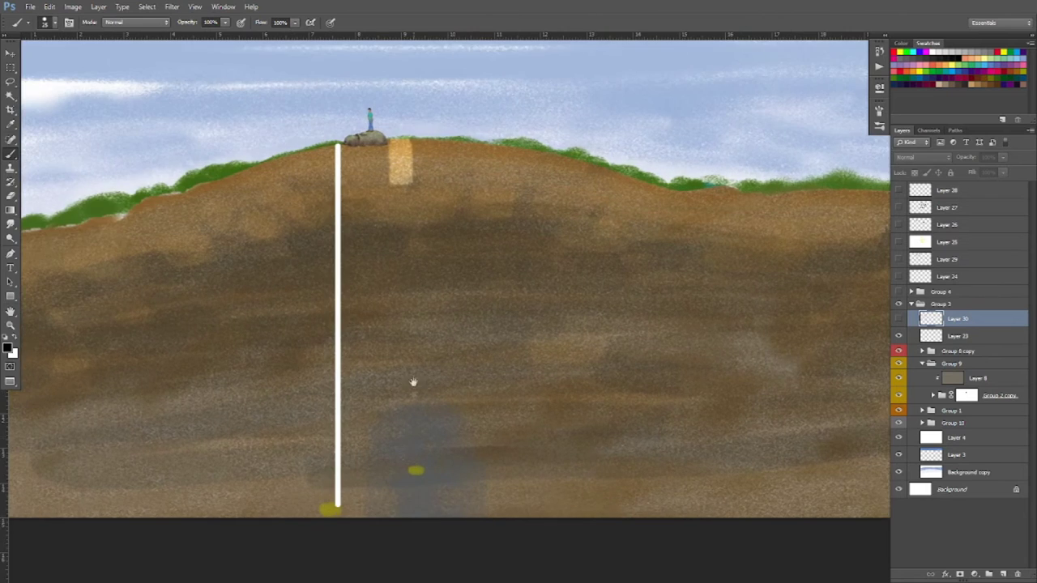
scroll(419, 354, up, 2)
scroll(422, 370, down, 3)
scroll(421, 389, up, 2)
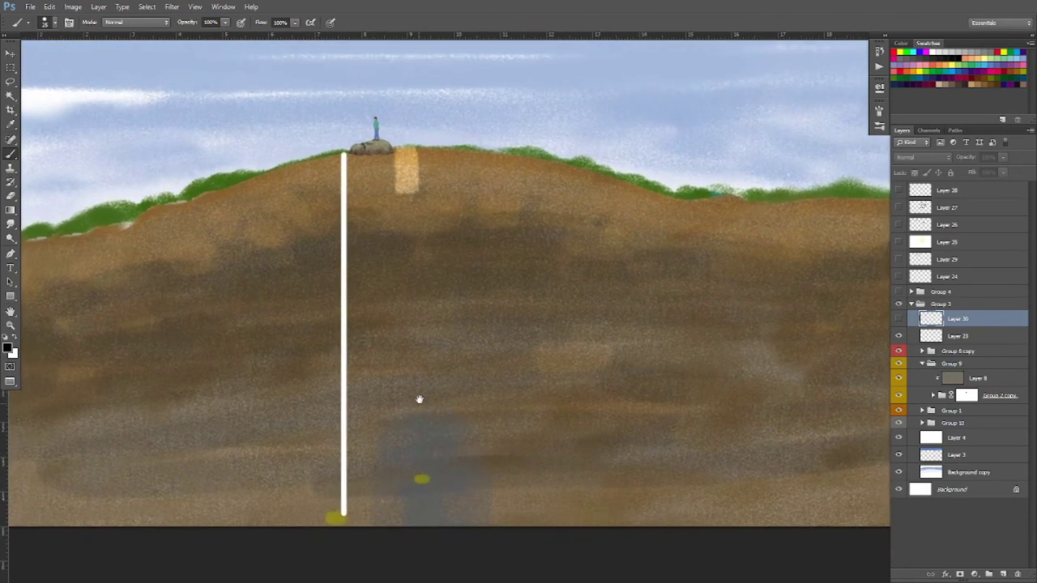
scroll(419, 401, down, 1)
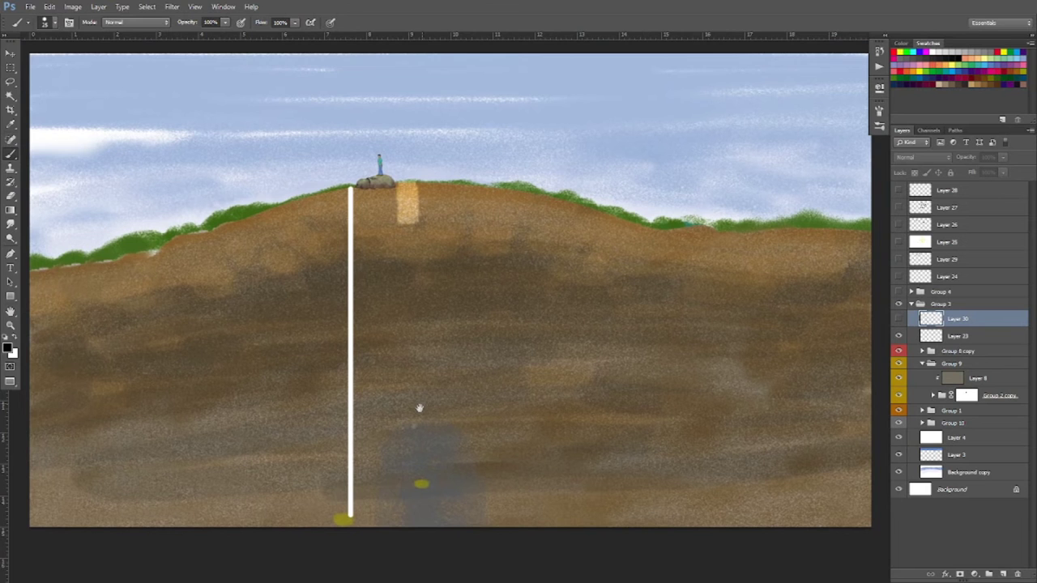
scroll(413, 498, down, 2)
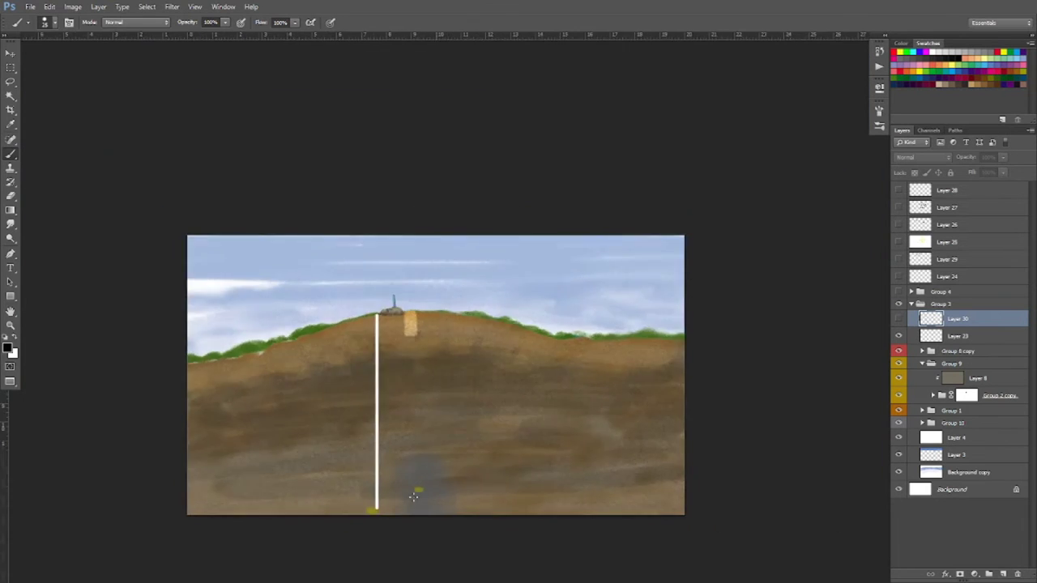
scroll(410, 372, down, 1)
drag(410, 373, 419, 244)
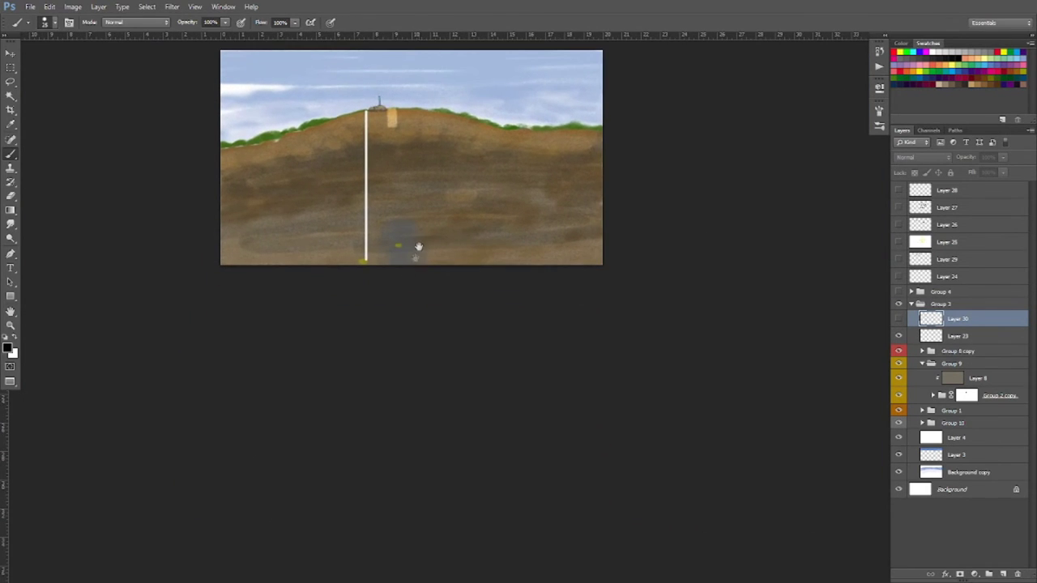
Sketch a line down the hillside slope and circle the yellow 6 on the soil.
scroll(363, 571, up, 5)
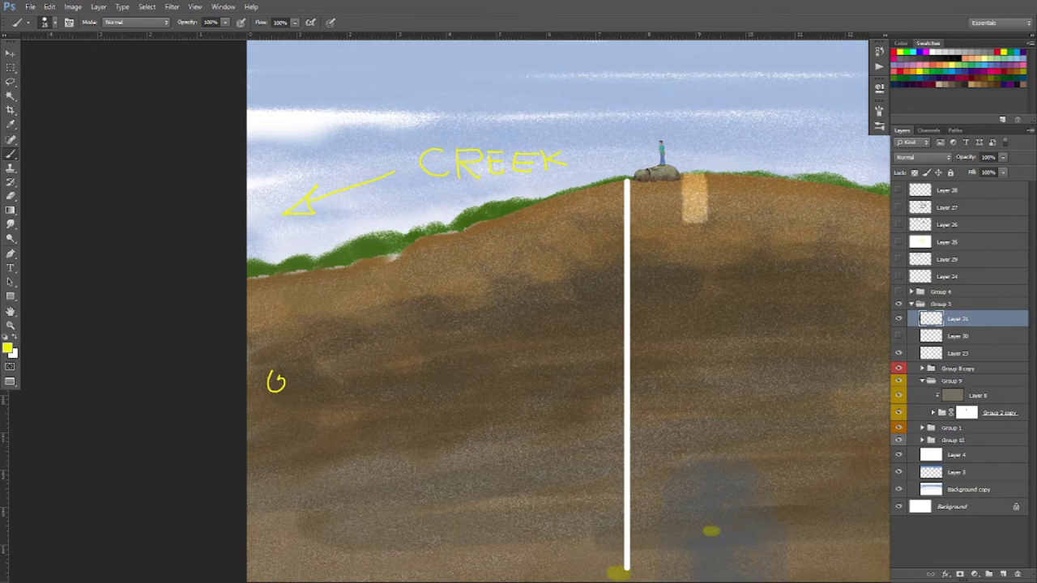
key(ctrl+plus)
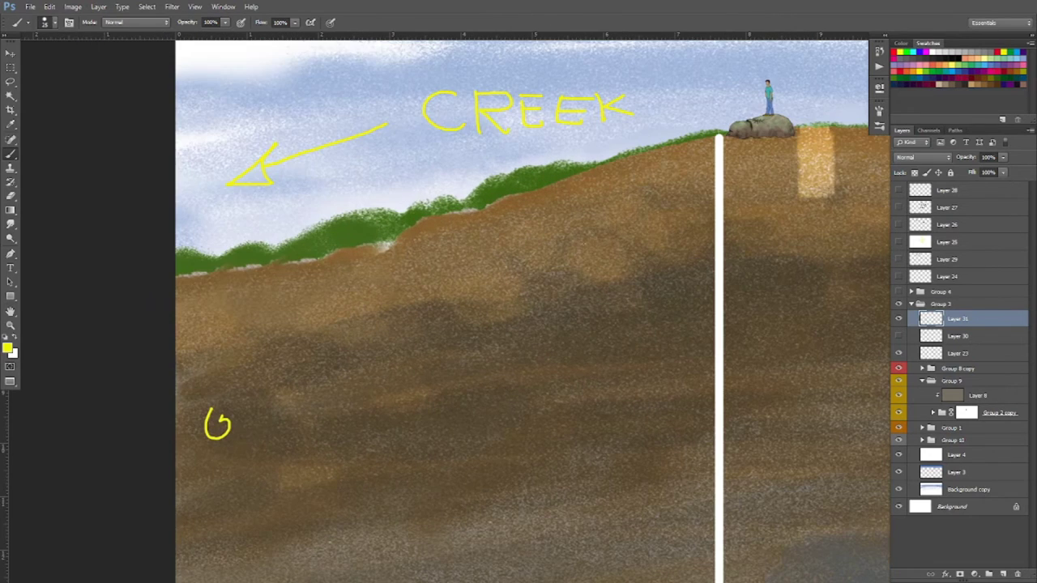
key(ctrl+minus)
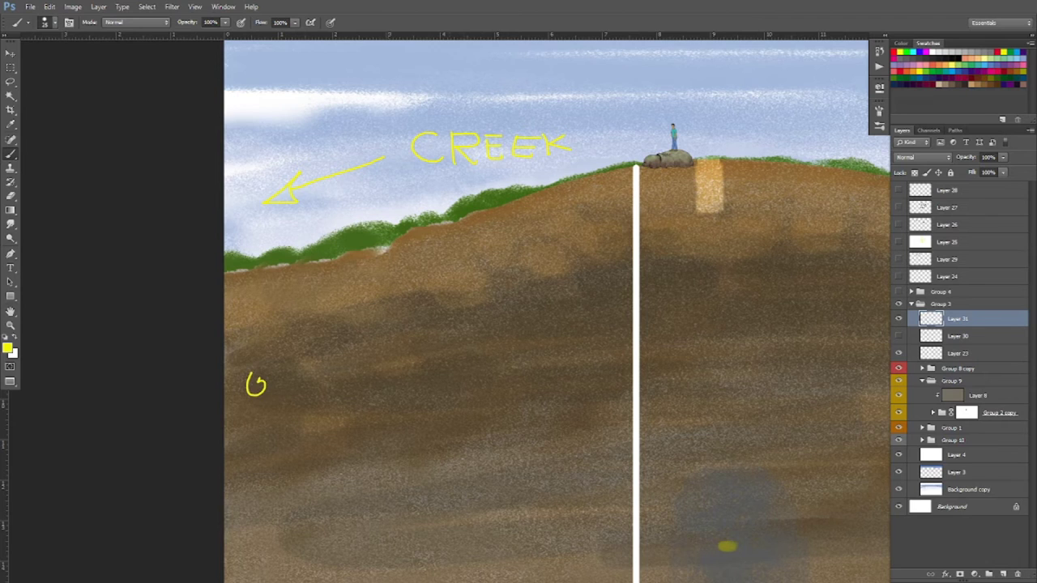
key(ctrl+plus)
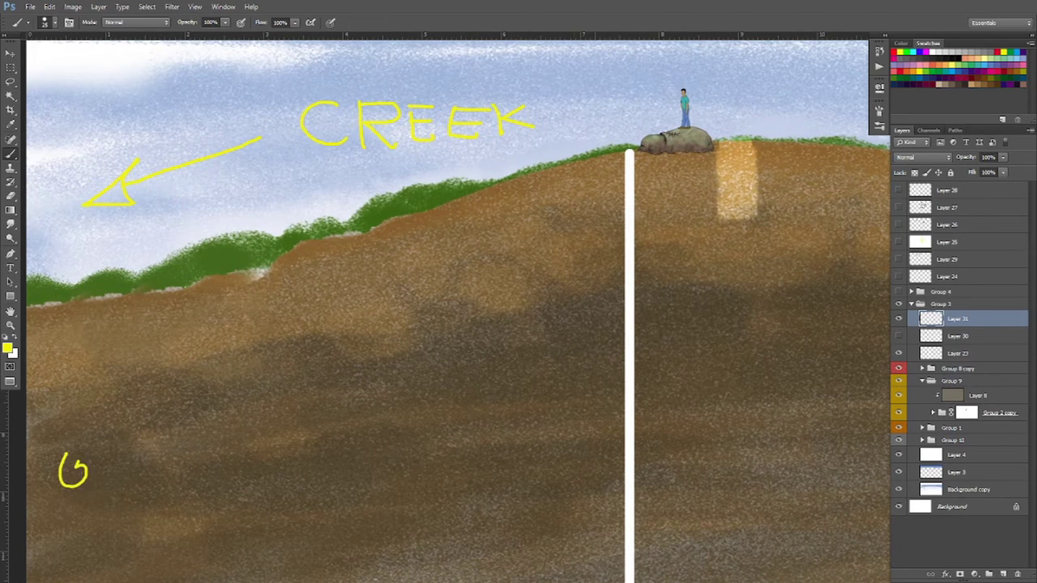
drag(342, 342, 592, 236)
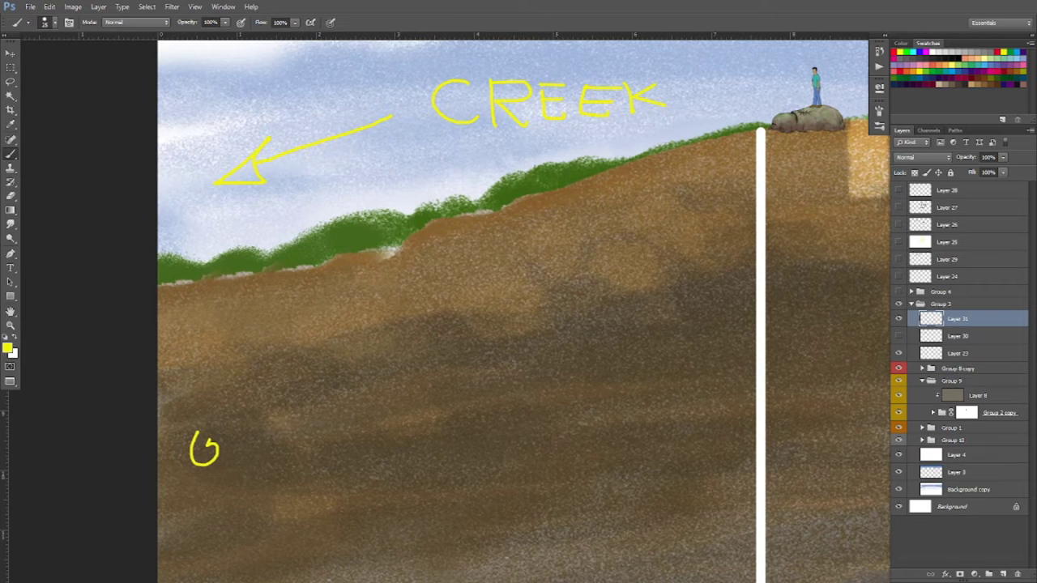
drag(695, 116, 150, 340)
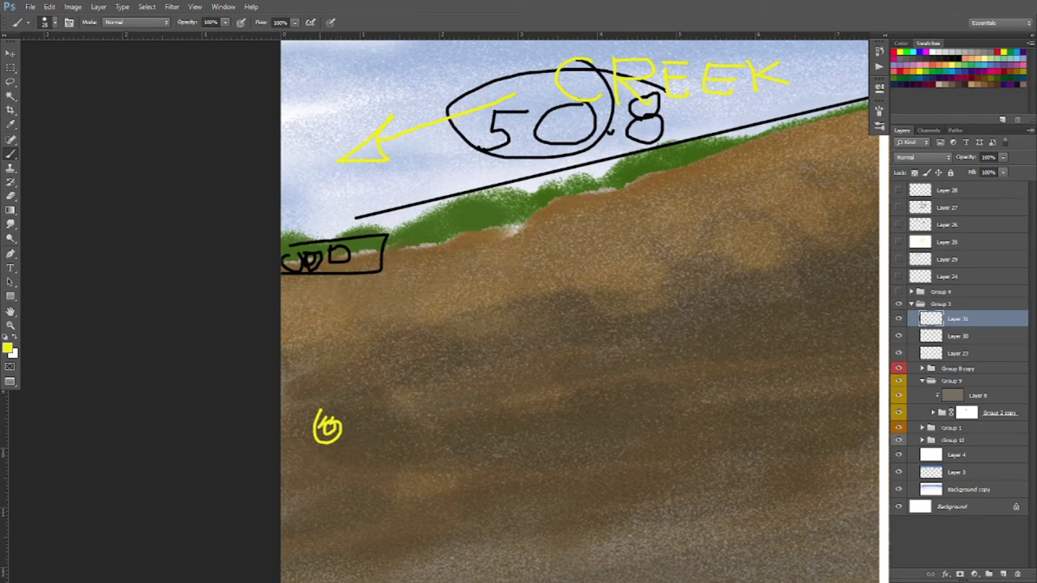
drag(338, 342, 337, 400)
Fit the painting in the window and draw a yellow loop around the small digits.
scroll(332, 380, down, 3)
key(ctrl+0)
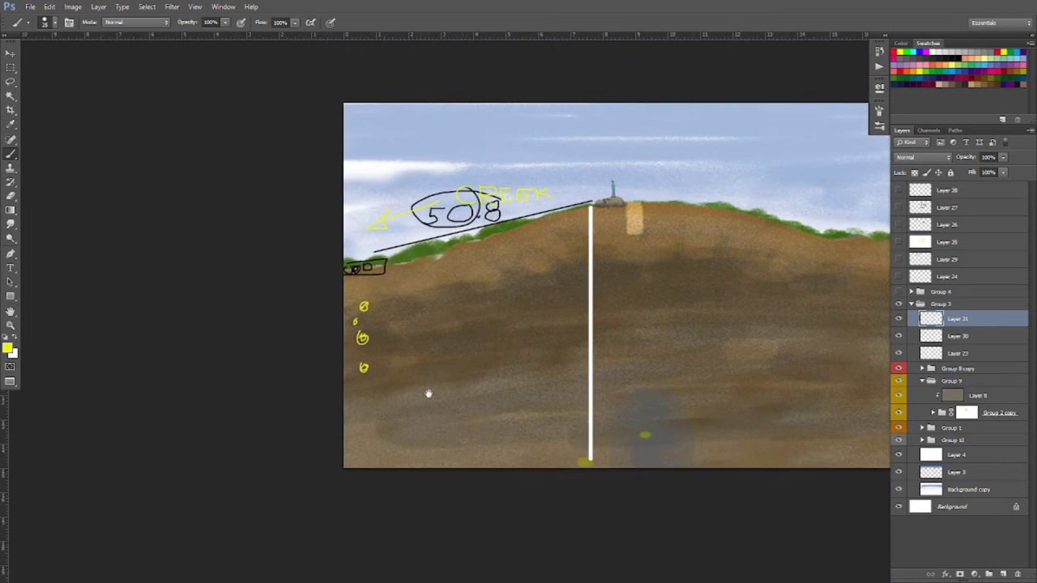
drag(600, 474, 561, 439)
mouse_move(351, 264)
mouse_down()
mouse_move(316, 365)
mouse_move(360, 272)
mouse_up()
drag(555, 443, 424, 302)
Pan and zoom around the painting to inspect the 508 and CREEK sketch.
scroll(425, 303, down, 2)
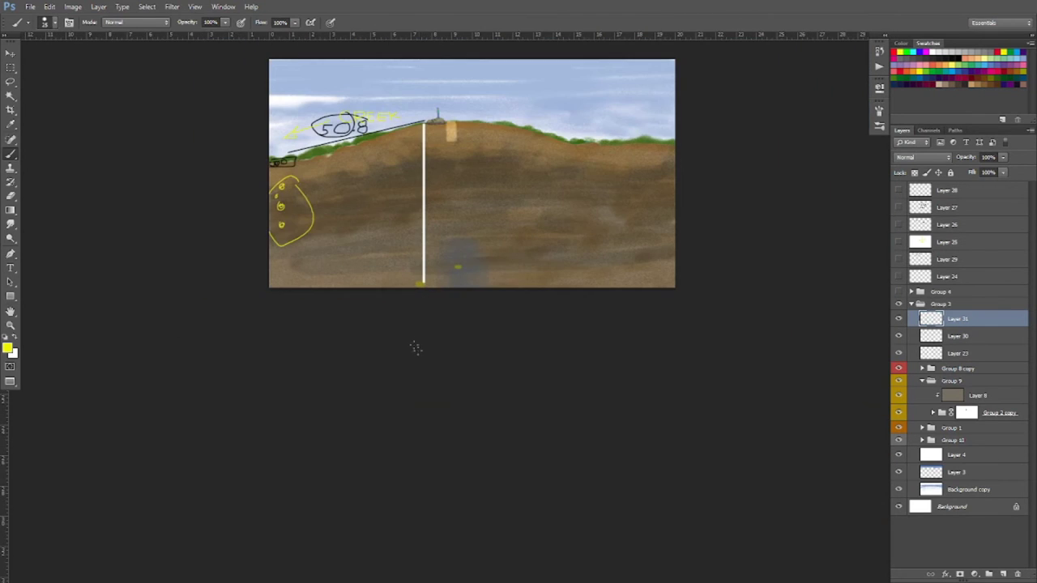
key(space)
mouse_move(424, 432)
mouse_down()
mouse_move(429, 494)
mouse_move(409, 466)
mouse_move(371, 447)
mouse_up()
scroll(409, 365, down, 2)
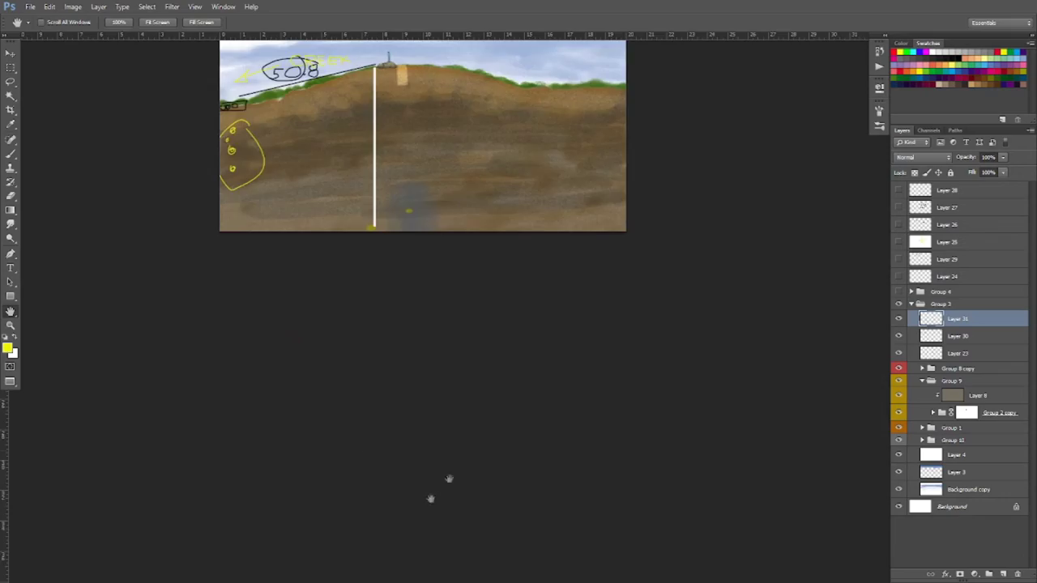
scroll(373, 254, up, 5)
mouse_move(321, 250)
mouse_down()
mouse_move(475, 336)
mouse_move(518, 431)
mouse_up()
scroll(440, 286, up, 2)
scroll(497, 360, up, 1)
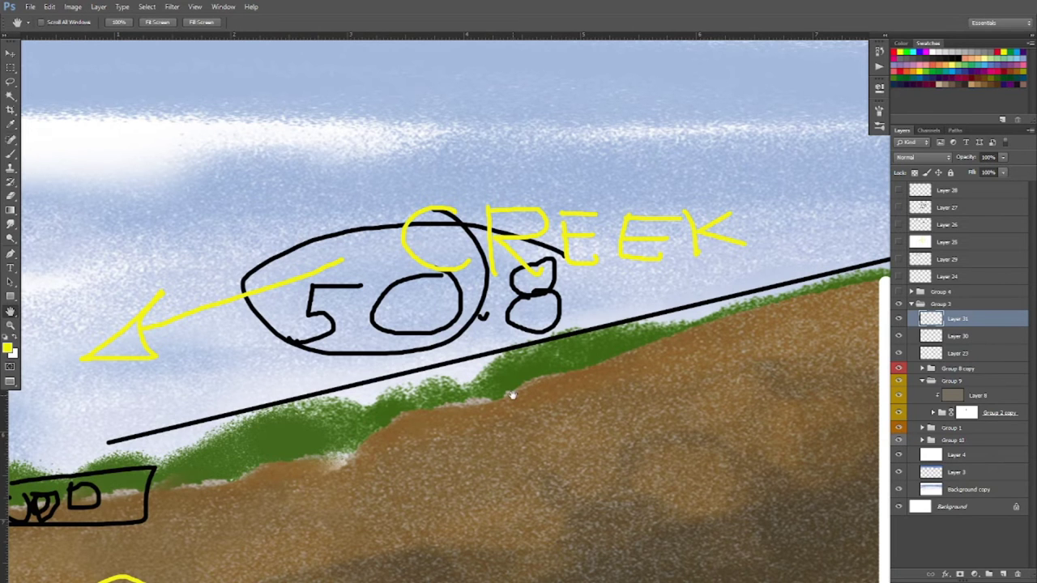
scroll(583, 382, down, 3)
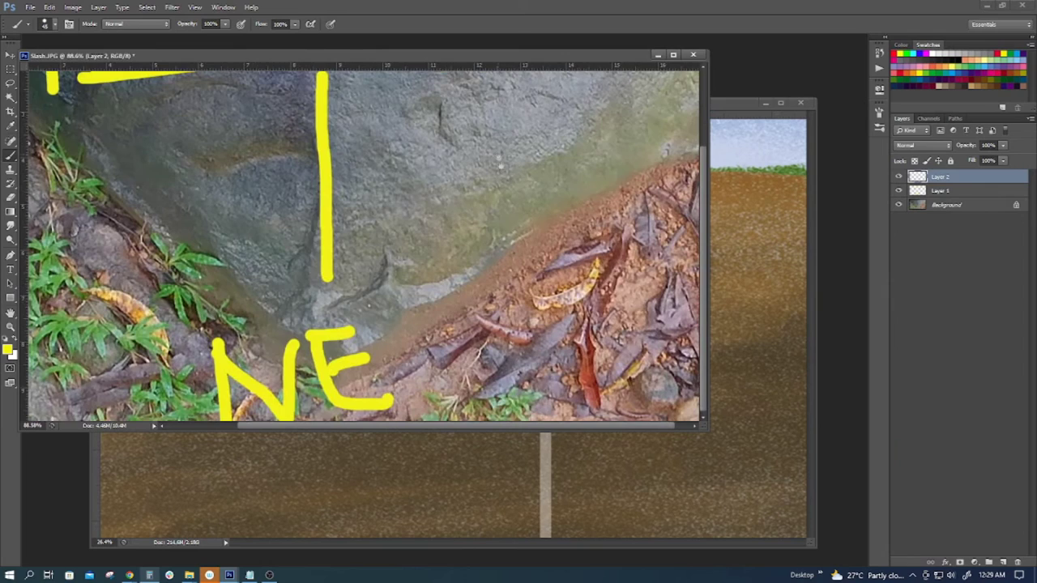
Scroll the view of the Slash.JPG boulder photo marked with yellow lines and NE.
scroll(562, 210, down, 2)
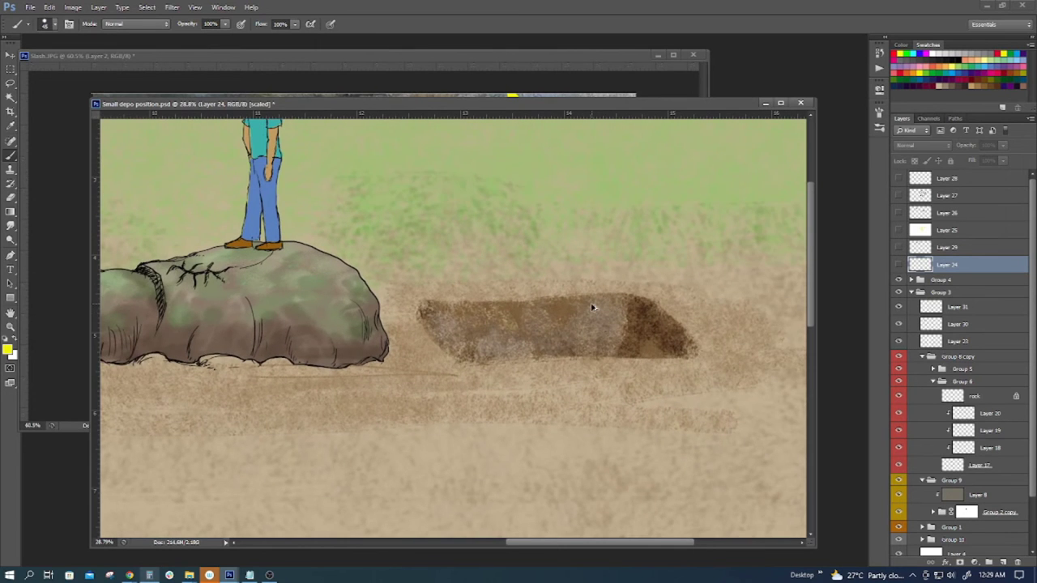
On new Layer 32, scribble yellow loops over the trench and left of the boulder, with vertical strokes.
key(ctrl+shift+alt+n)
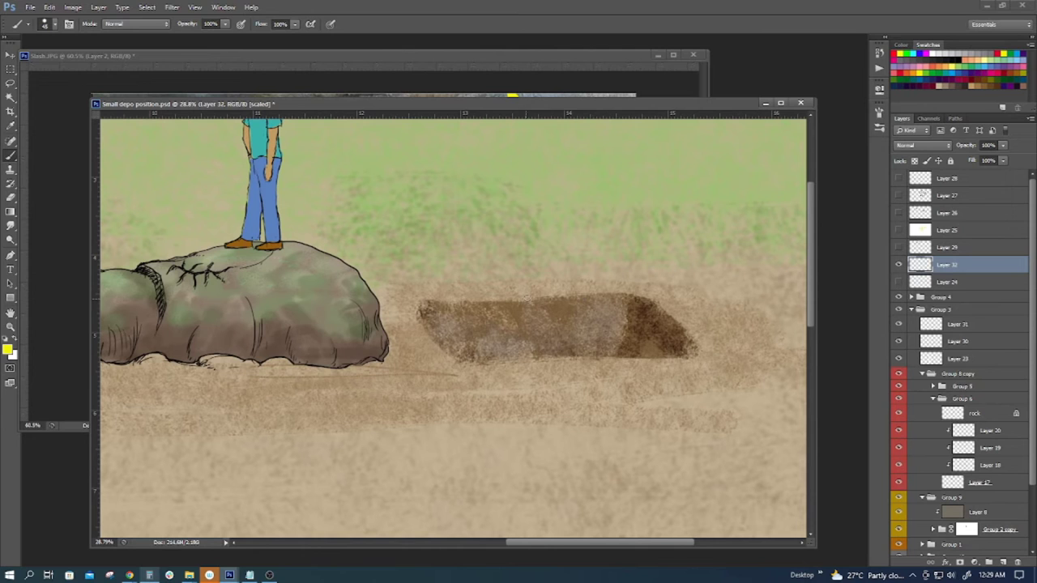
mouse_move(507, 266)
mouse_down()
mouse_move(543, 280)
mouse_move(349, 276)
mouse_move(624, 303)
mouse_move(490, 343)
mouse_move(567, 360)
mouse_move(673, 316)
mouse_move(519, 364)
mouse_move(587, 347)
mouse_up()
scroll(502, 365, down, 2)
mouse_move(276, 279)
mouse_down()
mouse_move(234, 284)
mouse_move(203, 320)
mouse_move(288, 281)
mouse_up()
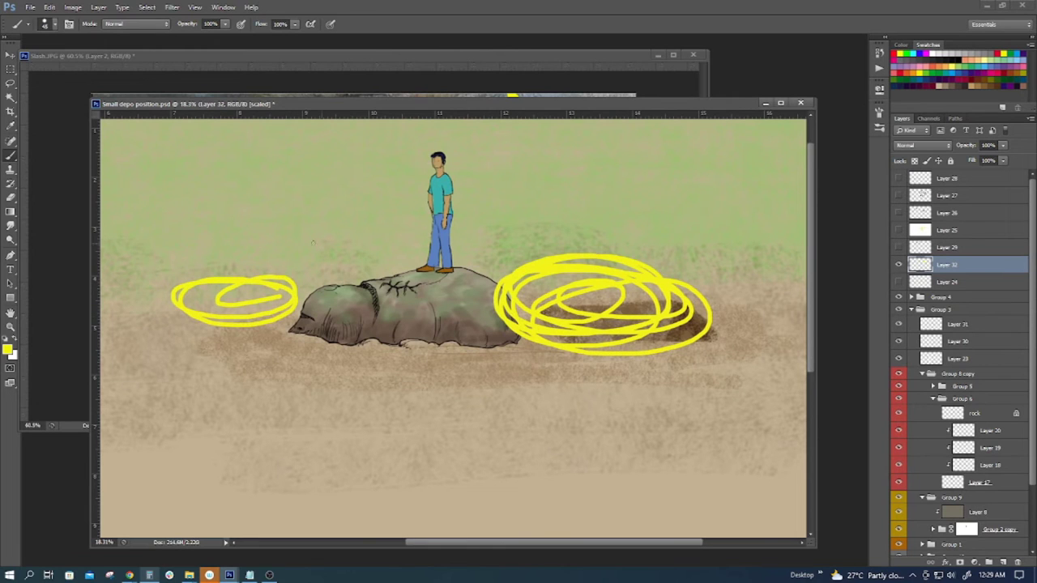
mouse_move(255, 322)
mouse_down()
mouse_move(559, 373)
mouse_move(243, 368)
mouse_move(554, 374)
mouse_move(556, 397)
mouse_move(512, 357)
mouse_move(616, 251)
mouse_move(656, 340)
mouse_move(572, 280)
mouse_up()
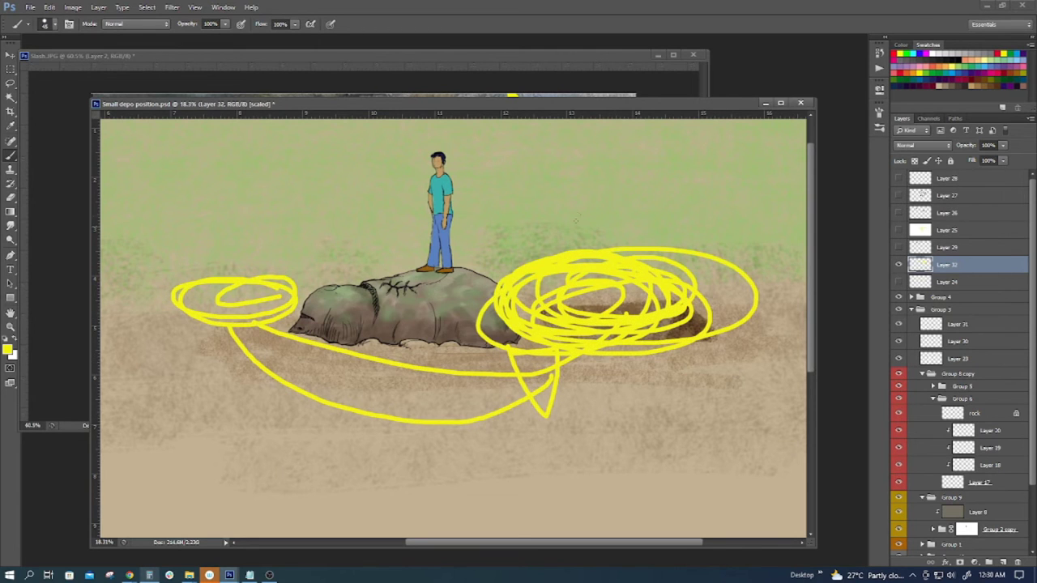
drag(576, 222, 587, 243)
mouse_move(591, 308)
mouse_down()
mouse_move(567, 348)
mouse_move(576, 229)
mouse_move(569, 360)
mouse_up()
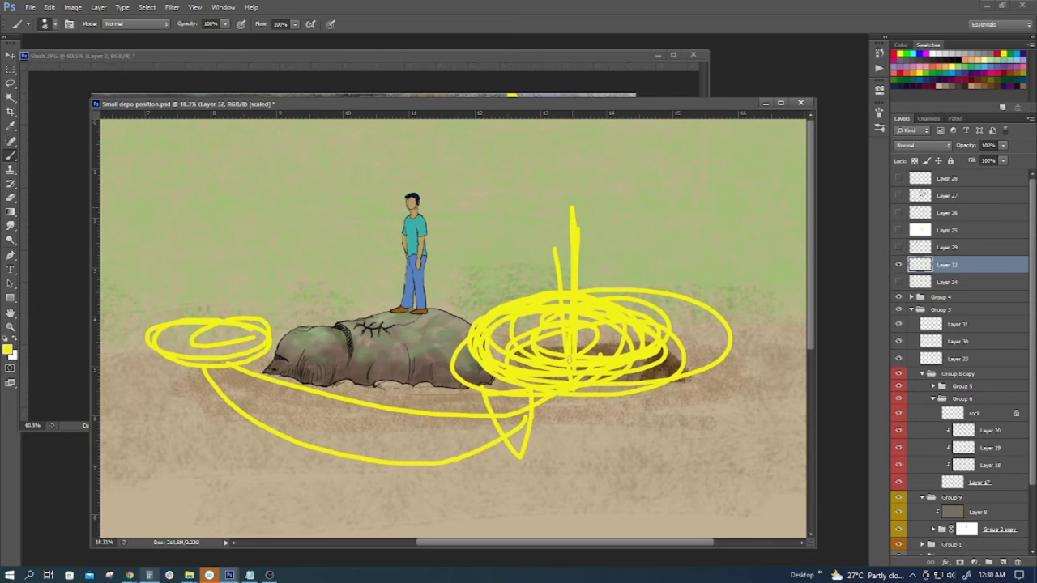
drag(551, 291, 562, 308)
Zoom out and hide Layer 32's yellow scribbles.
scroll(573, 347, down, 3)
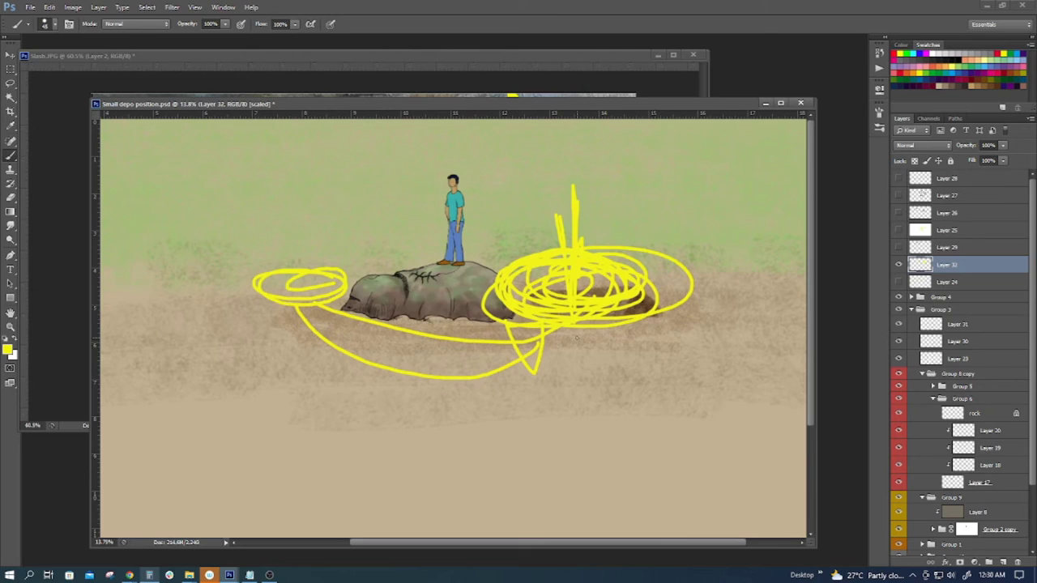
scroll(576, 338, down, 1)
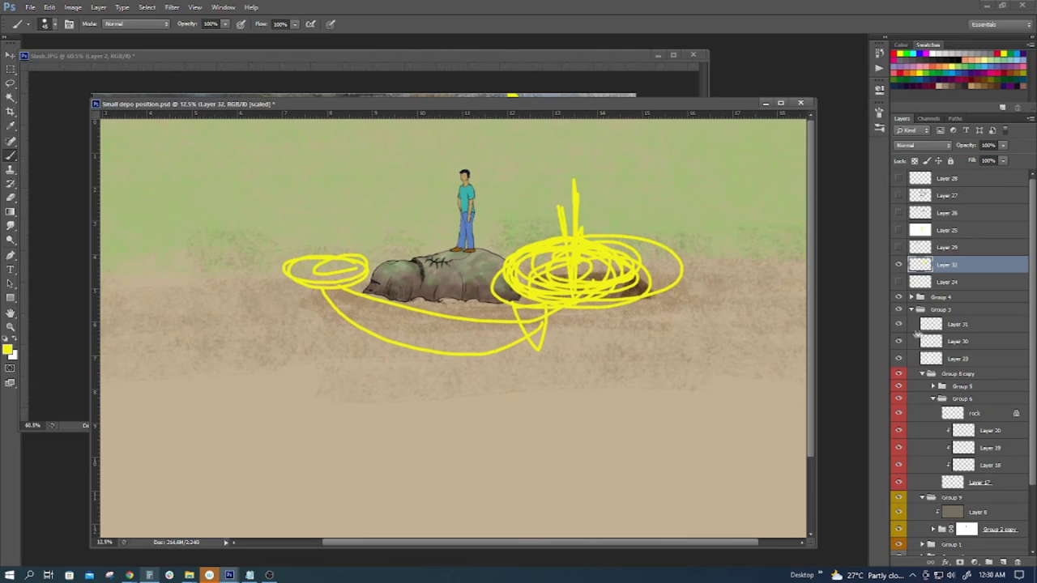
click(897, 265)
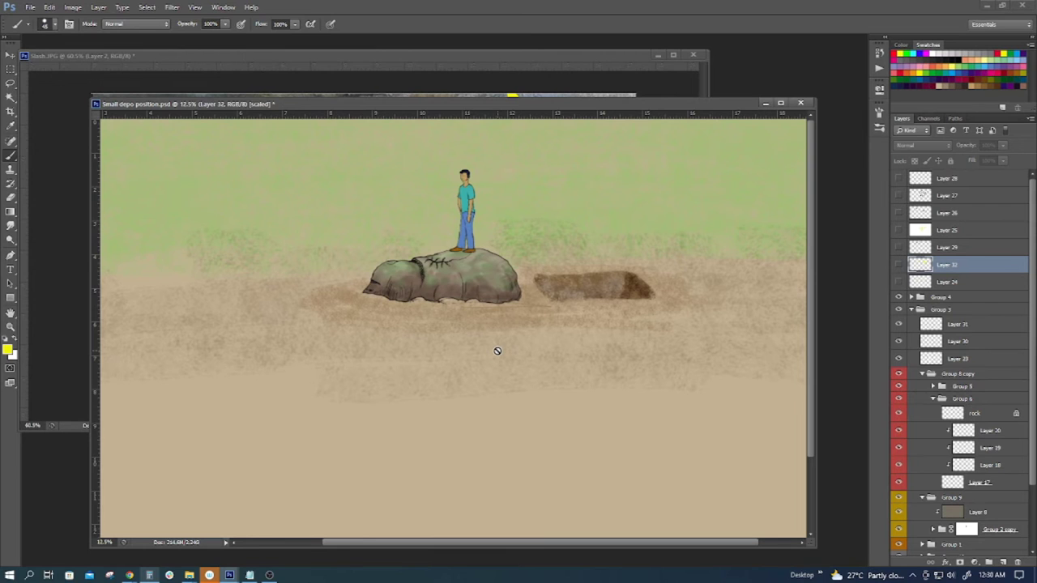
Centre the boulder and figure in view and show Layer 24 with the yellow NE arrow notes.
alt+scroll(498, 350, up, 5)
drag(677, 250, 467, 422)
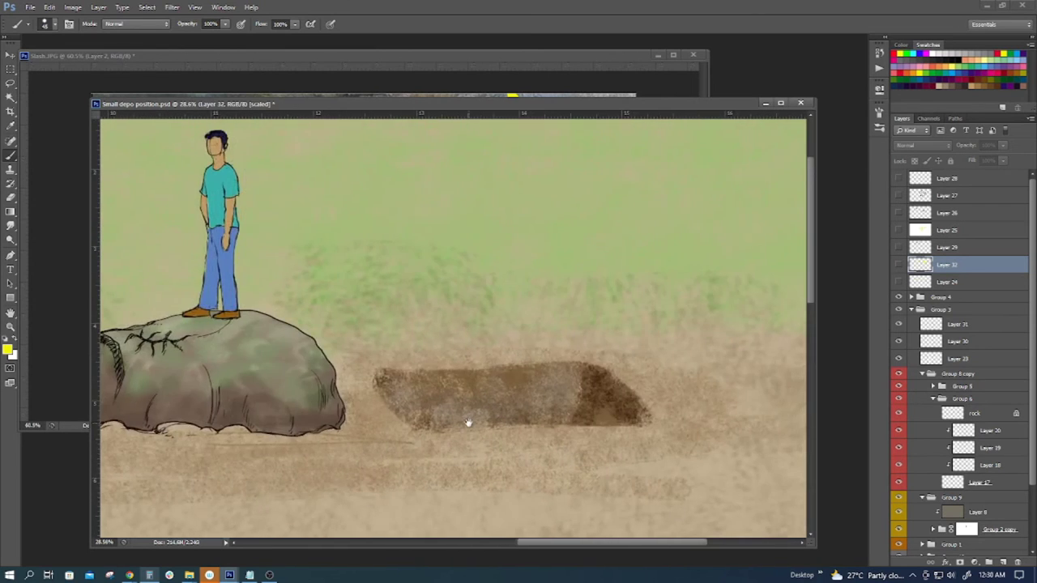
alt+scroll(468, 423, up, 2)
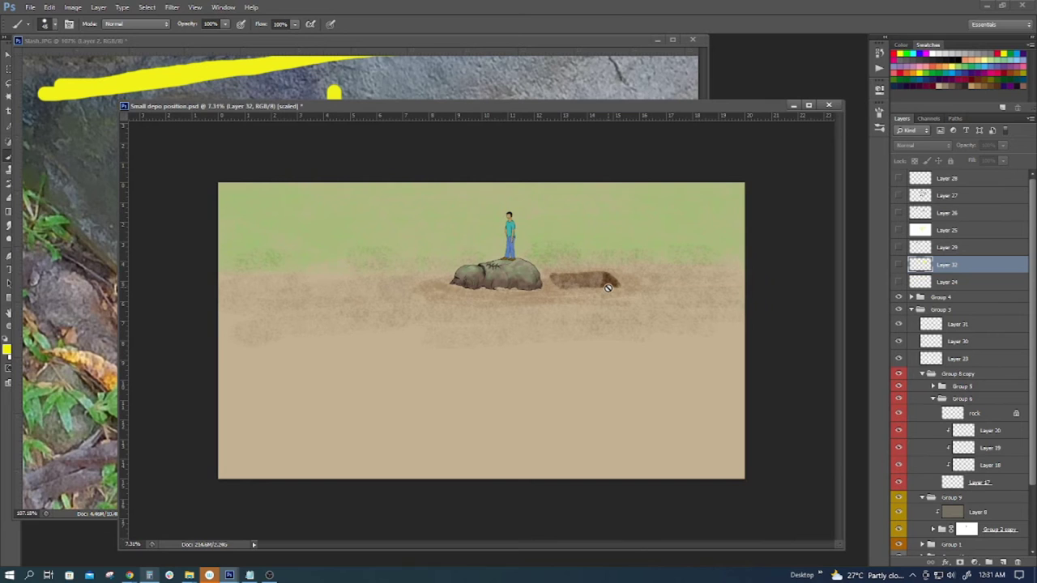
scroll(586, 282, up, 3)
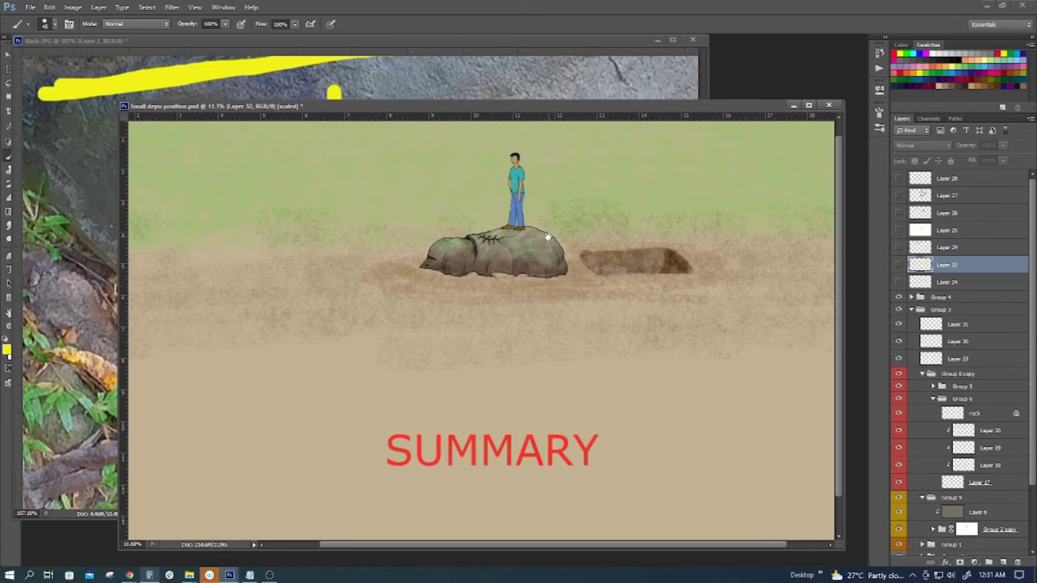
drag(547, 272, 519, 287)
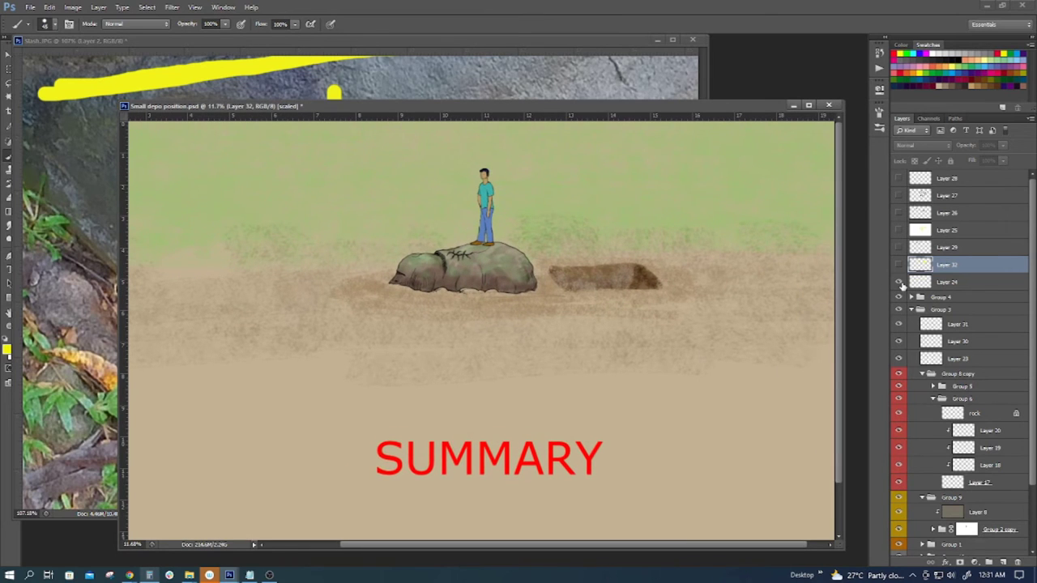
click(899, 282)
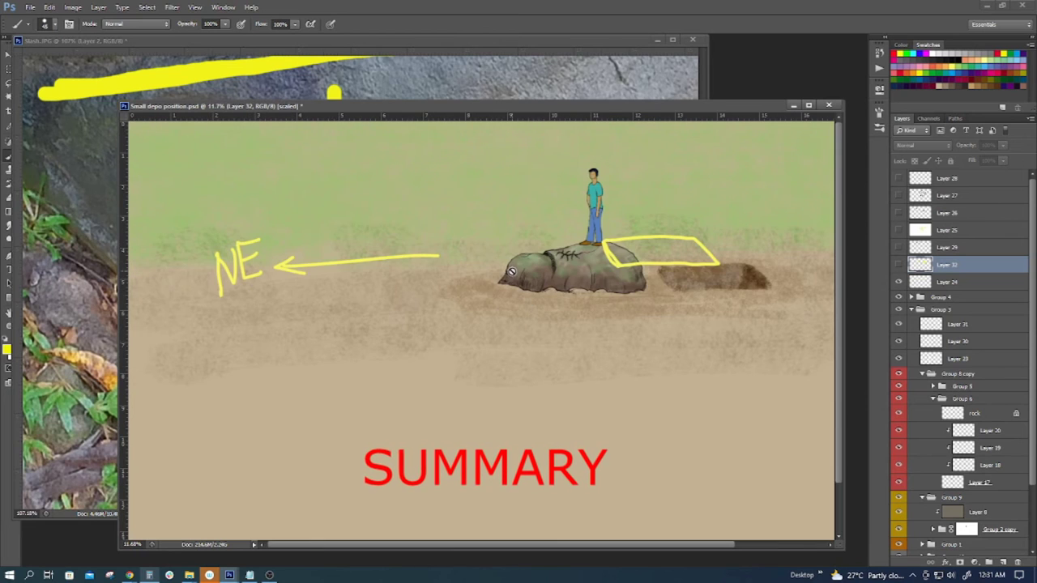
On a new layer, write a yellow '1.' above the NE label.
key(ctrl+shift+alt+n)
drag(195, 172, 217, 209)
drag(197, 210, 235, 209)
On another new layer, draw a yellow line from the boulder toward NE and circle NE.
click(251, 205)
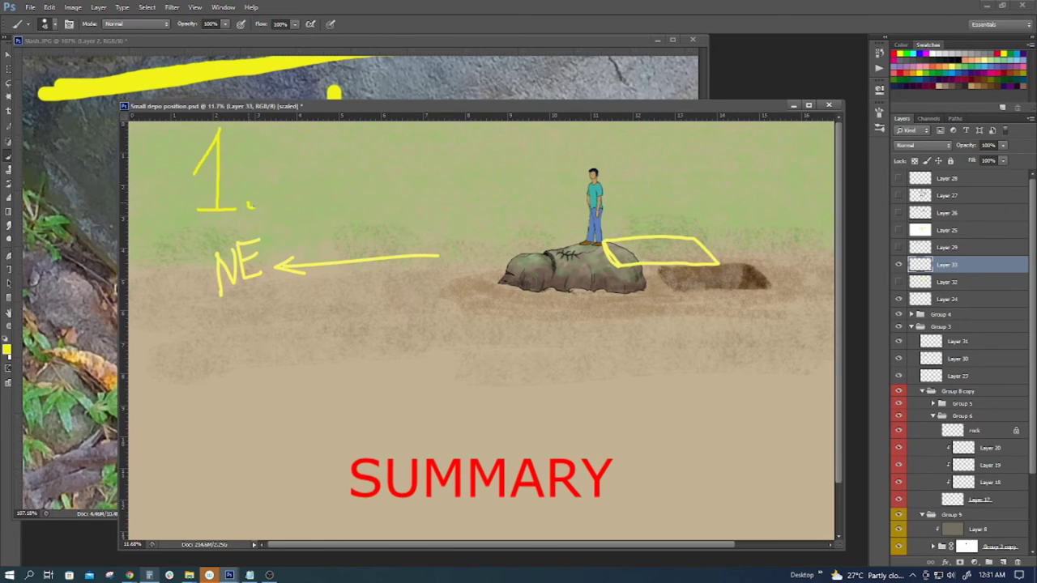
scroll(449, 289, down, 2)
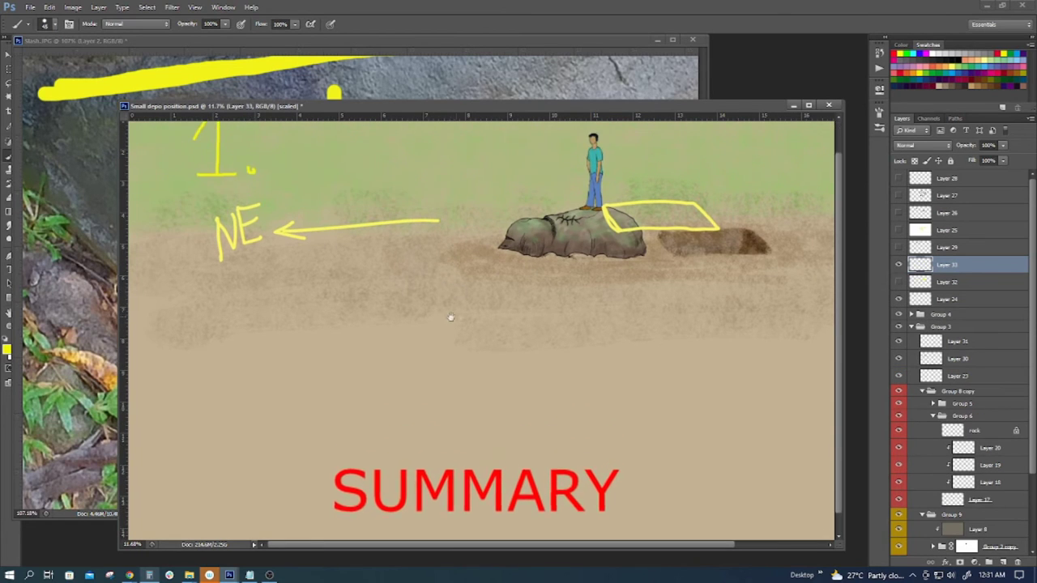
scroll(449, 316, down, 1)
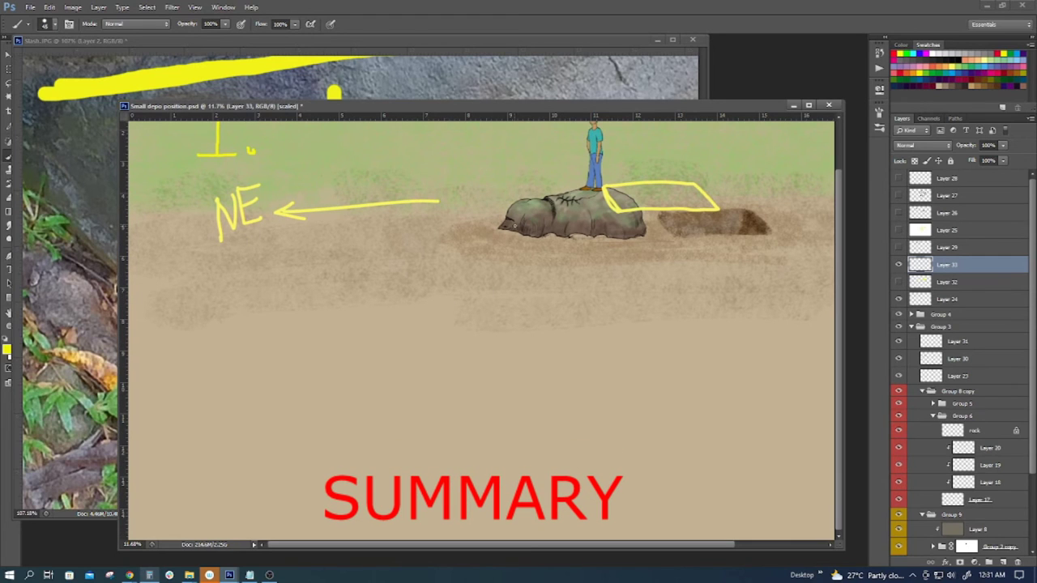
drag(501, 226, 438, 226)
mouse_move(343, 192)
mouse_down()
mouse_move(259, 177)
mouse_move(292, 258)
mouse_move(347, 197)
mouse_up()
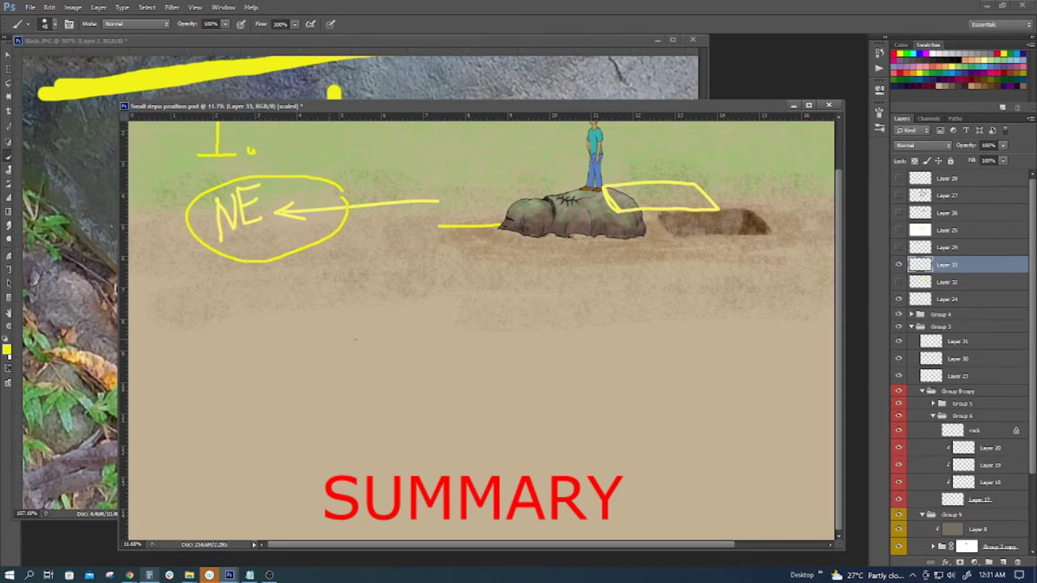
Zoom in on the rock and undo a stray yellow stroke on its nose.
scroll(520, 281, up, 5)
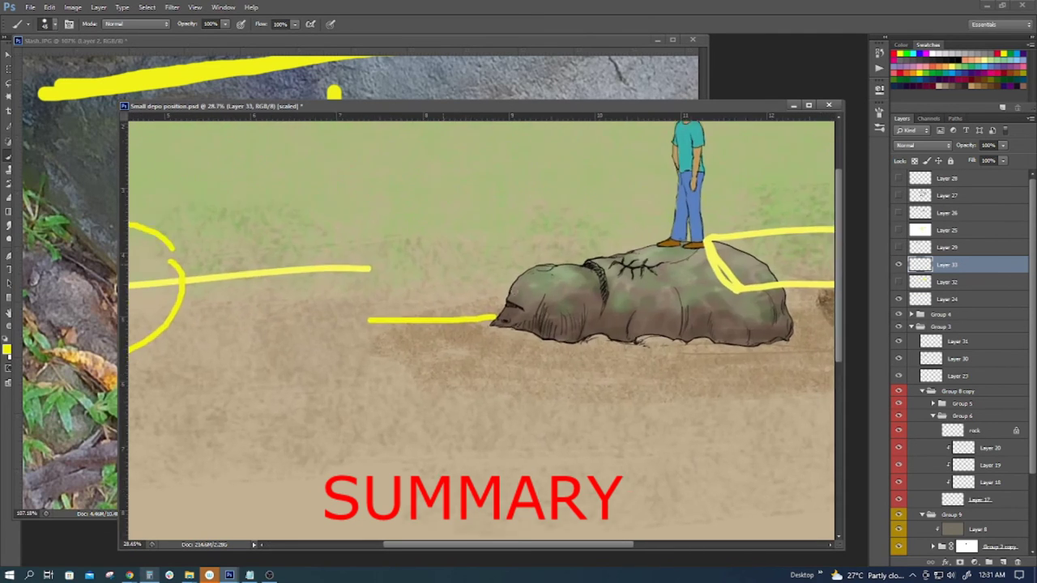
scroll(519, 314, up, 2)
drag(490, 299, 531, 317)
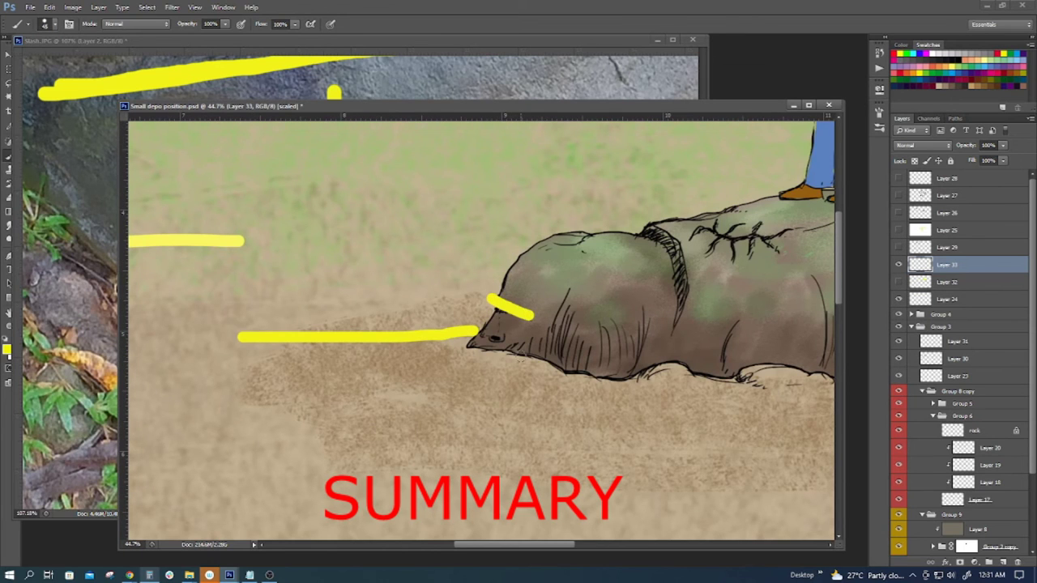
key(ctrl+z)
Zoom out to the whole image and show the yellow scribbles layer.
scroll(521, 370, down, 3)
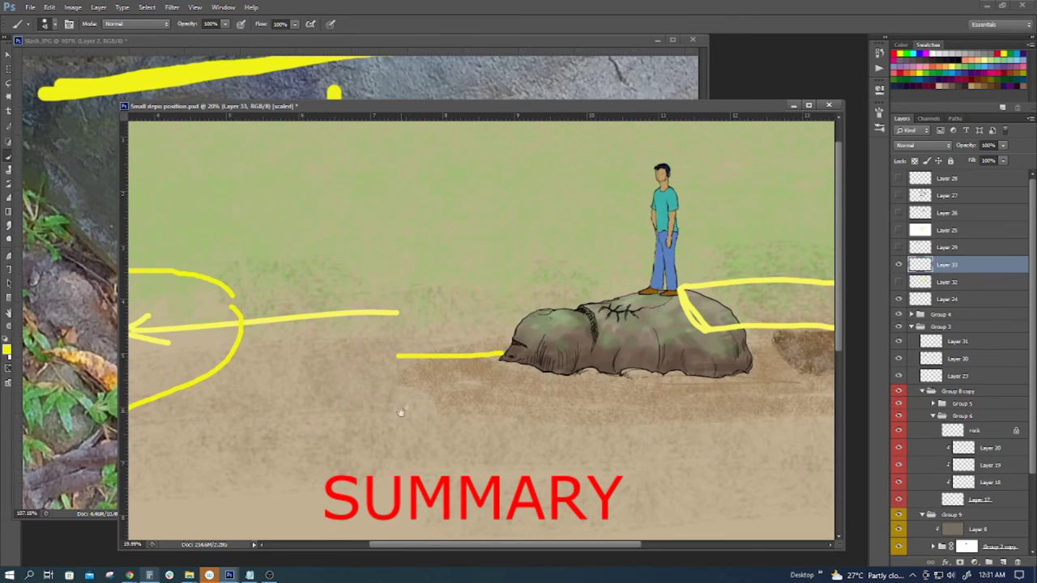
scroll(555, 335, down, 5)
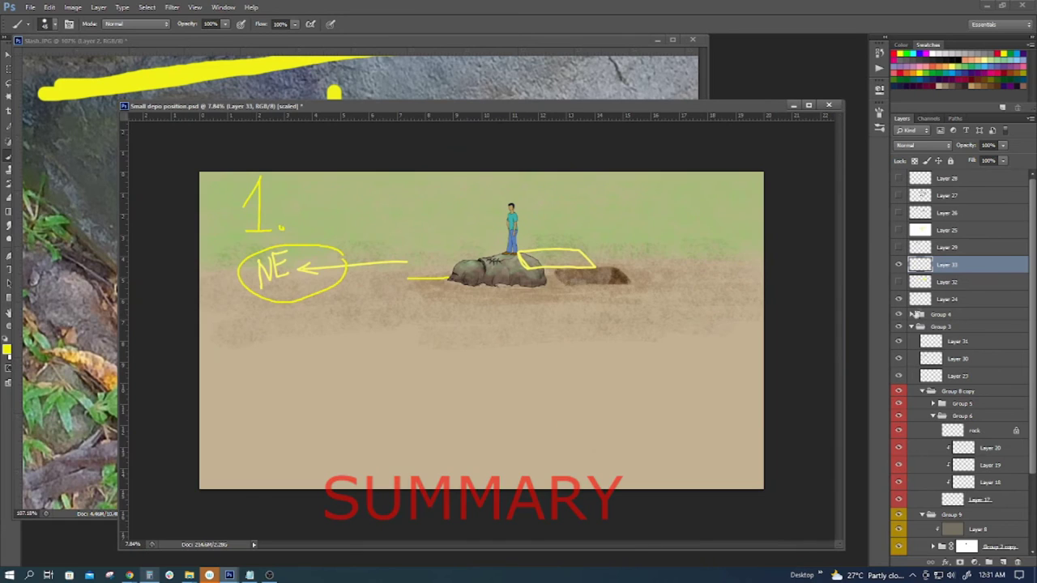
click(898, 281)
Hide the NE notes layer and pan and zoom over the hill cross-section's lower sketches.
click(899, 264)
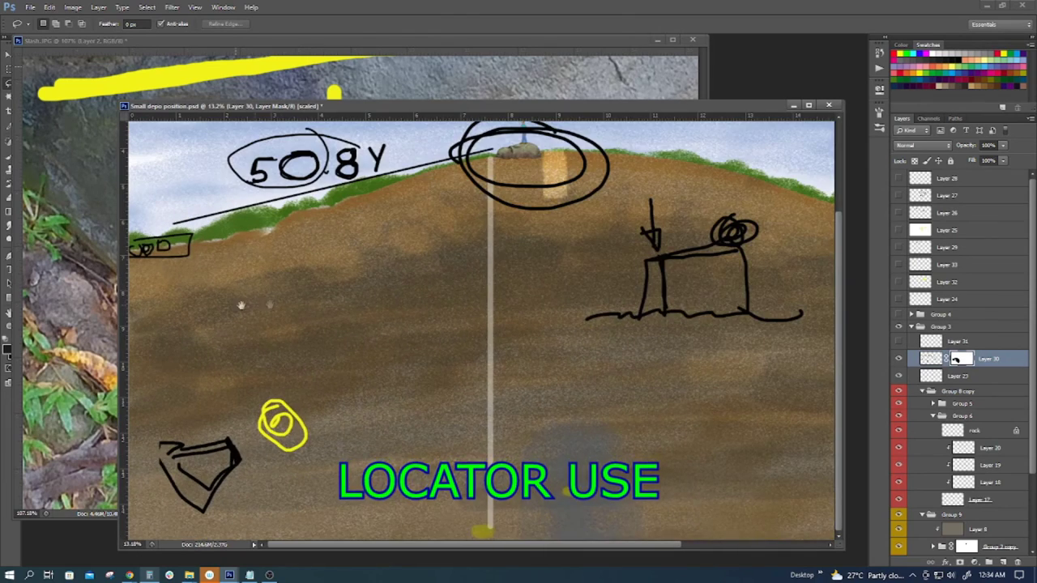
scroll(241, 304, up, 3)
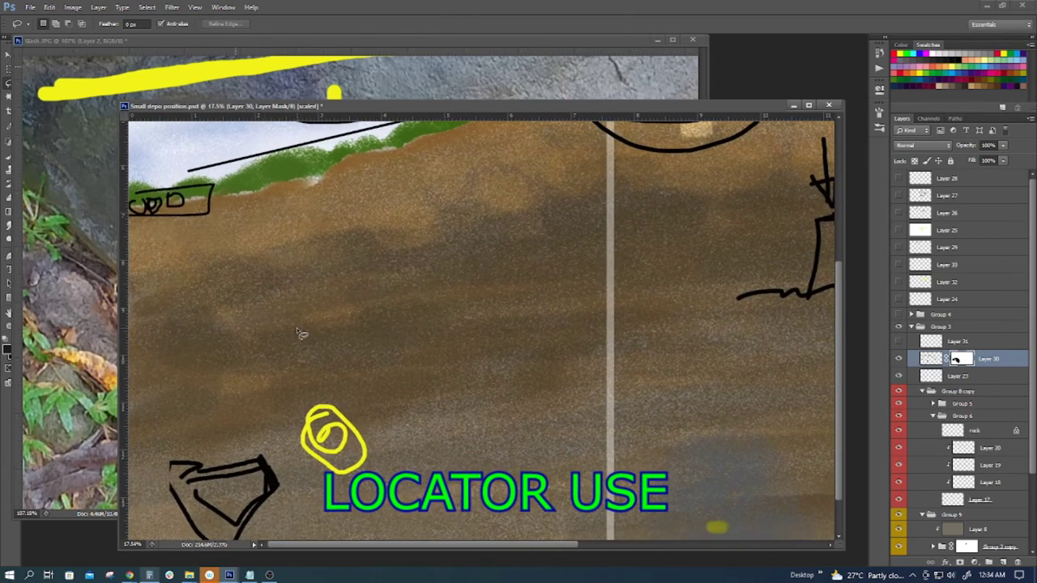
scroll(303, 329, up, 2)
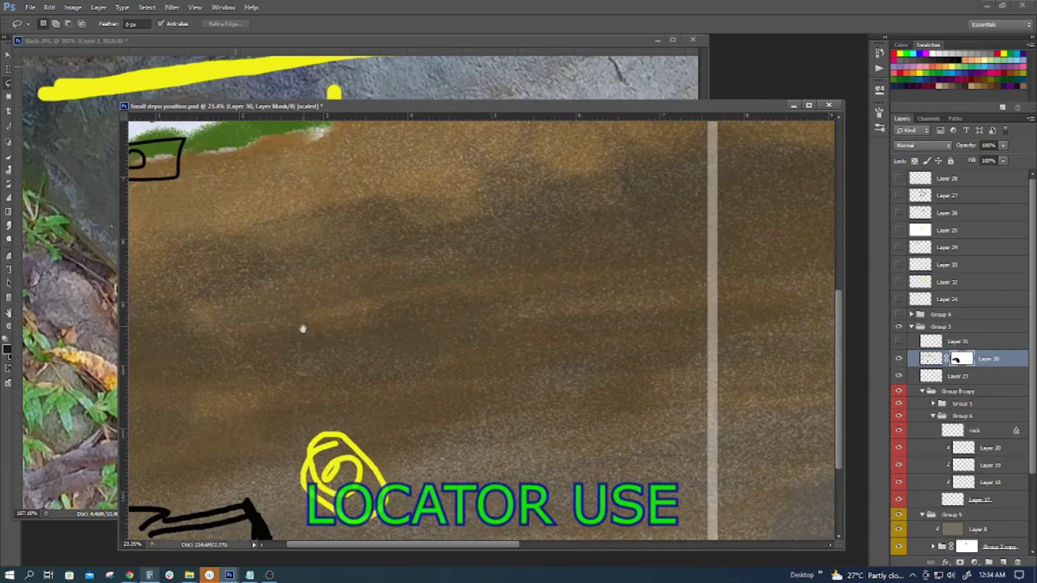
drag(302, 329, 358, 284)
scroll(418, 268, down, 2)
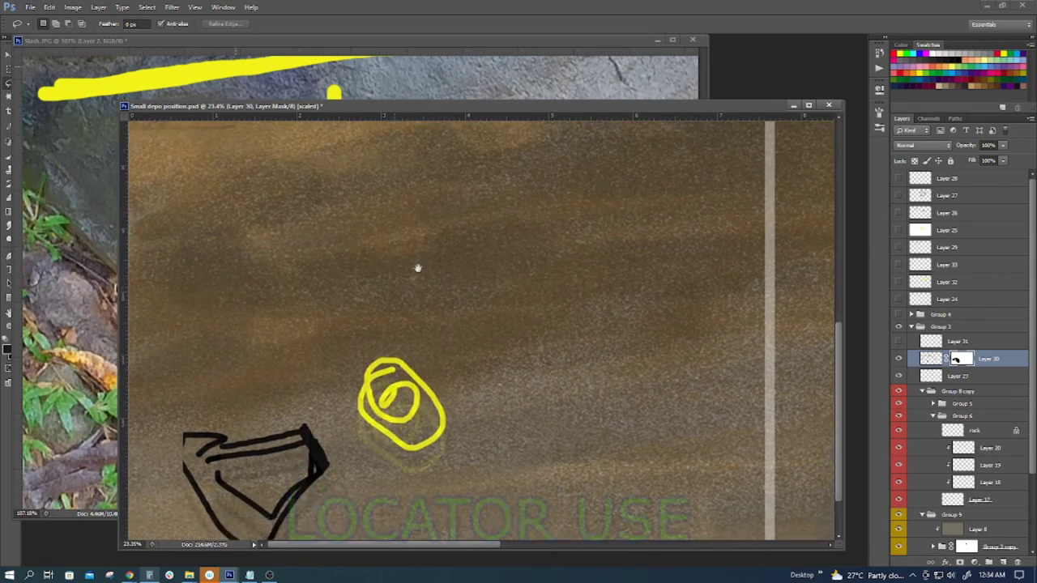
scroll(418, 268, down, 1)
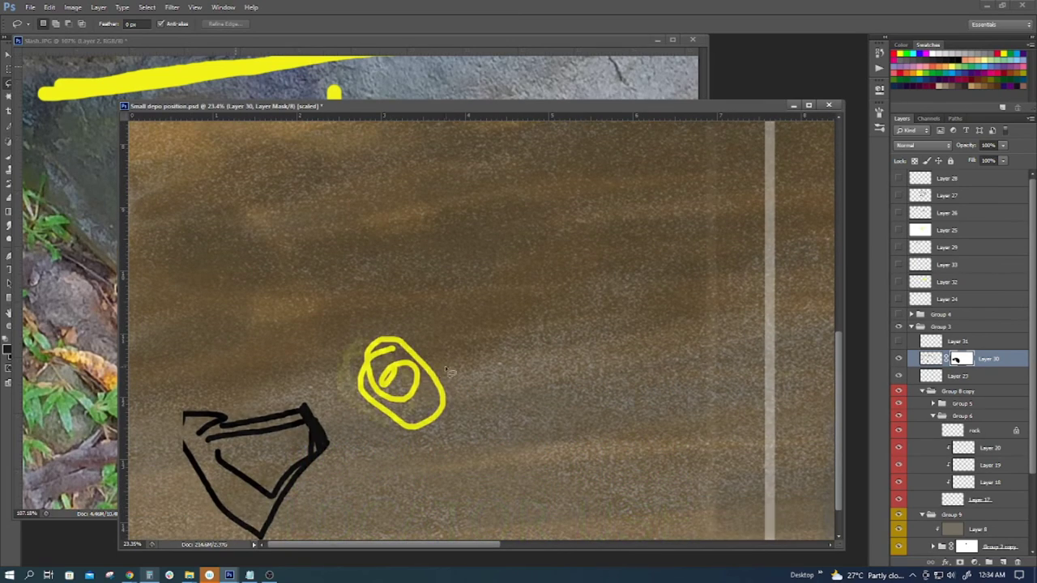
scroll(445, 366, down, 2)
scroll(534, 255, up, 5)
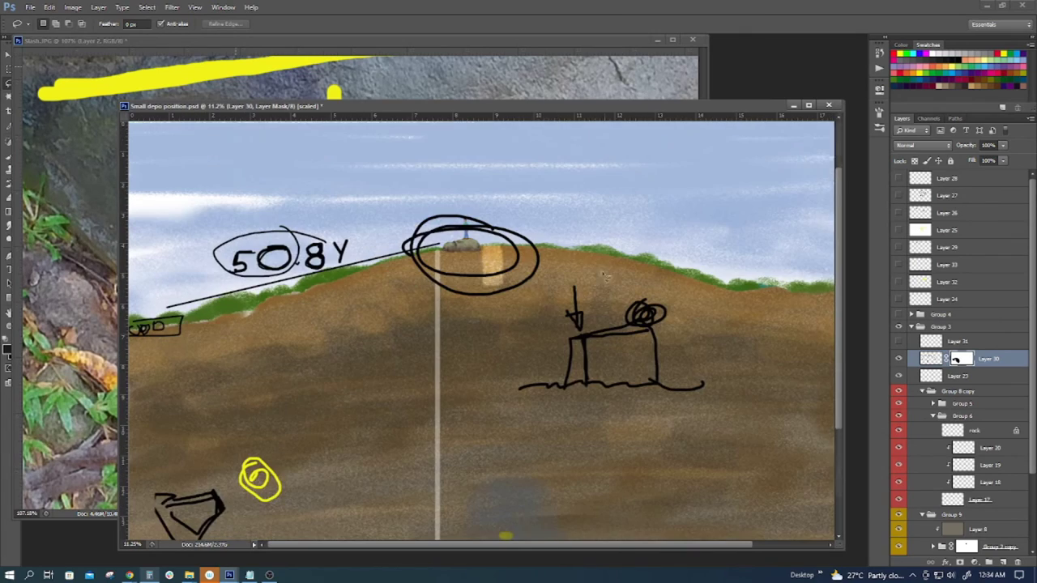
scroll(534, 254, down, 1)
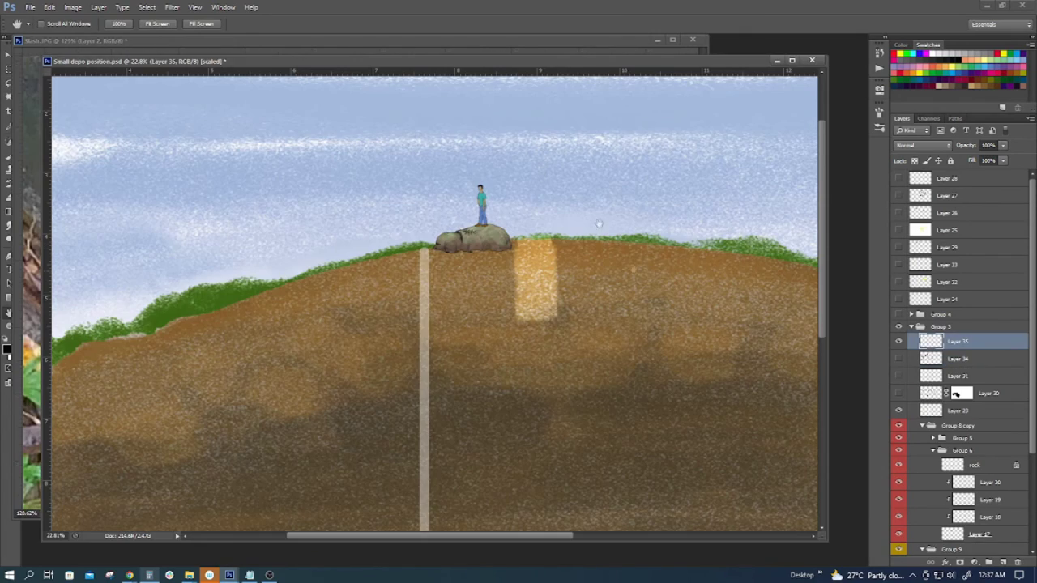
scroll(480, 262, up, 2)
drag(411, 353, 449, 319)
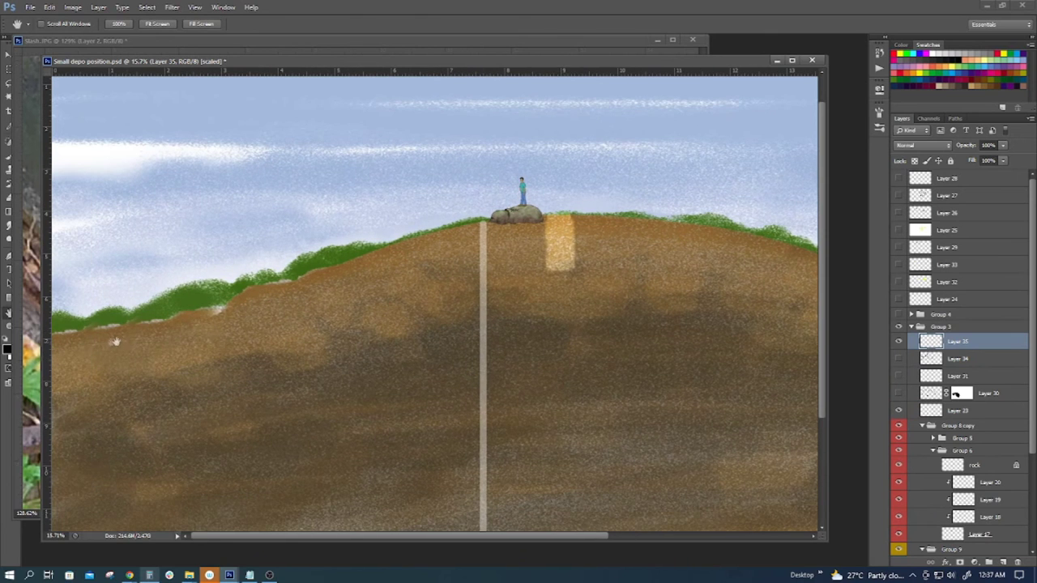
scroll(590, 287, right, 3)
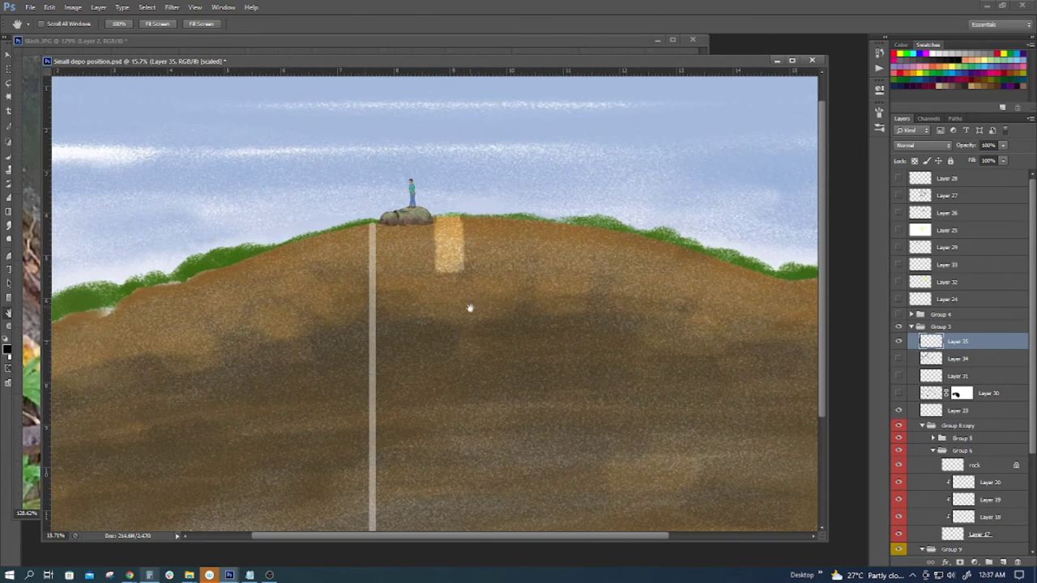
mouse_move(488, 353)
mouse_down()
mouse_move(481, 206)
mouse_move(477, 384)
mouse_up()
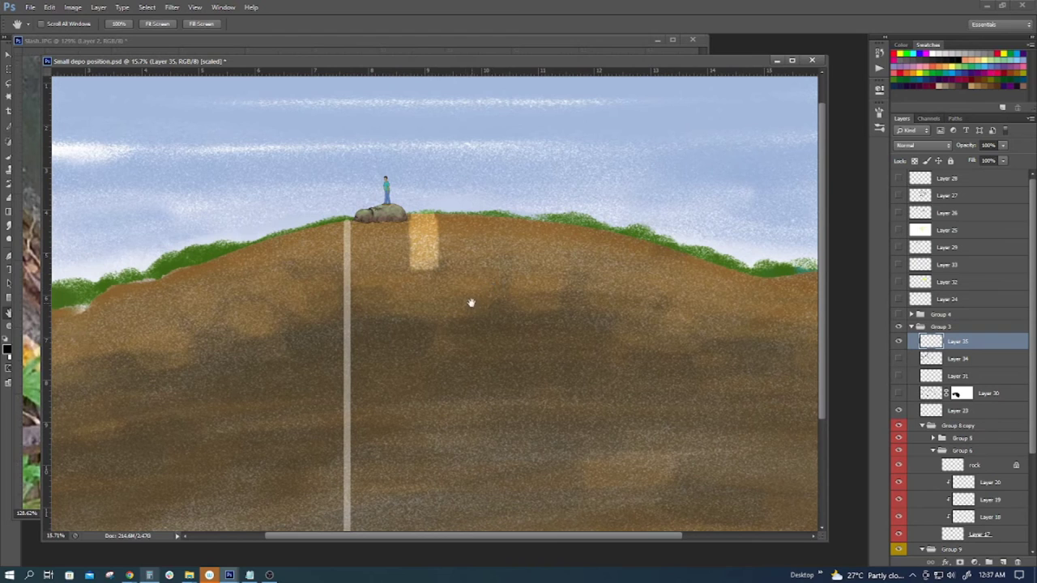
drag(446, 300, 473, 312)
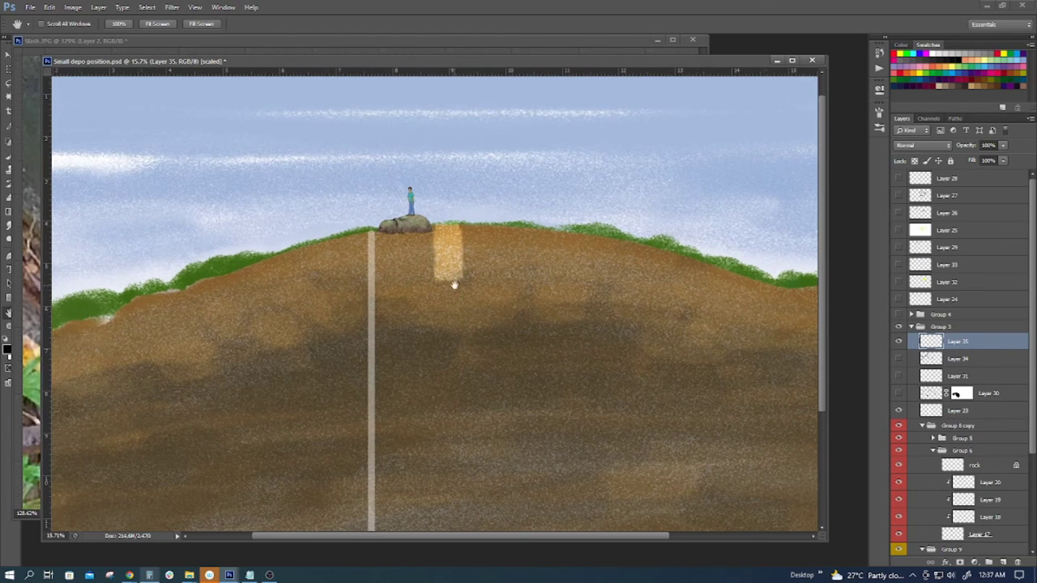
scroll(455, 283, up, 4)
scroll(468, 246, down, 2)
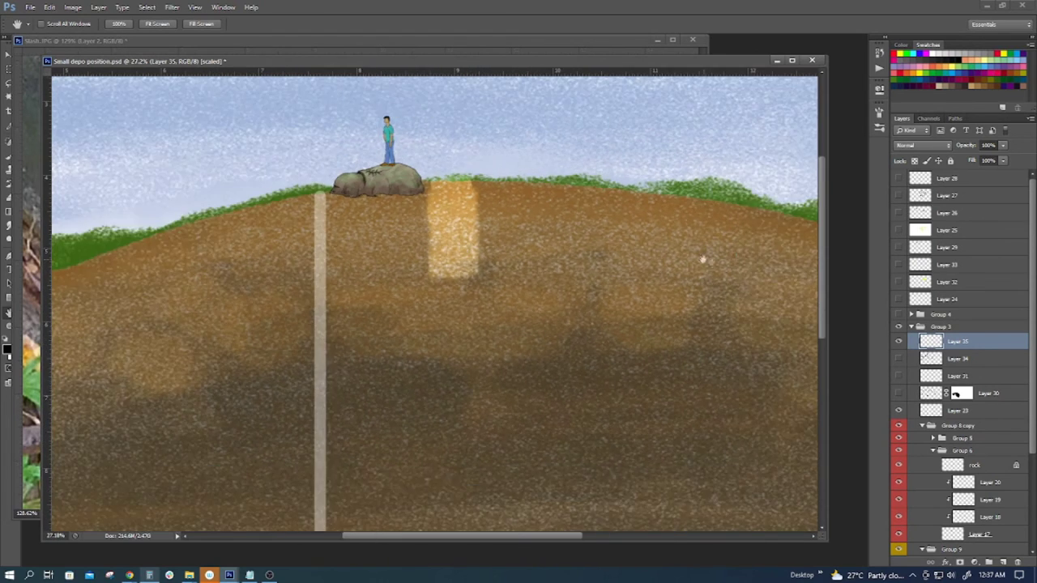
scroll(562, 356, down, 2)
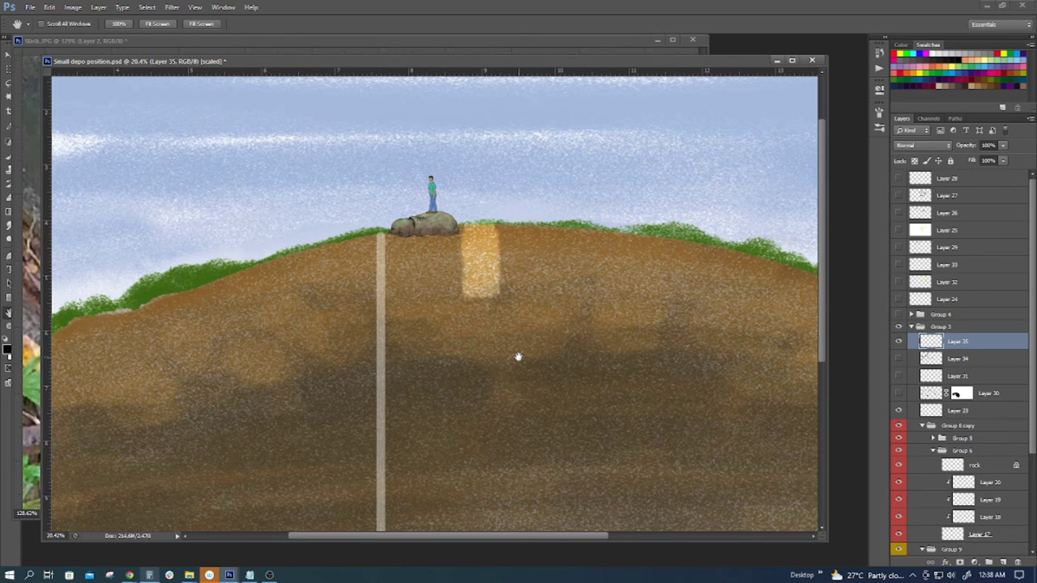
scroll(518, 356, up, 3)
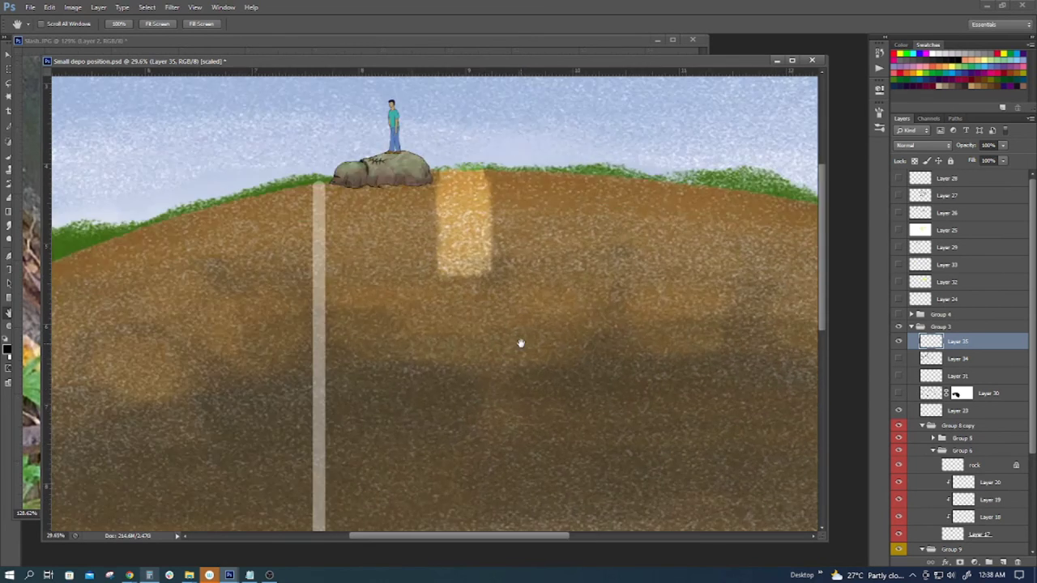
scroll(528, 333, down, 1)
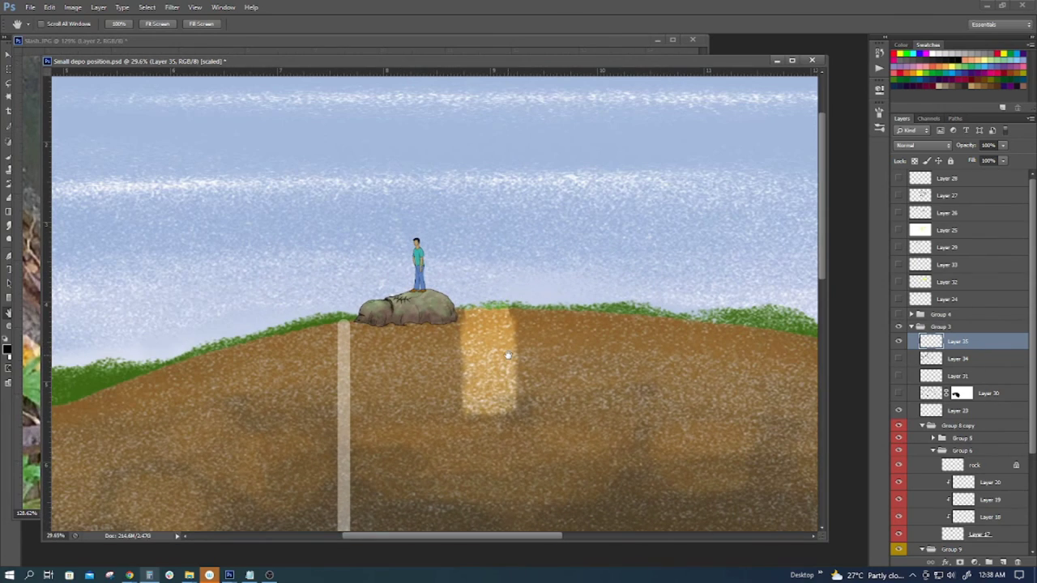
drag(827, 541, 852, 551)
drag(625, 398, 592, 364)
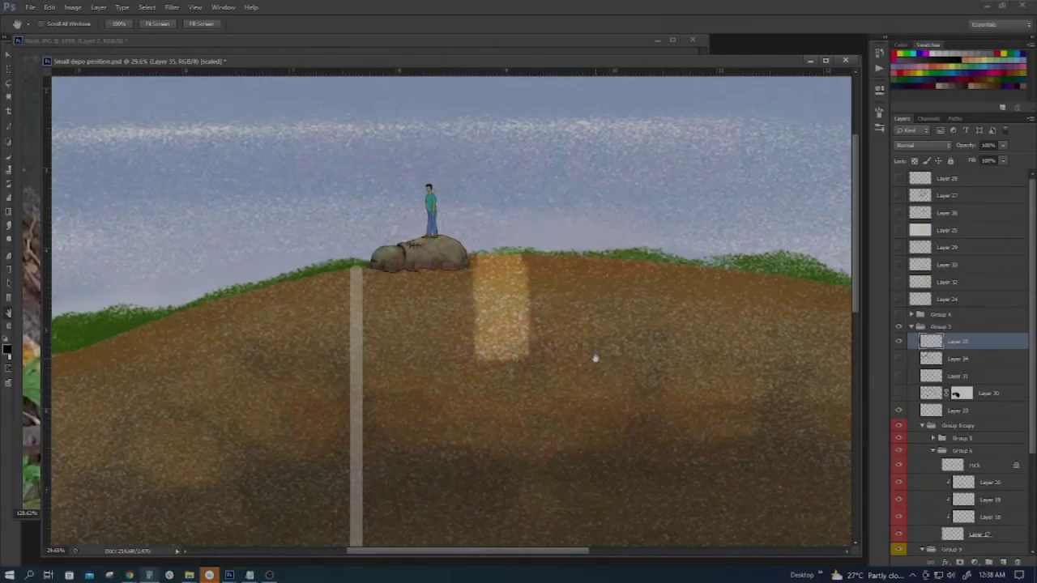
scroll(594, 357, up, 3)
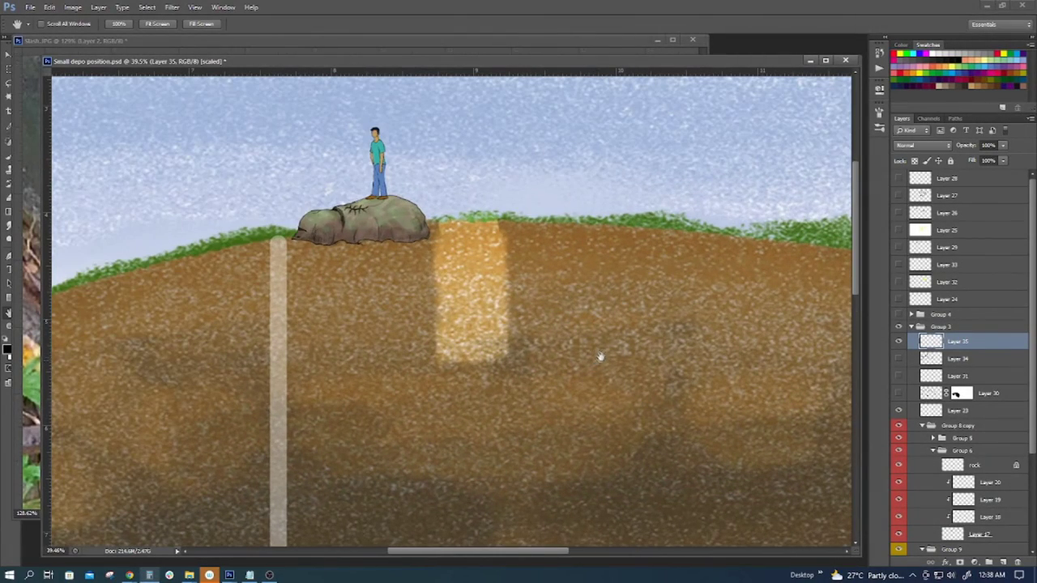
drag(629, 367, 563, 335)
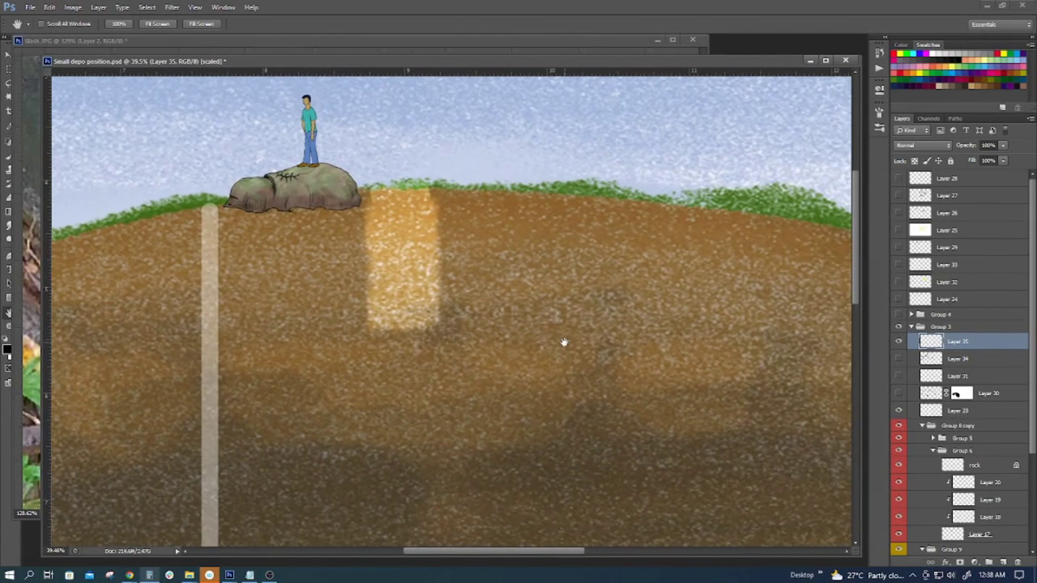
scroll(475, 343, down, 1)
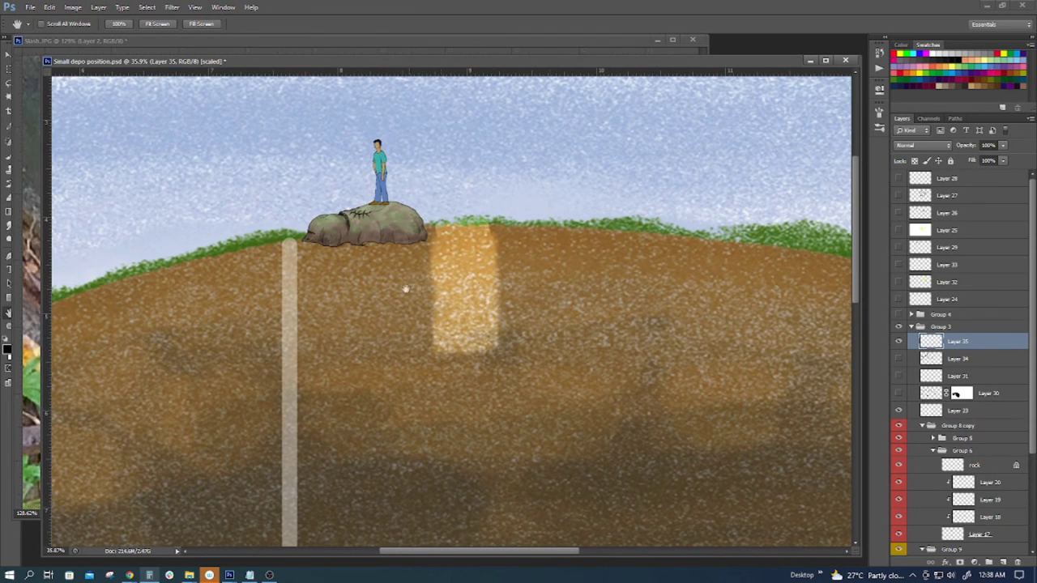
With the Brush tool, paint large black letters B, I and G across the hillside by the boulder.
key(b)
drag(199, 179, 196, 333)
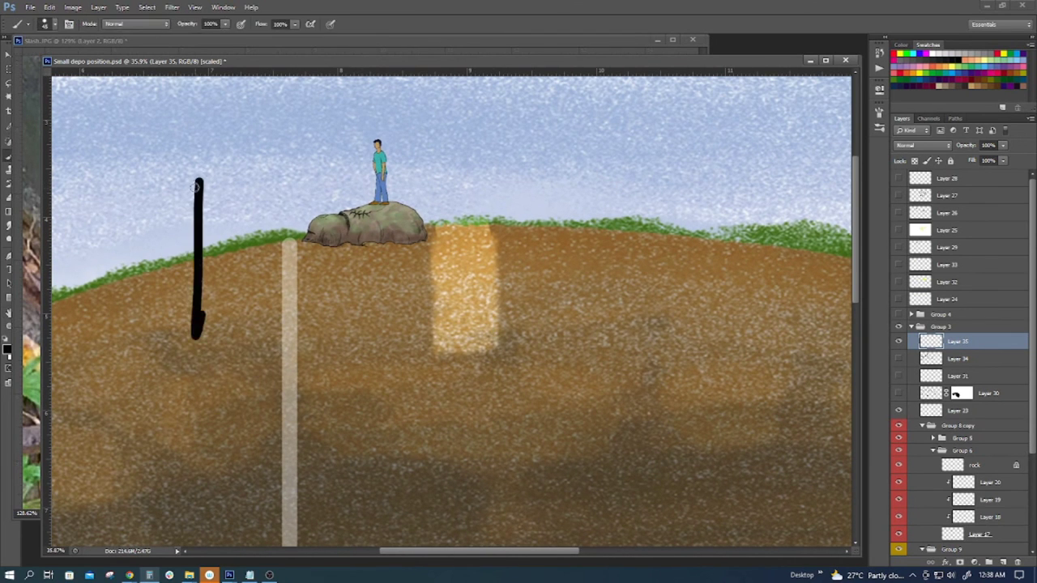
mouse_move(195, 186)
mouse_down()
mouse_move(278, 215)
mouse_move(300, 260)
mouse_move(162, 312)
mouse_up()
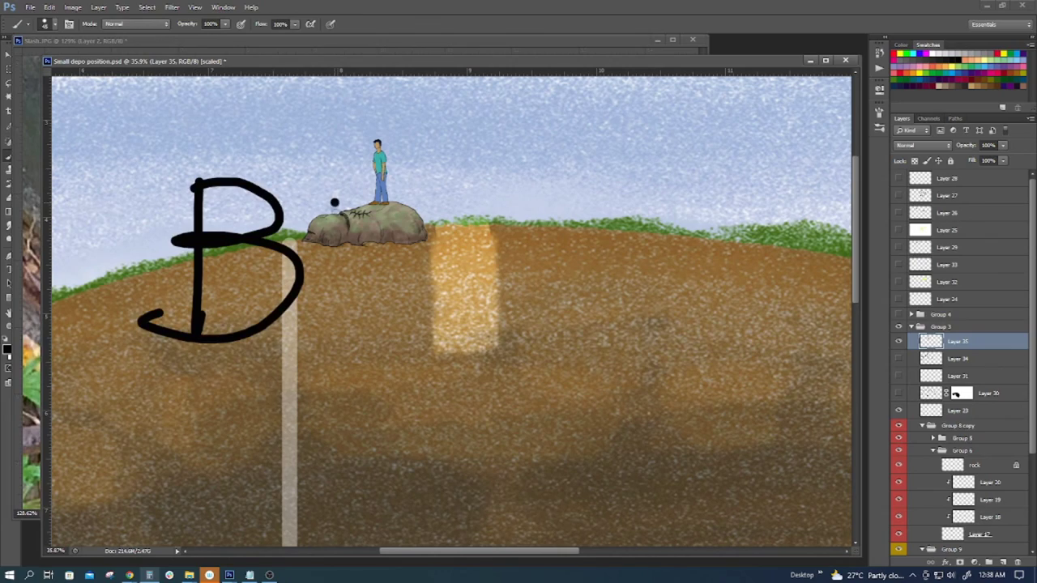
drag(334, 203, 340, 345)
mouse_move(458, 211)
mouse_down()
mouse_move(397, 239)
mouse_move(499, 342)
mouse_up()
drag(442, 275, 501, 272)
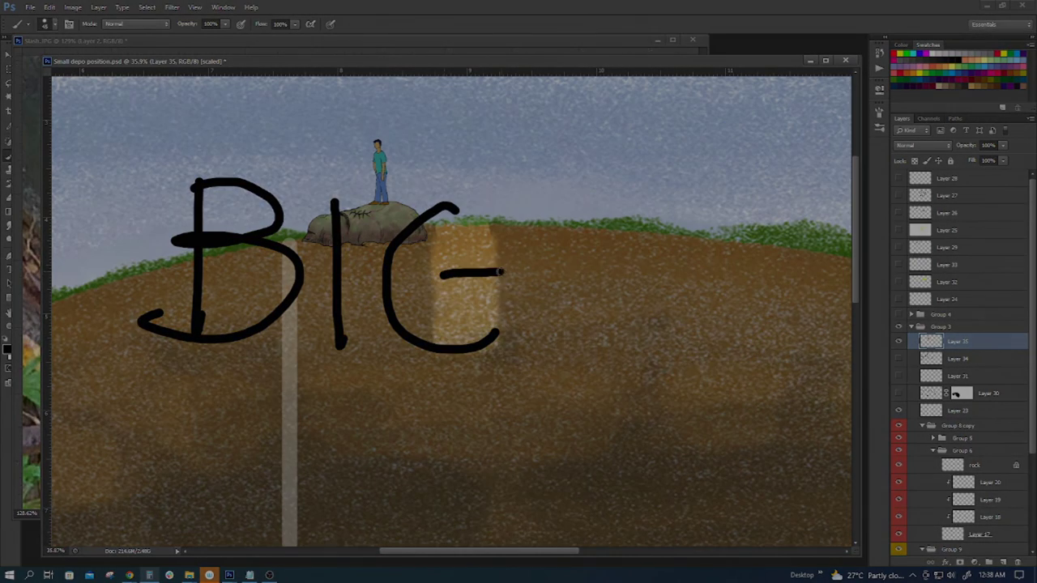